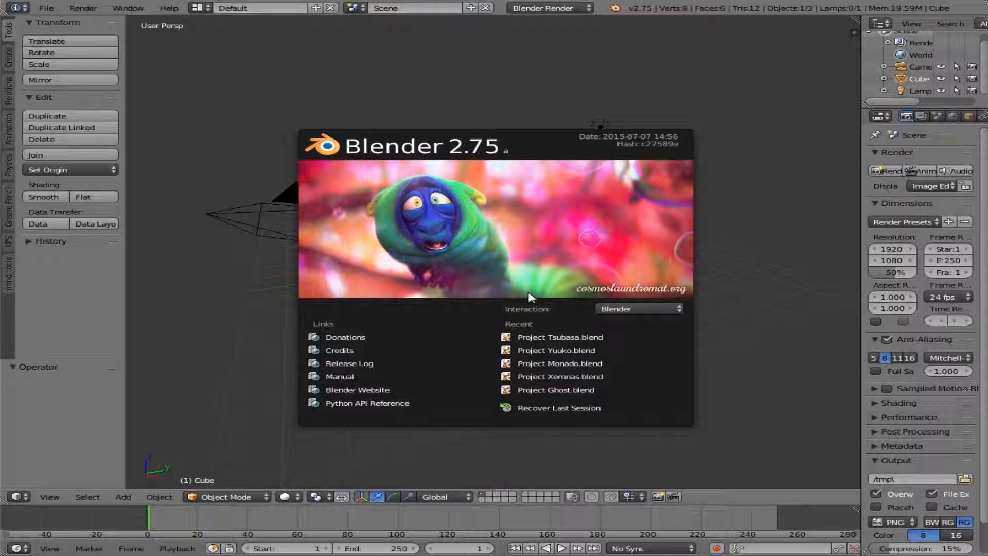
- Dismiss the splash screen and set the viewport to an orthographic front view of the cube
left_click(525, 234)
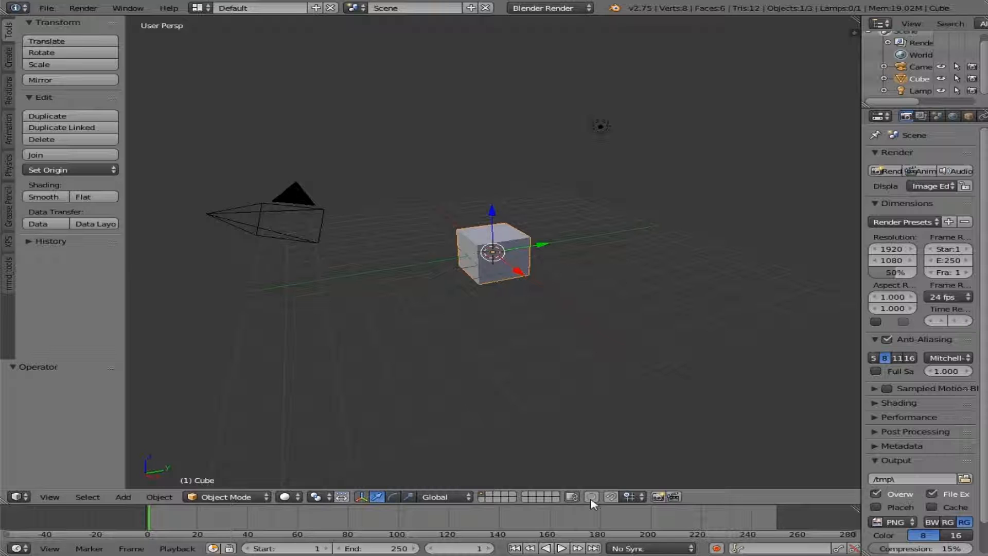
key("KP_5")
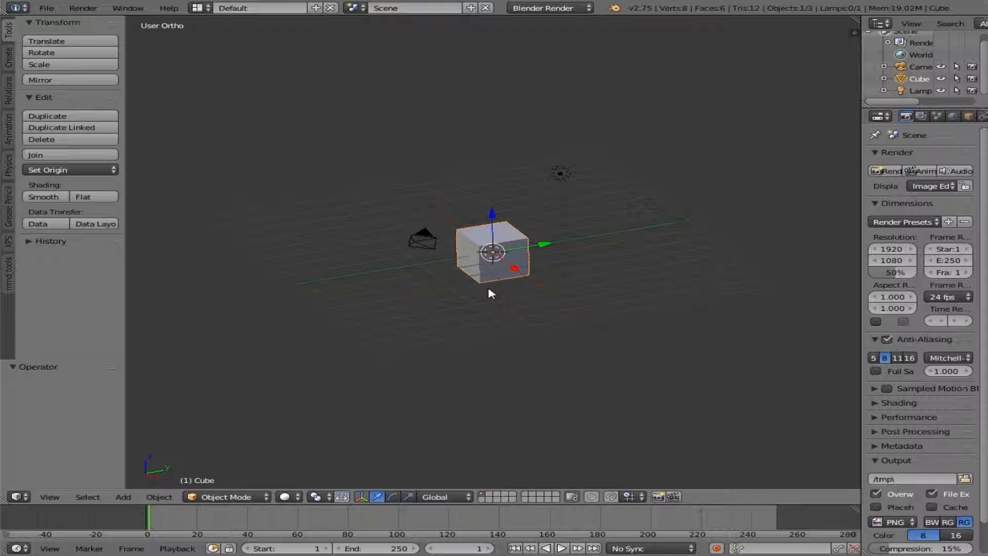
key("KP_1")
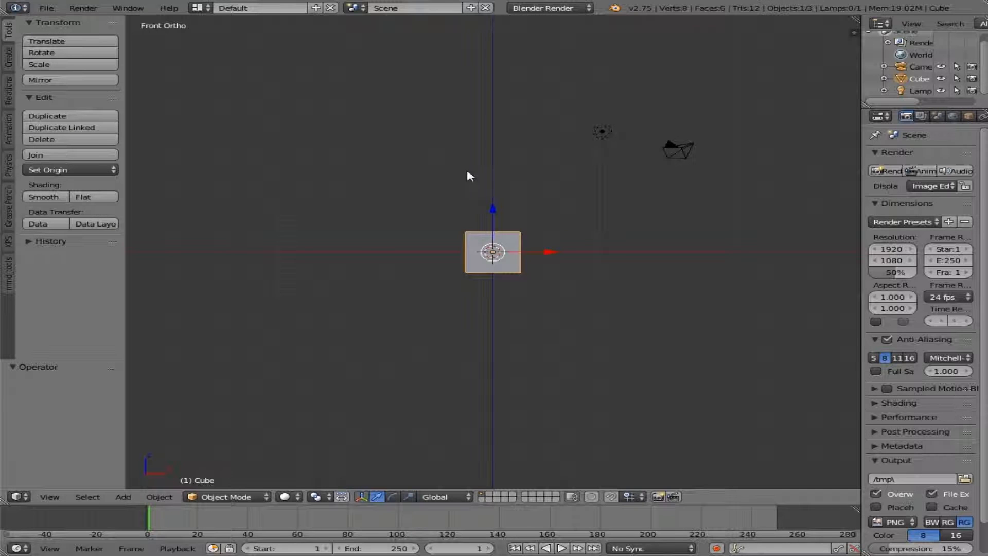
- Orbit the view upward in steps over and around the cube to examine it from all vertical angles
key("KP_8")
key("KP_8")
key("KP_8")
key("KP_8")
key("KP_8")
key("KP_8")
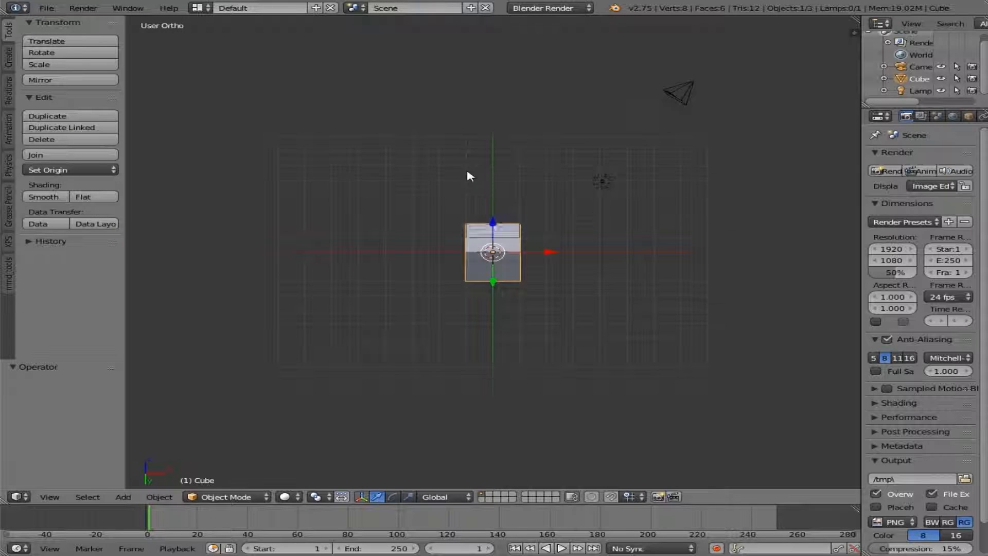
key("KP_8")
key("KP_8")
key("KP_8")
key("KP_8")
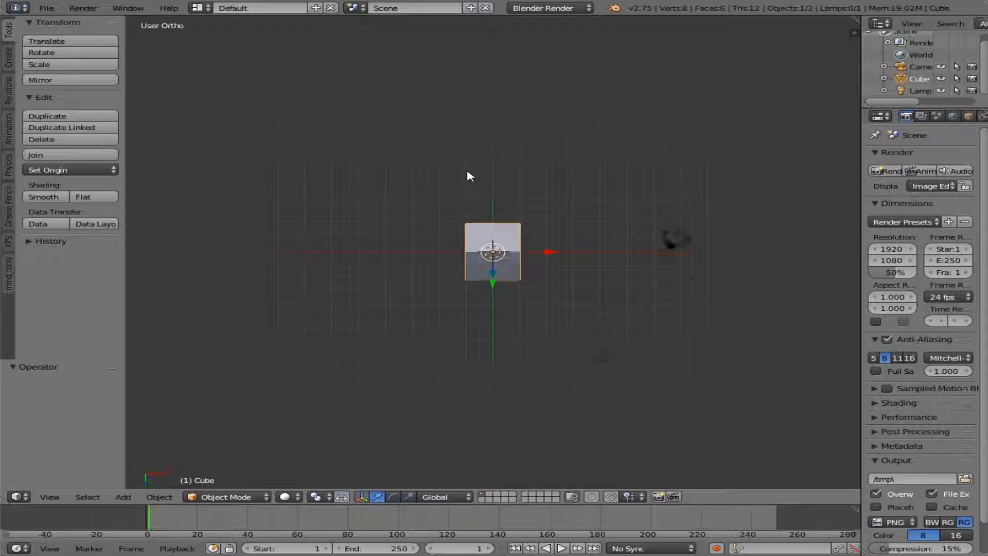
key("KP_8")
key("KP_8")
key("KP_8")
key("KP_8")
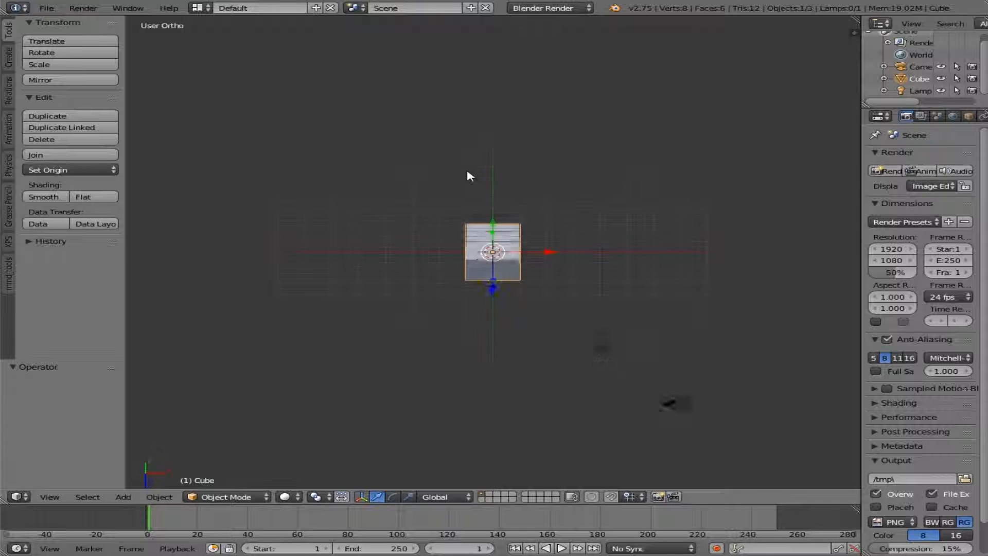
key("KP_8")
key("KP_8")
key("KP_8")
key("KP_8")
key("KP_8")
key("KP_8")
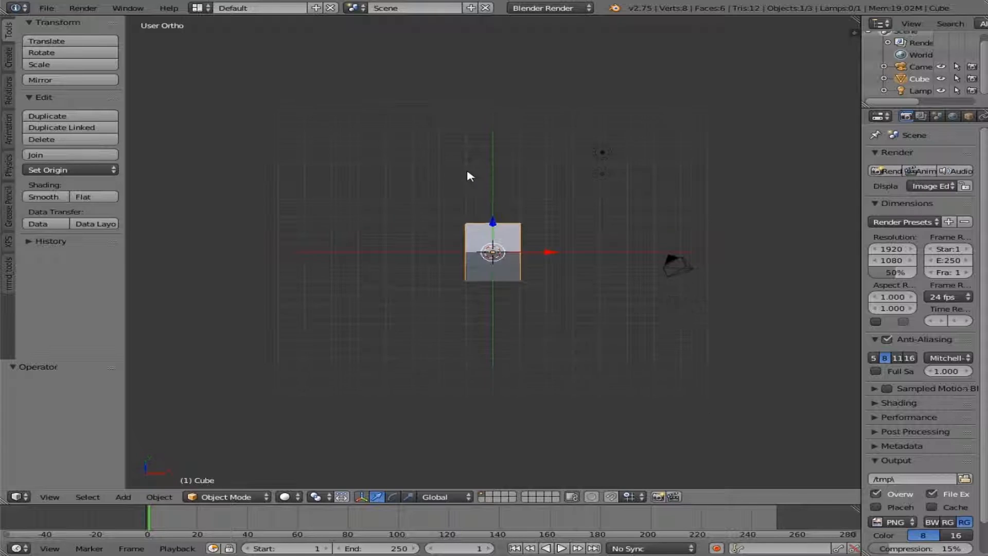
key("KP_8")
key("KP_8")
key("KP_8")
key("KP_8")
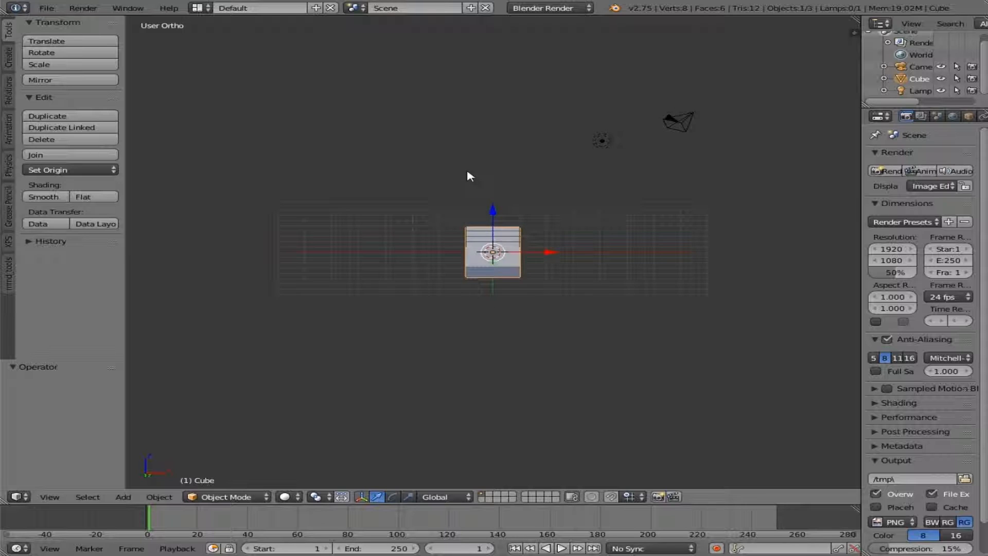
- Orbit the view downward around the cube in the opposite direction until it is back at the front view
key("KP_2")
key("KP_2")
key("KP_2")
key("KP_2")
key("KP_2")
key("KP_2")
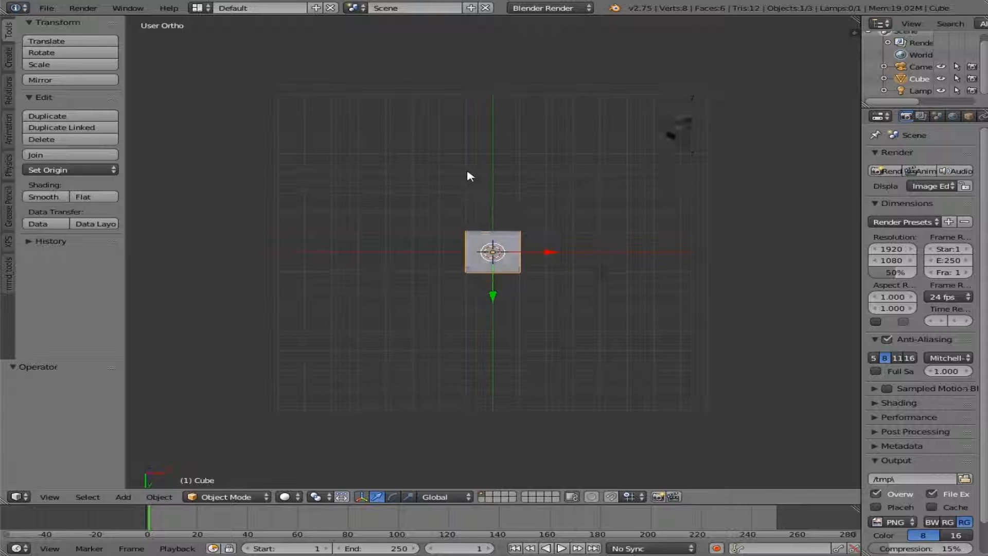
key("KP_2")
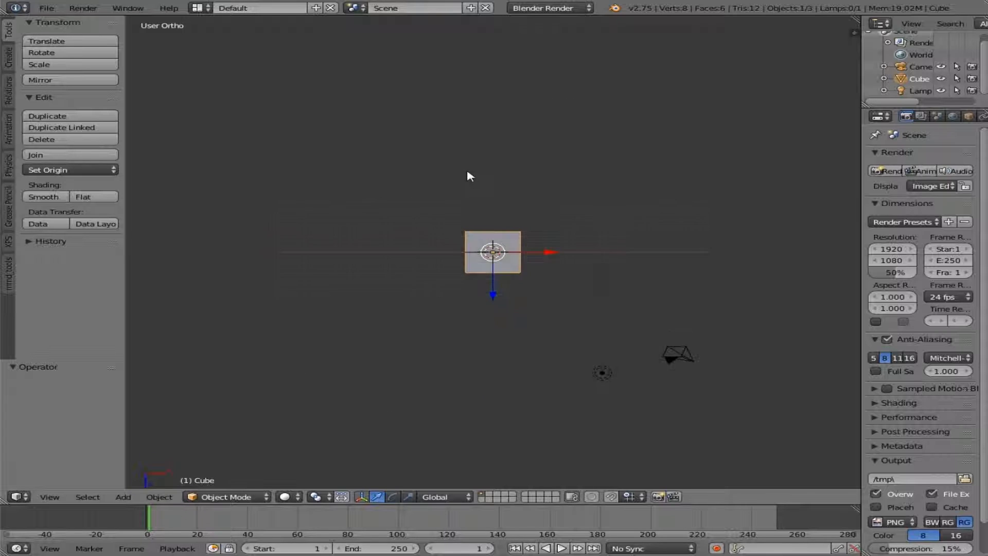
key("KP_2")
key("KP_2")
key("KP_2")
key("KP_2")
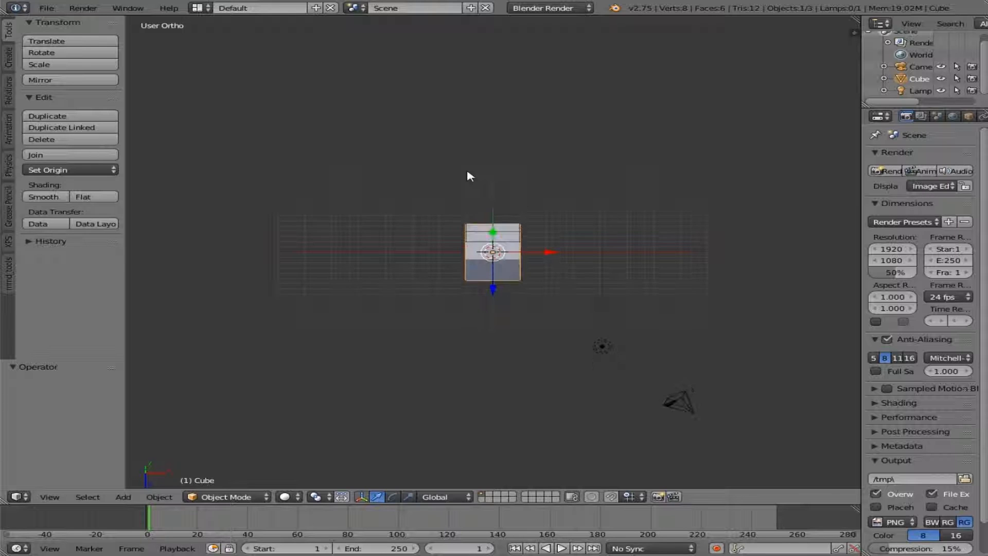
key("KP_2")
key("KP_2")
key("KP_2")
key("KP_2")
key("KP_2")
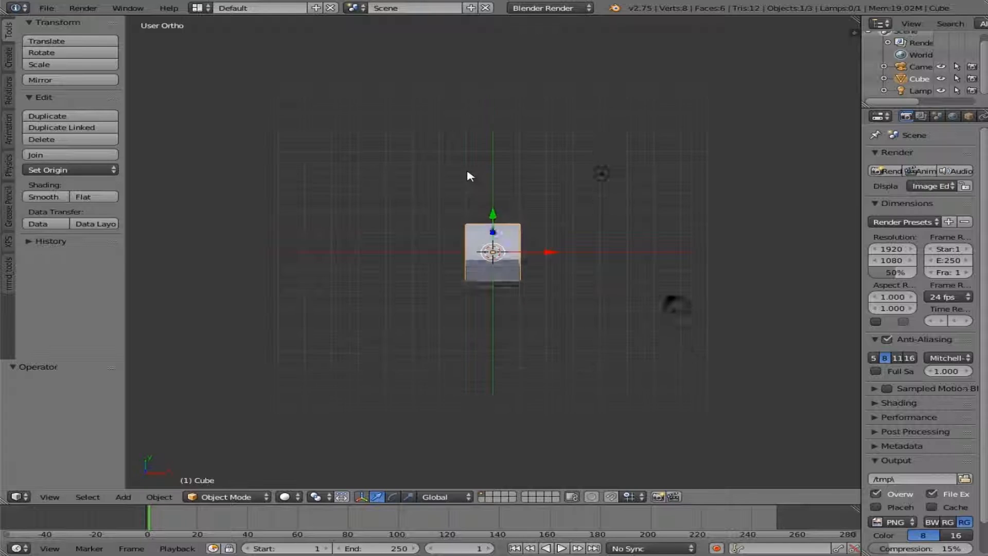
key("KP_2")
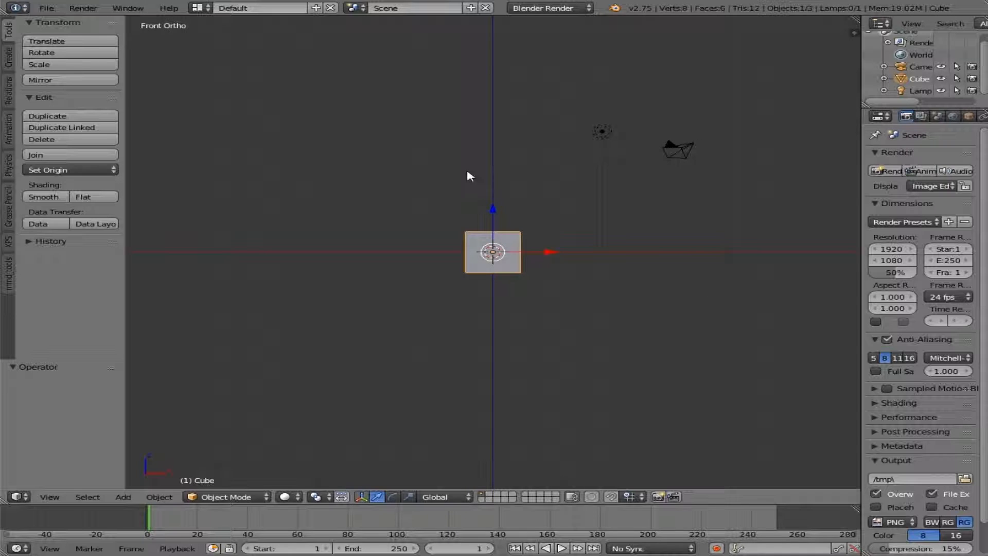
- Inspect the cube from the right side, then return to the front view and orbit downward around it
key("KP_3")
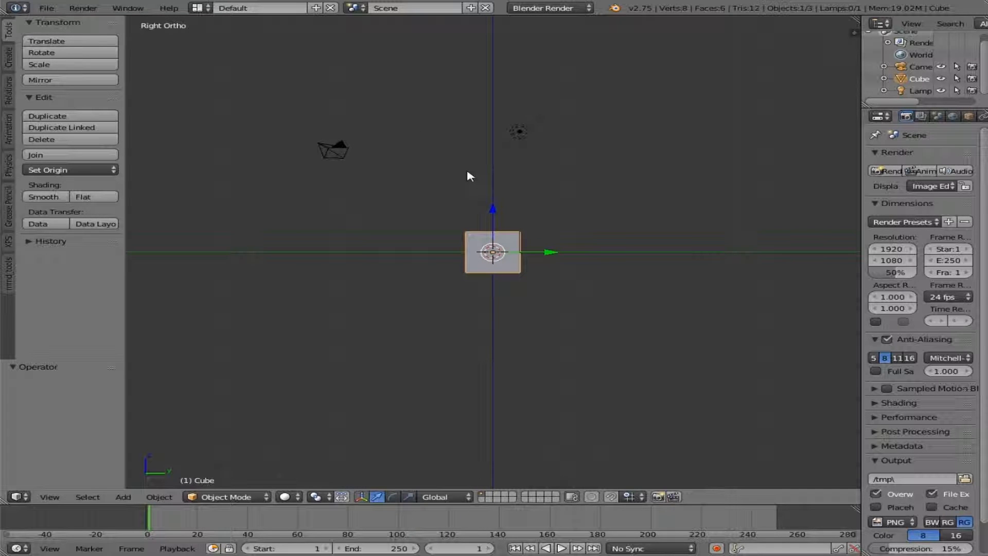
key("KP_1")
key("KP_2")
key("KP_2")
key("KP_2")
key("KP_2")
key("KP_2")
key("KP_2")
key("KP_2")
key("KP_2")
key("KP_2")
key("KP_2")
key("KP_2")
key("KP_2")
key("KP_2")
key("KP_2")
key("KP_2")
key("KP_2")
key("KP_2")
key("KP_2")
- Switch to the right side view and orbit horizontally around the cube to examine all its sides
key("KP_3")
key("KP_4")
key("KP_4")
key("KP_4")
key("KP_4")
key("KP_4")
key("KP_4")
key("KP_4")
key("KP_4")
key("KP_4")
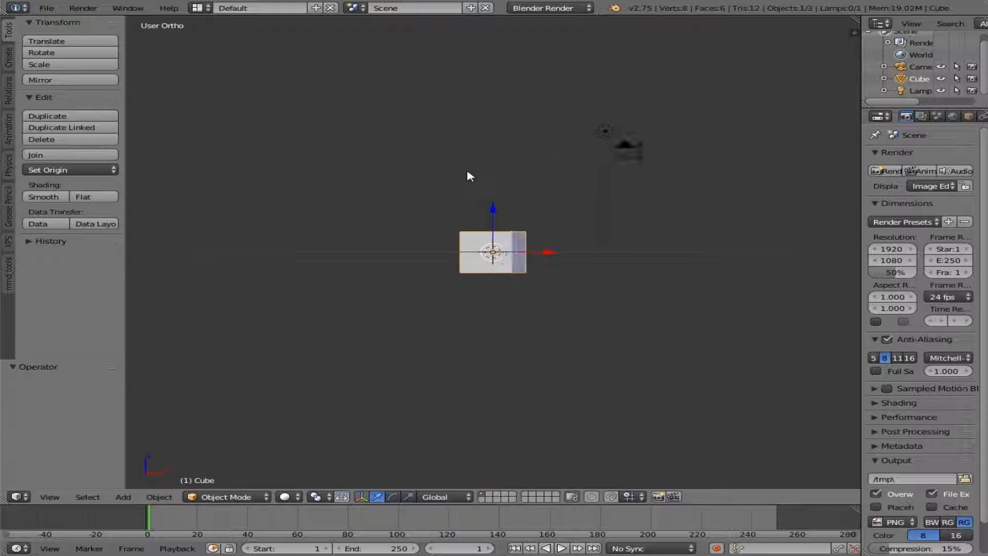
key("KP_4")
key("KP_4")
key("KP_4")
key("KP_4")
key("KP_4")
key("KP_4")
key("KP_4")
key("KP_4")
key("KP_4")
key("KP_4")
key("KP_4")
key("KP_4")
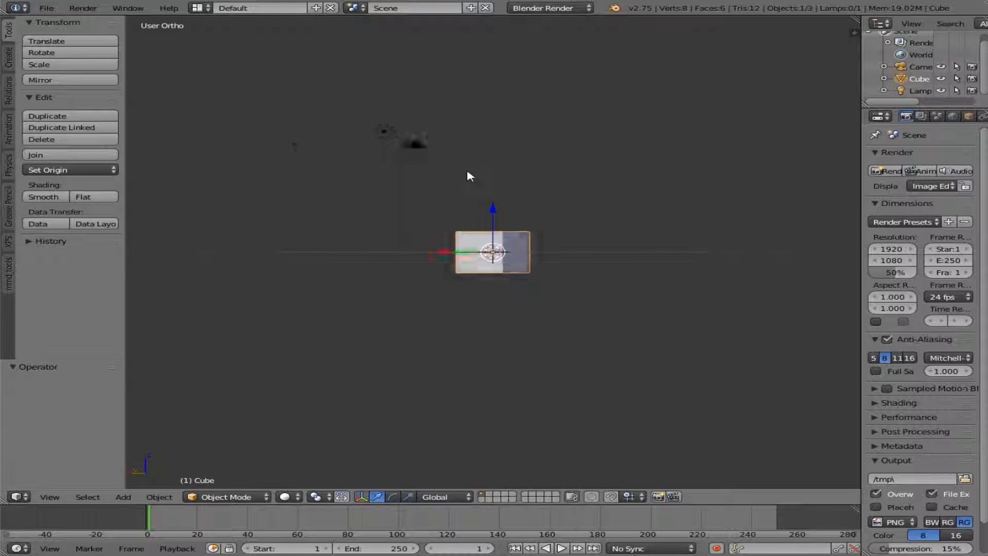
key("KP_4")
key("KP_4")
key("KP_4")
key("KP_4")
key("KP_4")
key("KP_4")
key("KP_4")
key("KP_4")
key("KP_4")
key("KP_4")
key("KP_4")
key("KP_4")
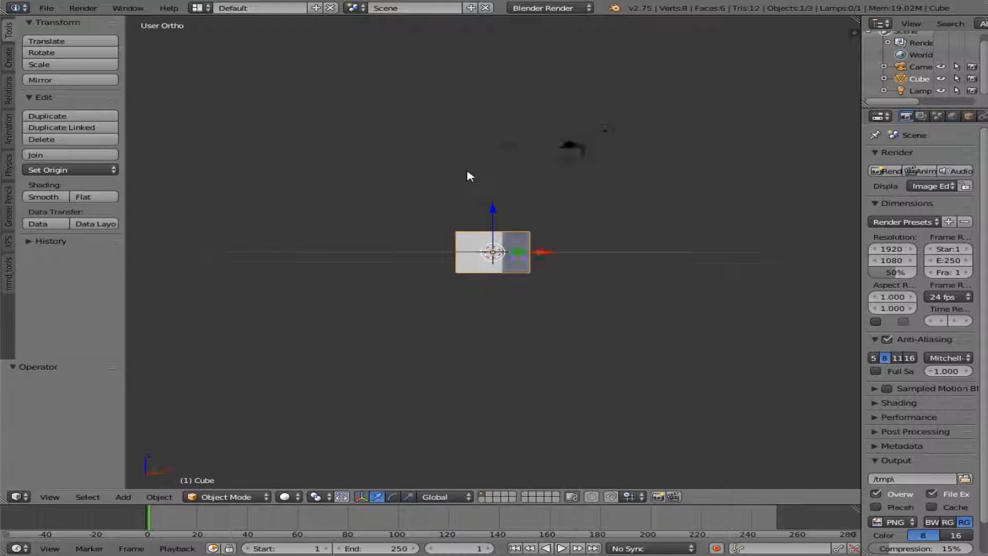
- Orbit the view upward around the cube again, finishing with a view of its top
key("KP_8")
key("KP_8")
key("KP_8")
key("KP_8")
key("KP_8")
key("KP_8")
key("KP_8")
key("KP_8")
key("KP_8")
key("KP_8")
key("KP_8")
key("KP_8")
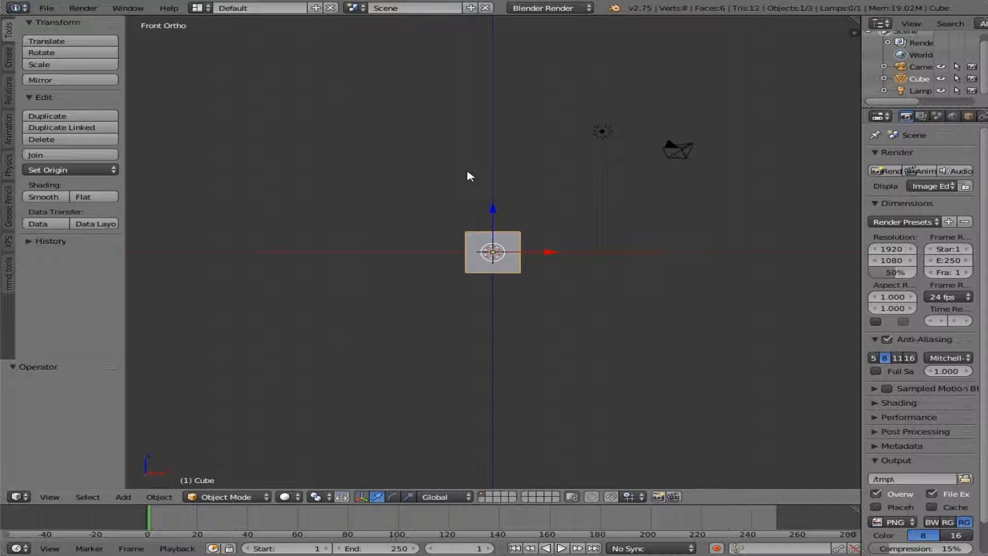
key("KP_8")
key("KP_8")
key("KP_8")
key("KP_8")
key("KP_8")
key("KP_8")
key("KP_8")
key("KP_8")
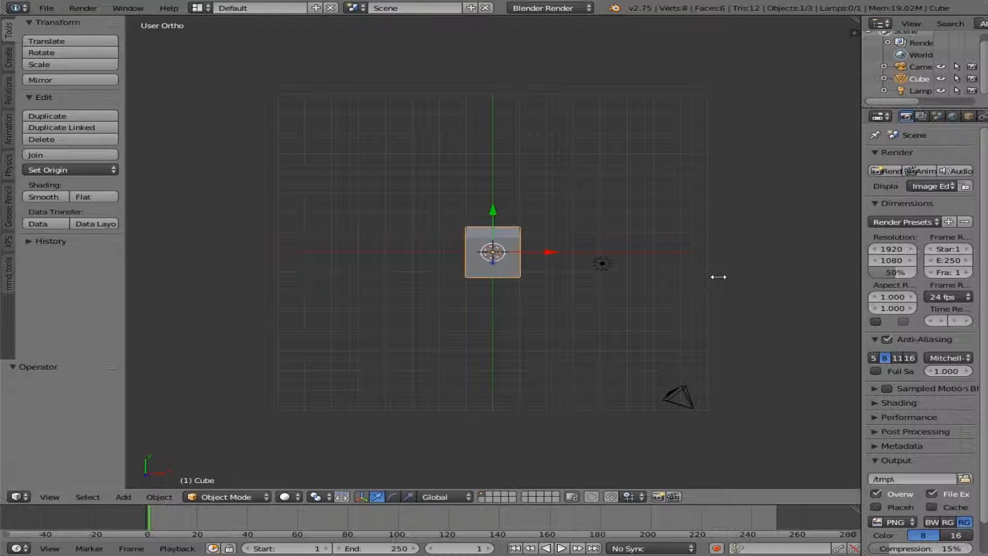
- Show the viewport's properties sidebar and collapse its Screencast Keys, MMD Shading, Shading, Item and 3D Cursor sections
key("n")
scroll(757, 329, "down", 8)
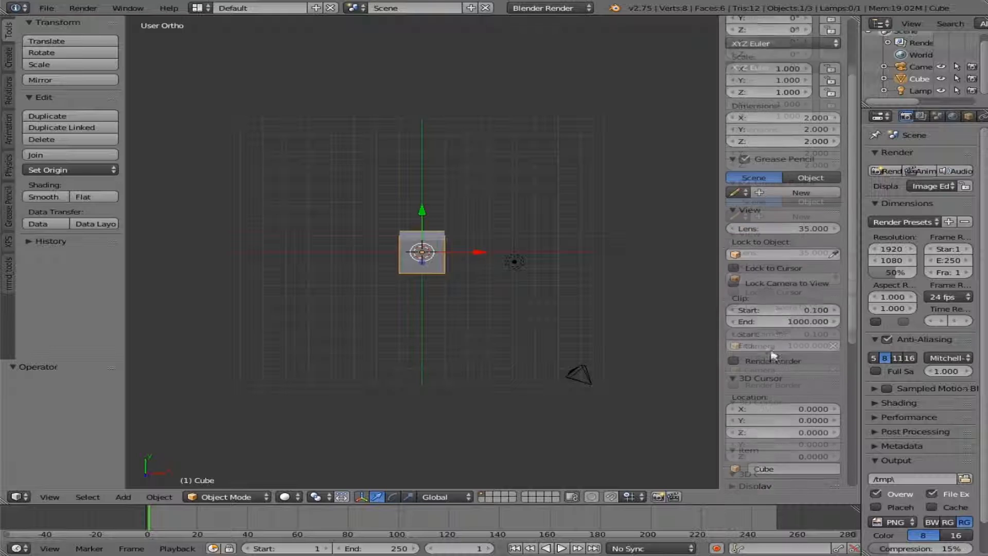
scroll(776, 360, "down", 6)
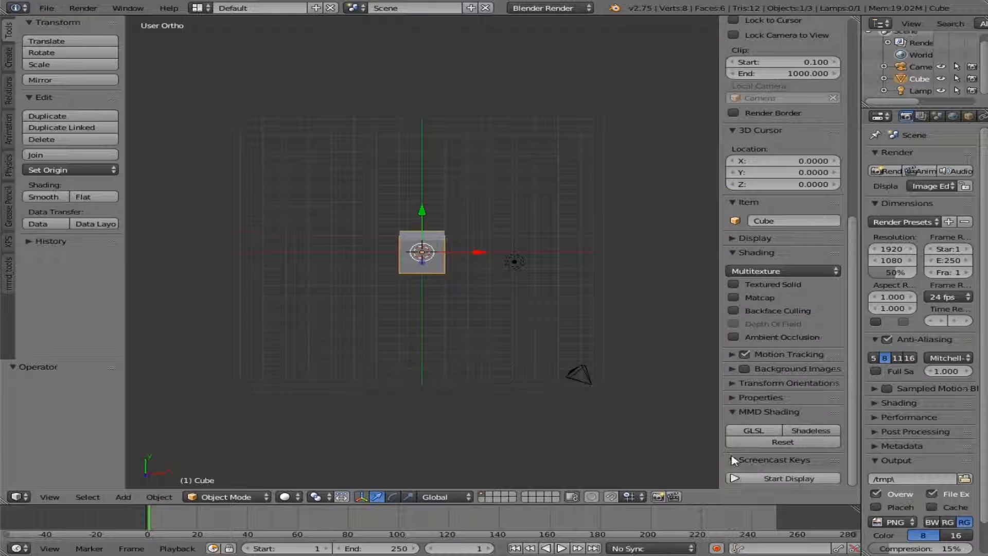
left_click(733, 459)
left_click(732, 411)
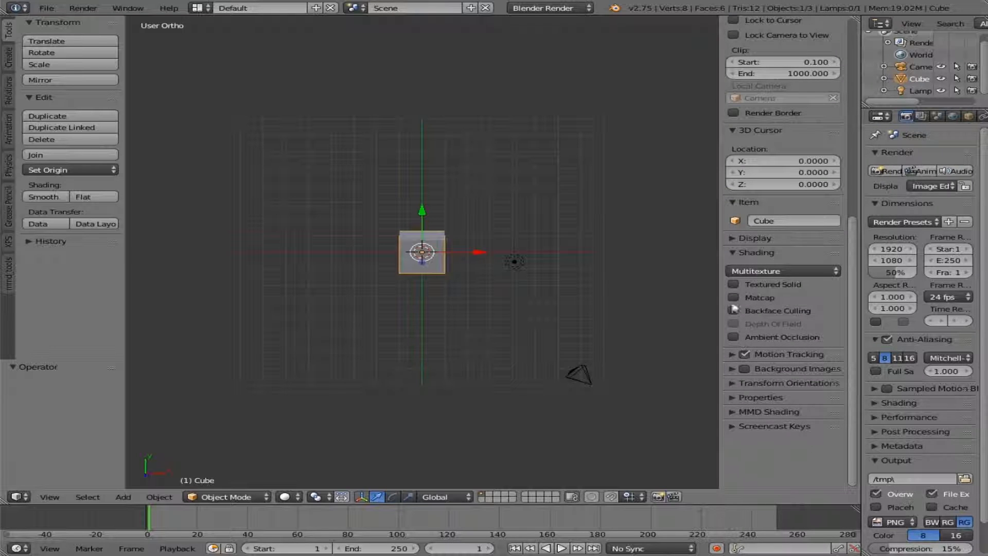
left_click(733, 253)
left_click(732, 202)
left_click(732, 129)
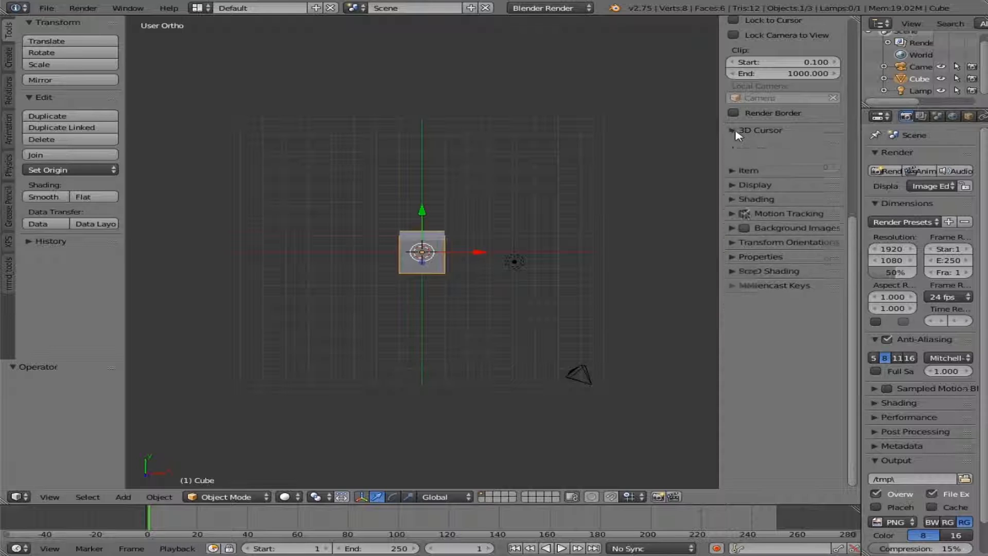
- Collapse the View, Grease Pencil and Transform sections of the properties sidebar
scroll(746, 154, "up", 5)
left_click(733, 58)
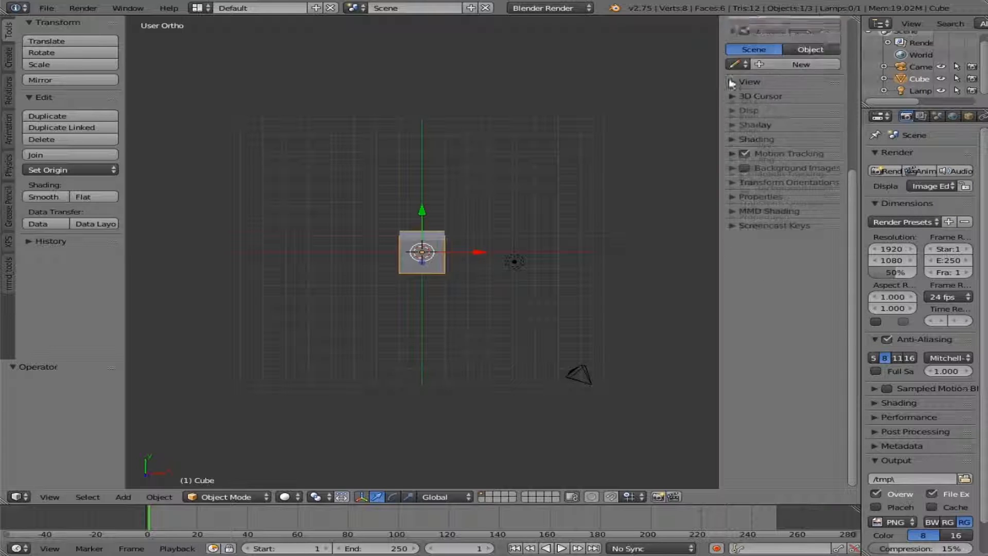
scroll(731, 46, "up", 5)
scroll(731, 46, "up", 3)
left_click(733, 226)
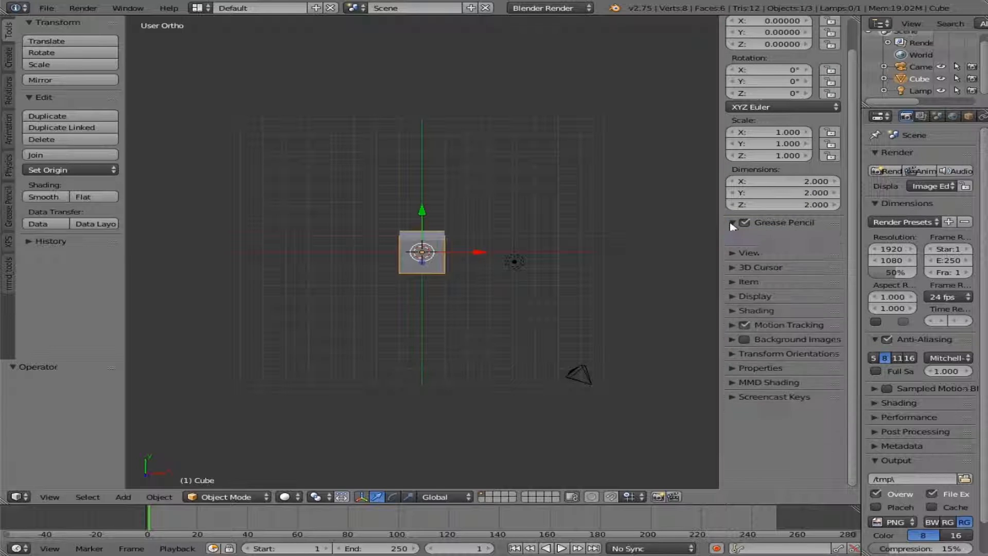
scroll(737, 179, "up", 2)
left_click(732, 23)
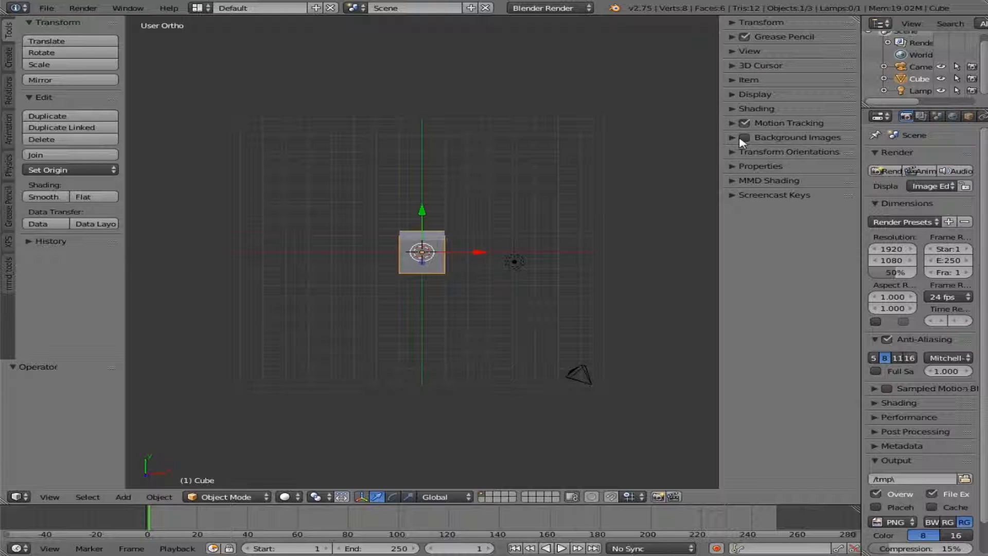
- Start the Screencast Keys display and place the 3D cursor in empty space away from the cube
left_click(729, 195)
left_click(736, 214)
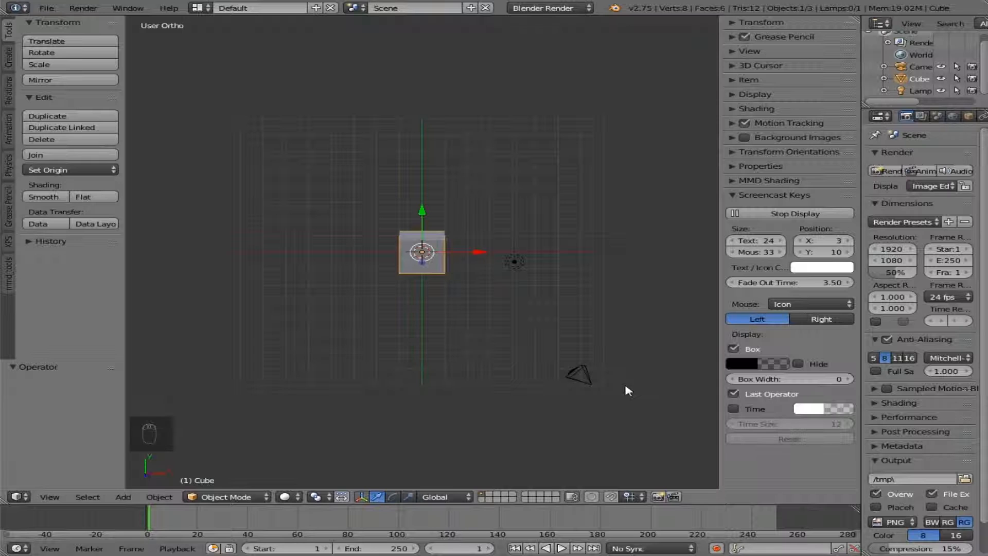
left_click(237, 408)
- Examine the cube from the front view, orbiting downward around it, and finish in the right side view
key("KP_1")
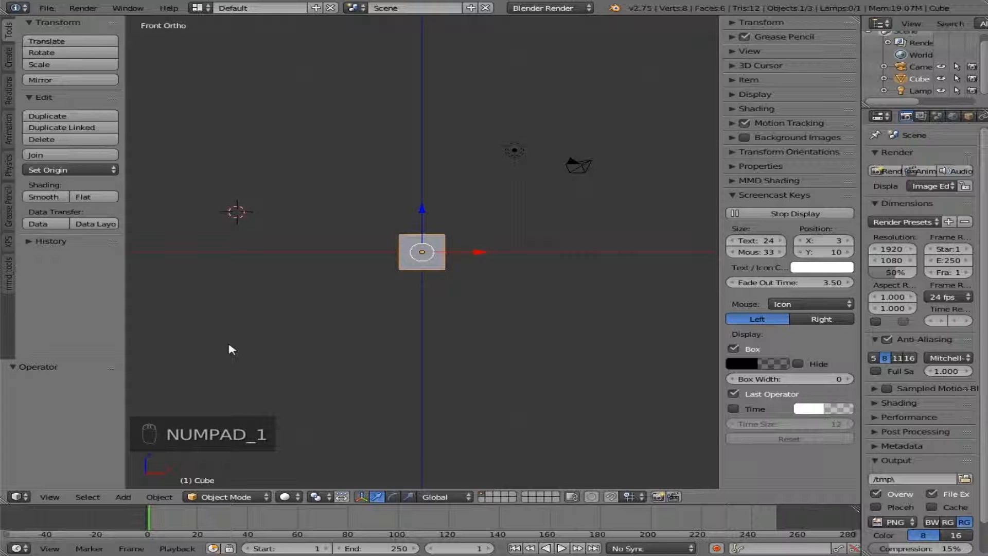
key("KP_2")
key("KP_2")
key("KP_2")
key("KP_2")
key("KP_2")
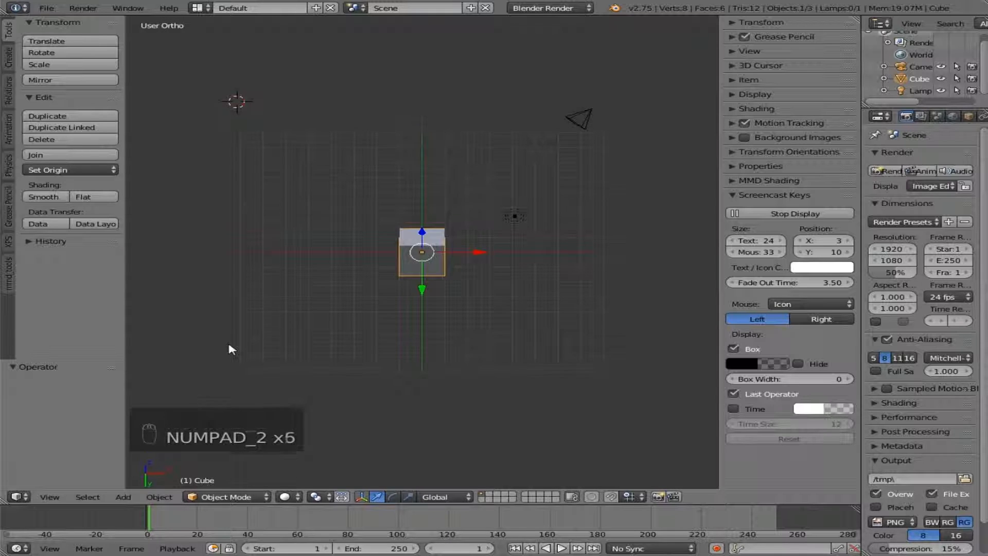
key("KP_2")
key("KP_2")
key("KP_2")
key("KP_2")
key("KP_2")
key("KP_2")
key("KP_2")
key("KP_2")
key("KP_2")
key("KP_2")
key("KP_2")
key("KP_2")
key("KP_2")
key("KP_2")
key("KP_2")
key("KP_2")
key("KP_3")
key("KP_3")
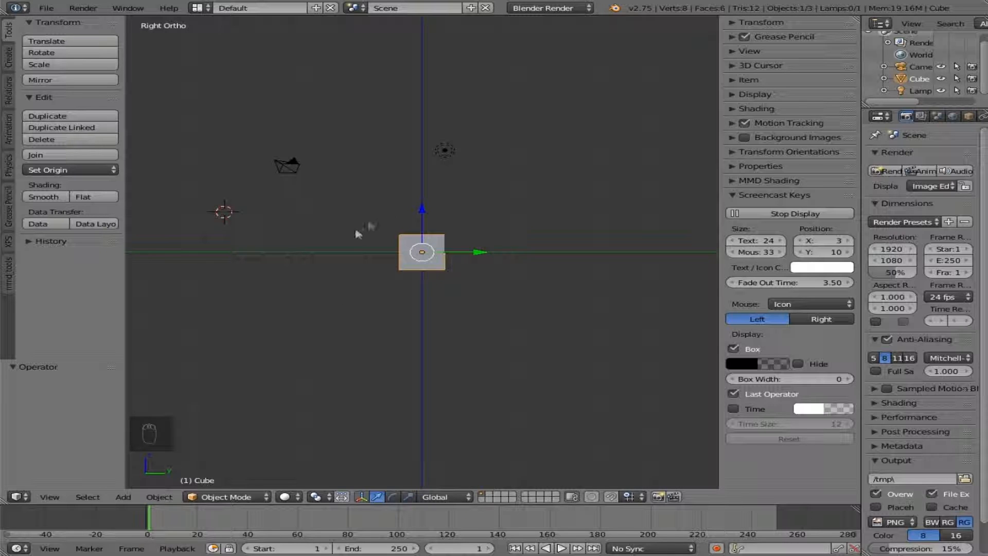
- Orbit the view stepwise to the left around the cube, sixteen steps from the right side view
key("KP_4")
key("KP_4")
key("KP_4")
key("KP_4")
key("KP_4")
key("KP_4")
key("KP_4")
key("KP_4")
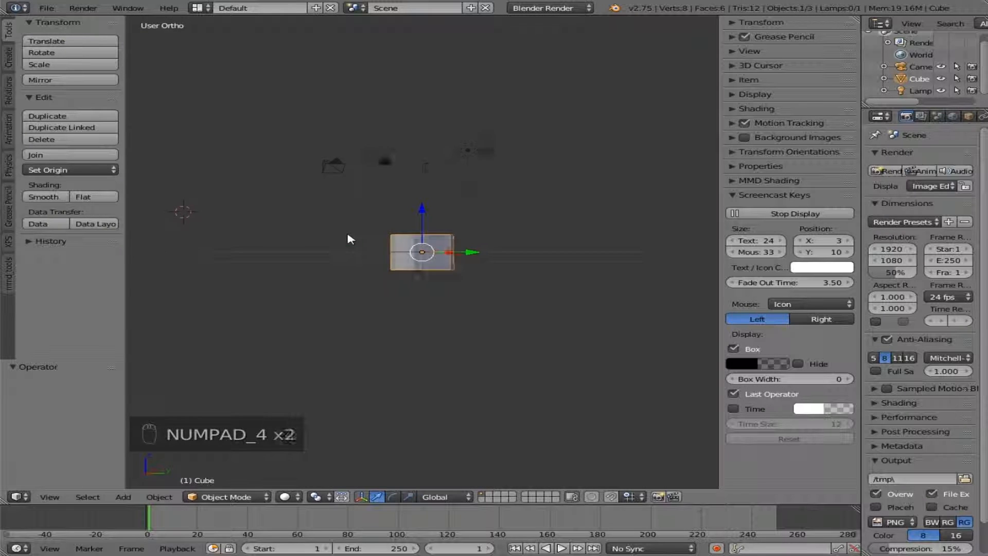
key("KP_4")
key("KP_4")
key("KP_4")
key("KP_4")
key("KP_4")
key("KP_4")
key("KP_4")
key("KP_4")
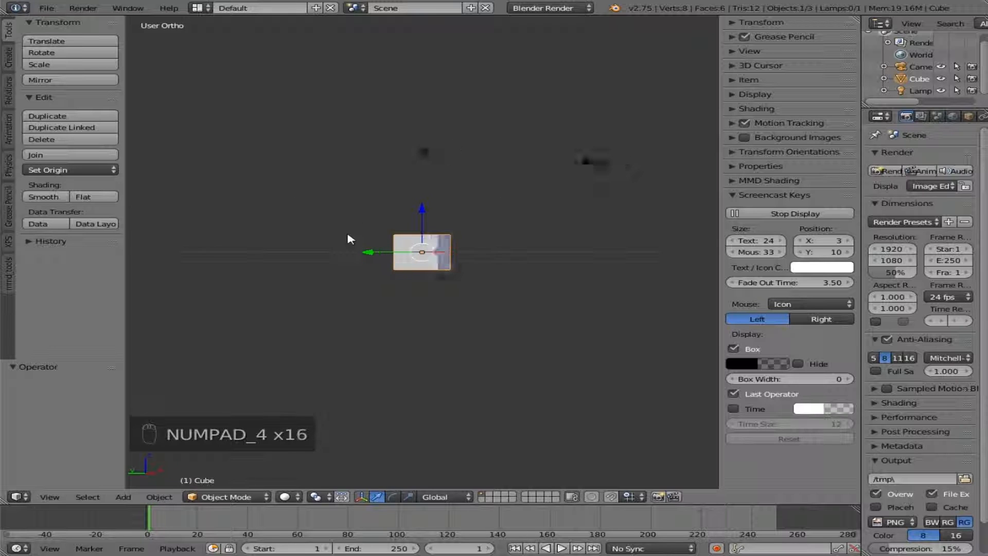
- Orbit the view stepwise to the right around the cube, thirty-one steps, at the same height
key("KP_6")
key("KP_6")
key("KP_6")
key("KP_6")
key("KP_6")
key("KP_6")
key("KP_6")
key("KP_6")
key("KP_6")
key("KP_6")
key("KP_6")
key("KP_6")
key("KP_6")
key("KP_6")
key("KP_6")
key("KP_6")
key("KP_6")
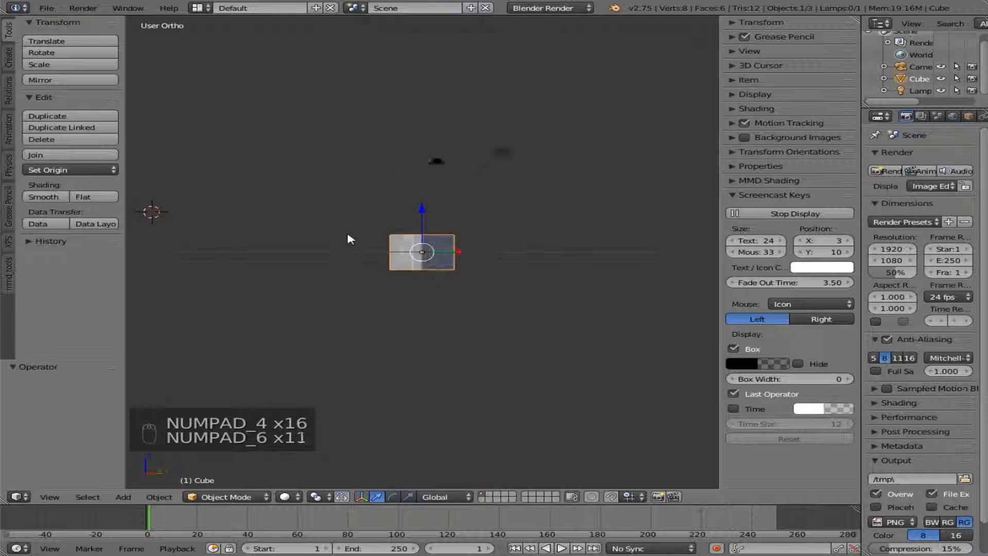
key("KP_6")
key("KP_6")
key("KP_6")
key("KP_6")
key("KP_6")
key("KP_6")
key("KP_6")
key("KP_6")
key("KP_6")
key("KP_6")
key("KP_6")
key("KP_6")
key("KP_6")
key("KP_6")
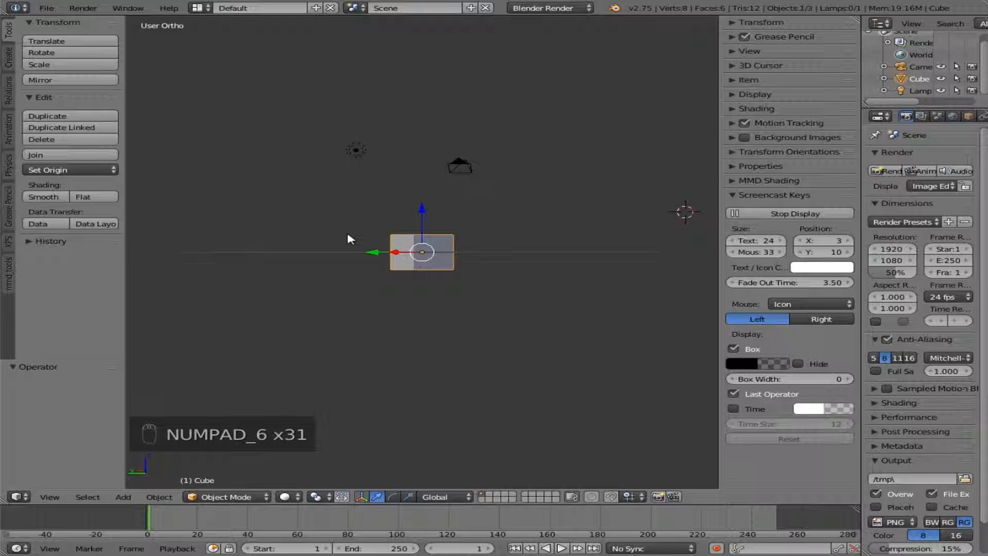
- Set the top view and orbit upward over the cube in thirty steps
key("KP_7")
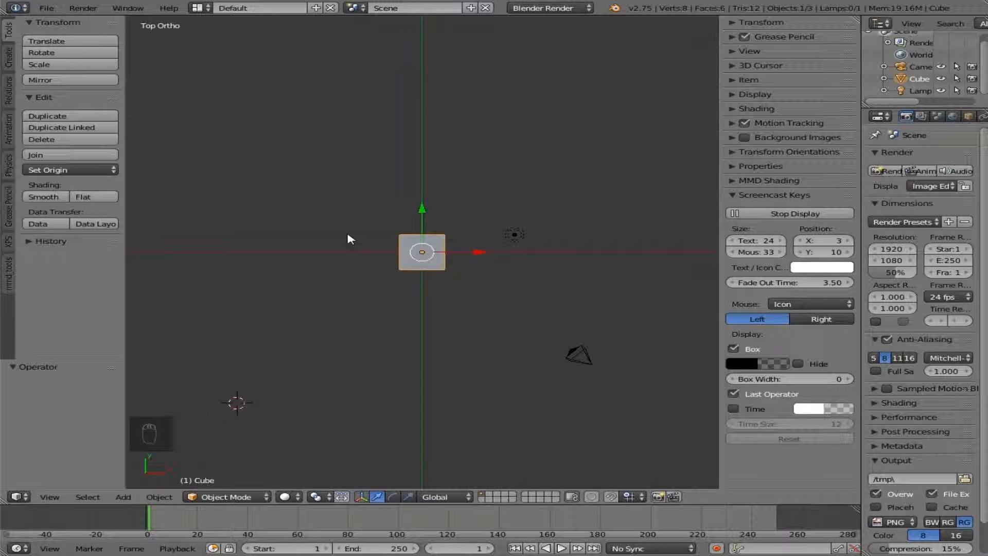
key("KP_8")
key("KP_8")
key("KP_8")
key("KP_8")
key("KP_8")
key("KP_8")
key("KP_8")
key("KP_8")
key("KP_8")
key("KP_8")
key("KP_8")
key("KP_8")
key("KP_8")
key("KP_8")
key("KP_8")
key("KP_8")
key("KP_8")
key("KP_8")
key("KP_8")
key("KP_8")
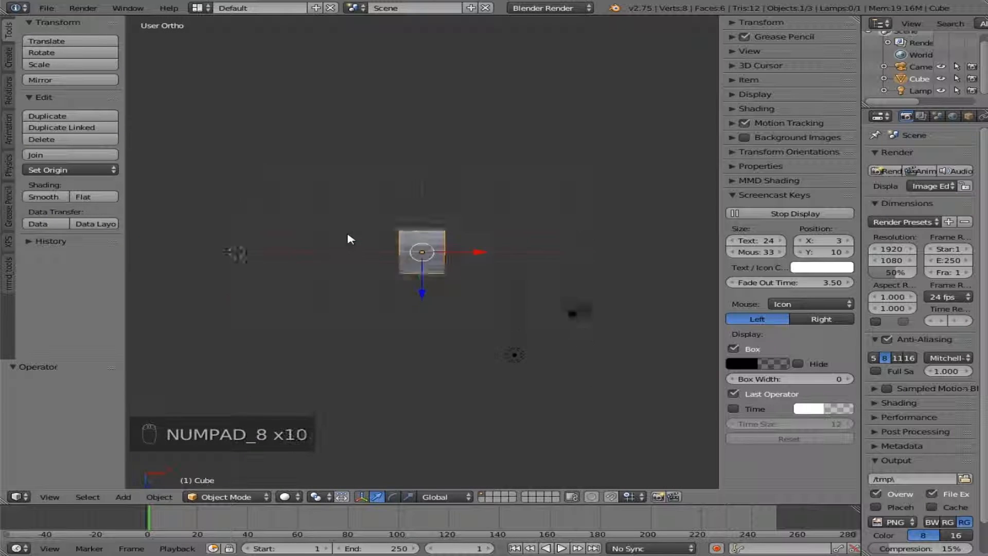
key("KP_8")
key("KP_8")
key("KP_8")
key("KP_8")
key("KP_8")
key("KP_8")
key("KP_8")
key("KP_8")
key("KP_8")
key("KP_8")
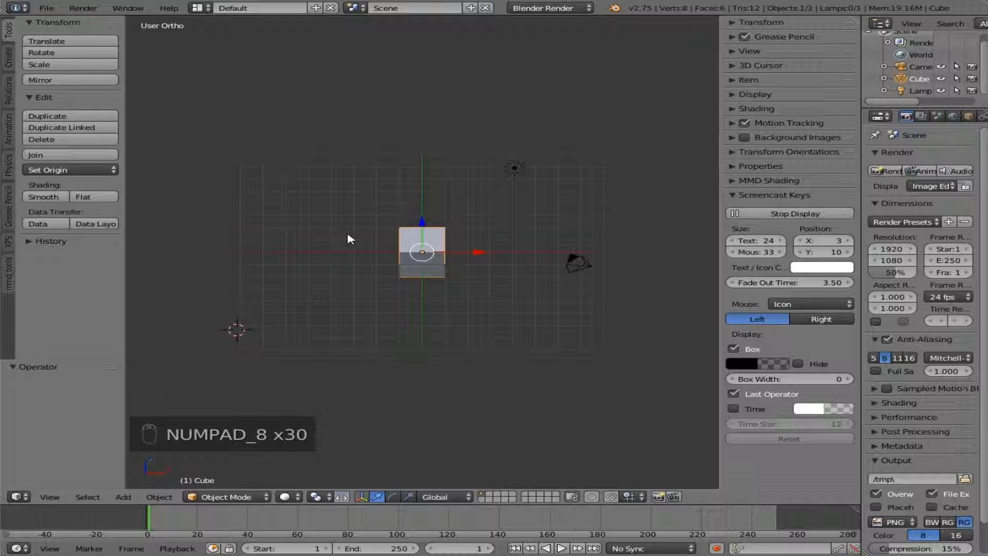
- Set the front view and flip repeatedly to its opposite side, finishing in the back view
key("KP_1")
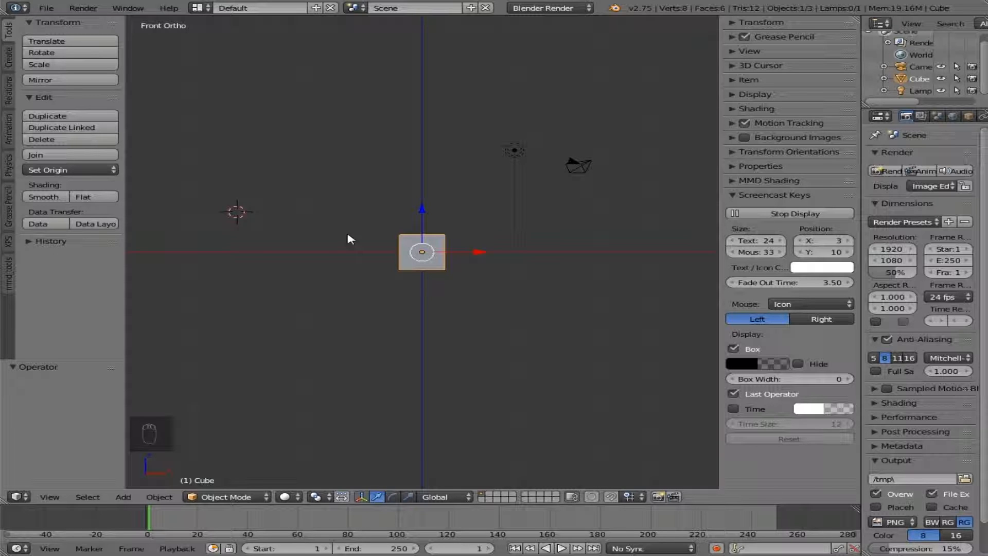
key("KP_9")
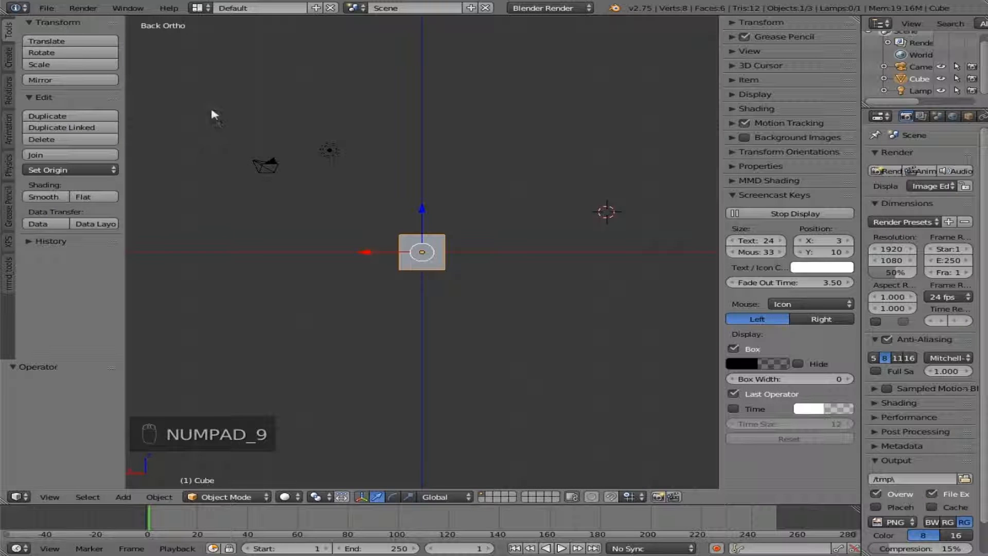
key("KP_9")
key("KP_9")
key("KP_9")
key("KP_9")
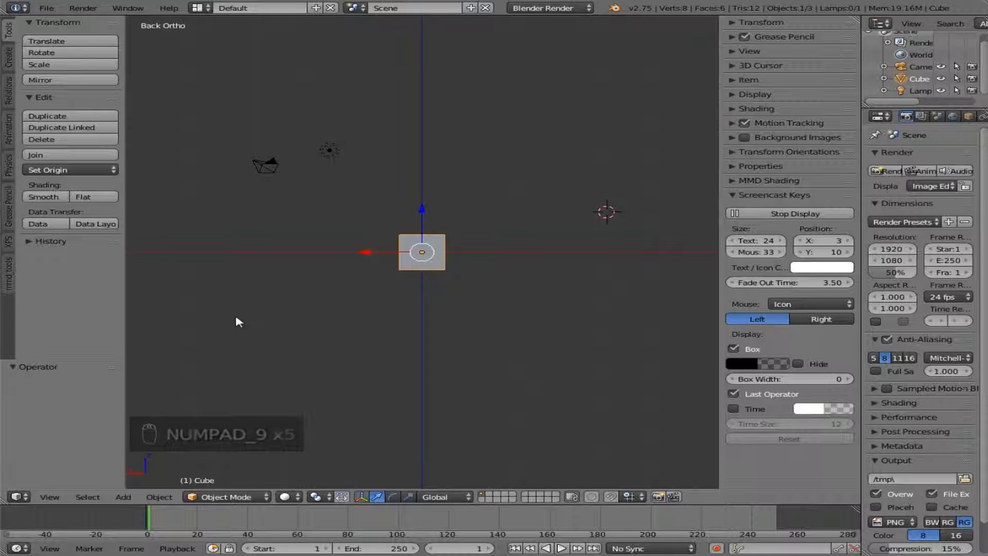
- Set the right side view and flip repeatedly to its opposite side, finishing in the left view
key("KP_3")
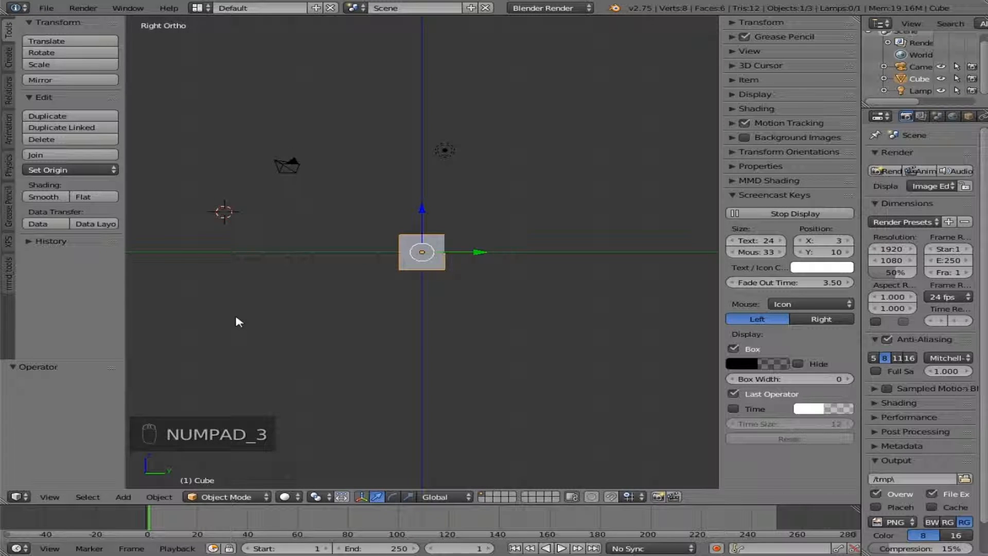
key("KP_9")
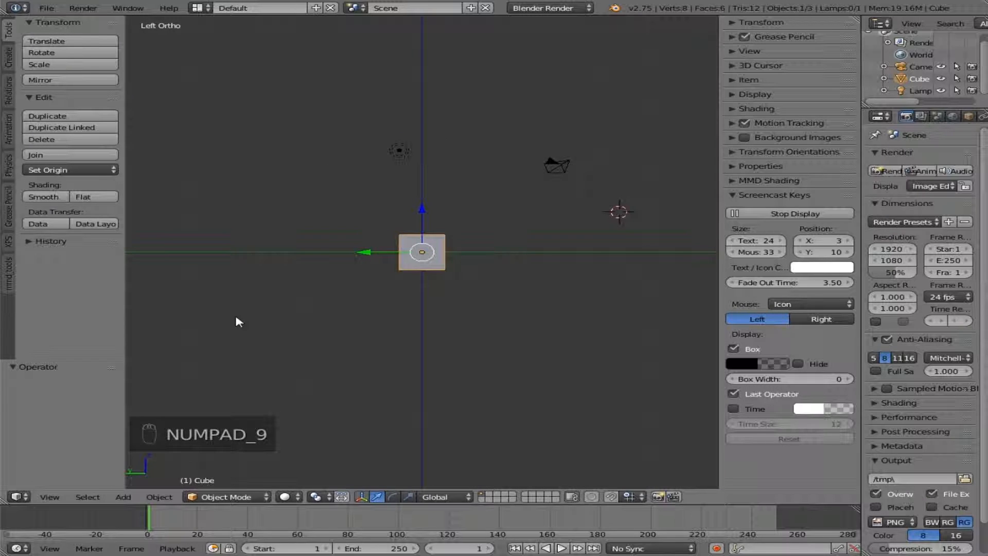
key("KP_9")
key("KP_9")
key("KP_9")
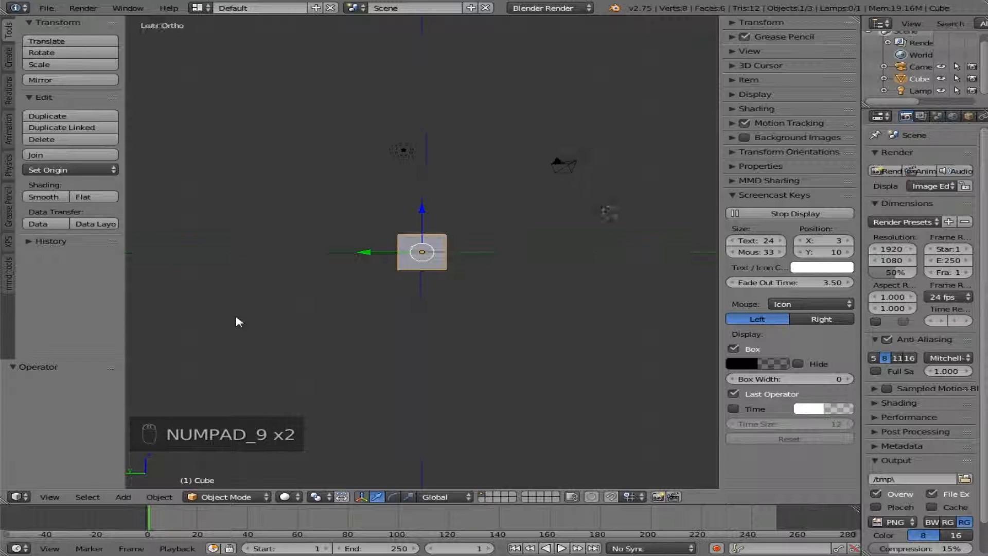
key("KP_9")
key("KP_9")
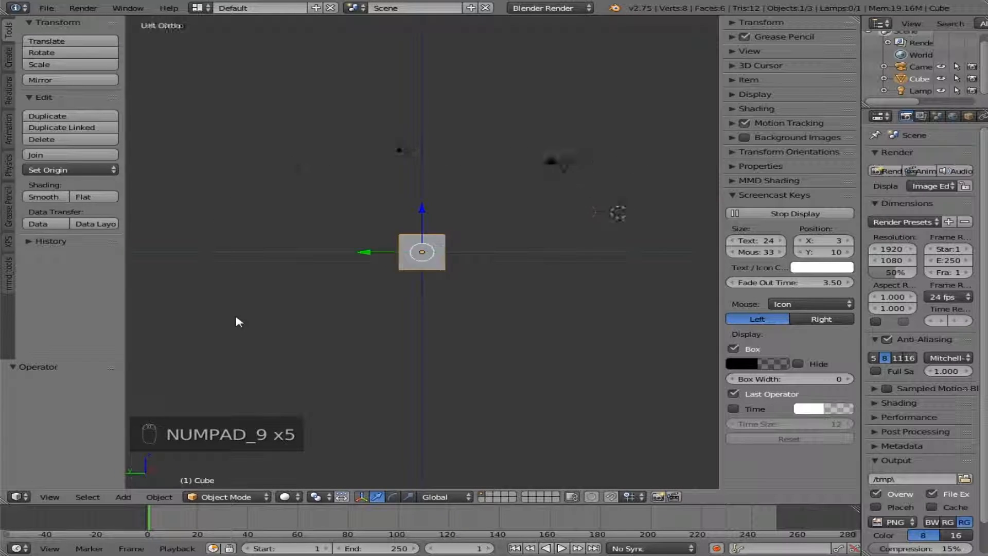
- Set the top view and flip four times between top and bottom, finishing in the top view
key("KP_7")
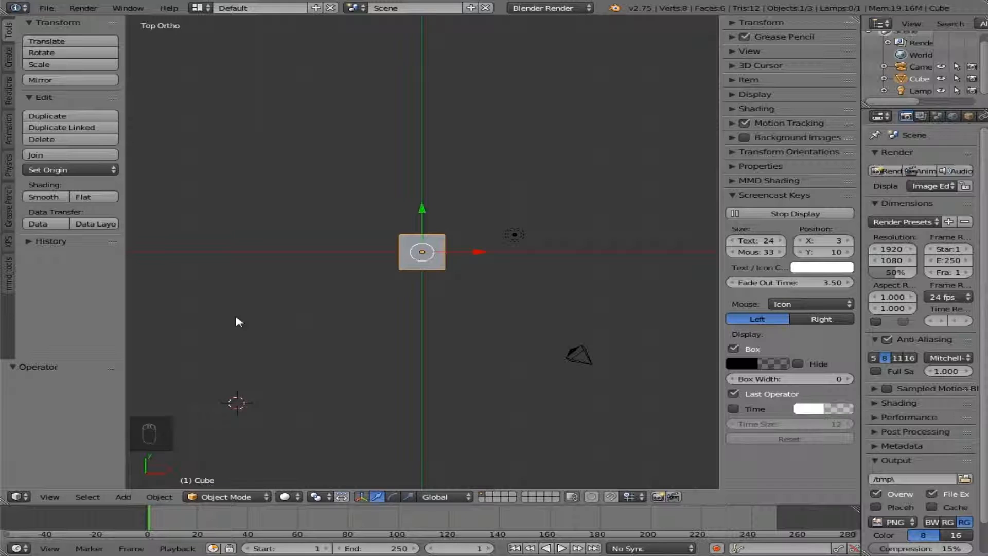
key("KP_9")
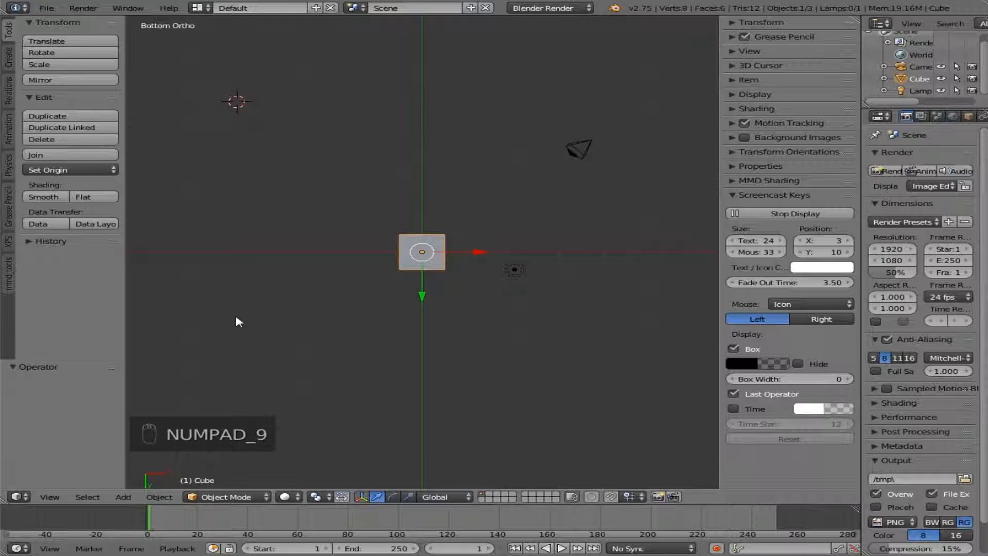
key("KP_9")
key("KP_9")
key("KP_9")
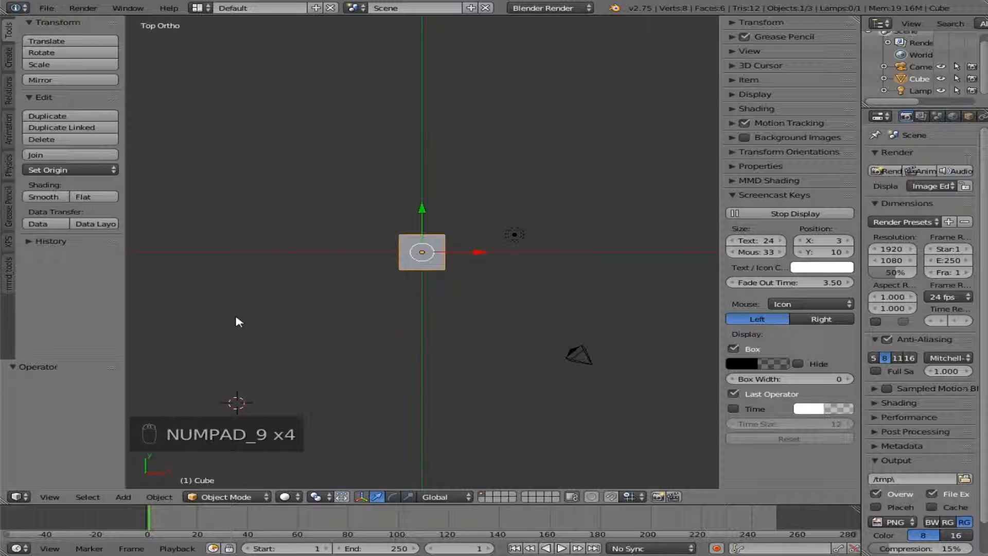
- Review the front and right side views, then return to the front view with the cube slightly enlarged
key("KP_1")
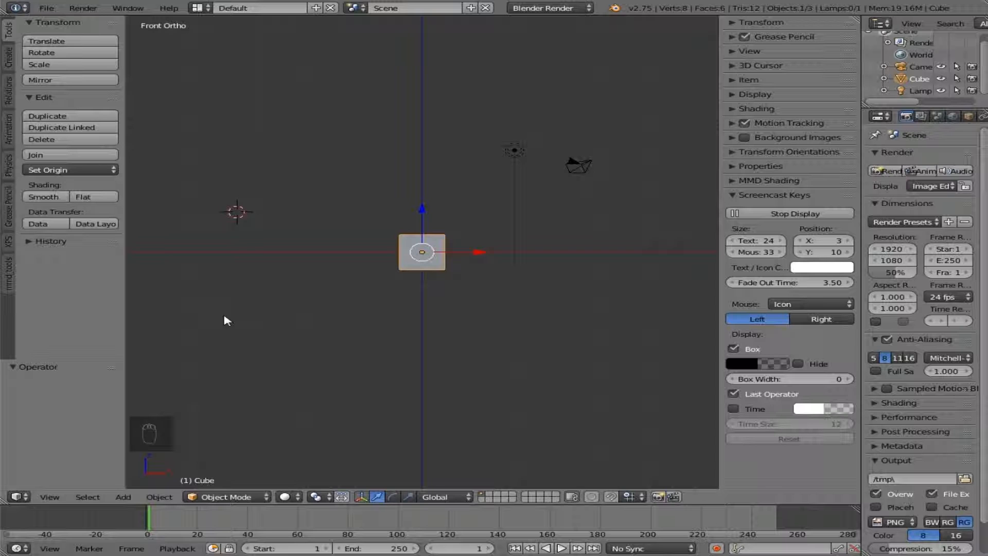
key("KP_1")
key("KP_3")
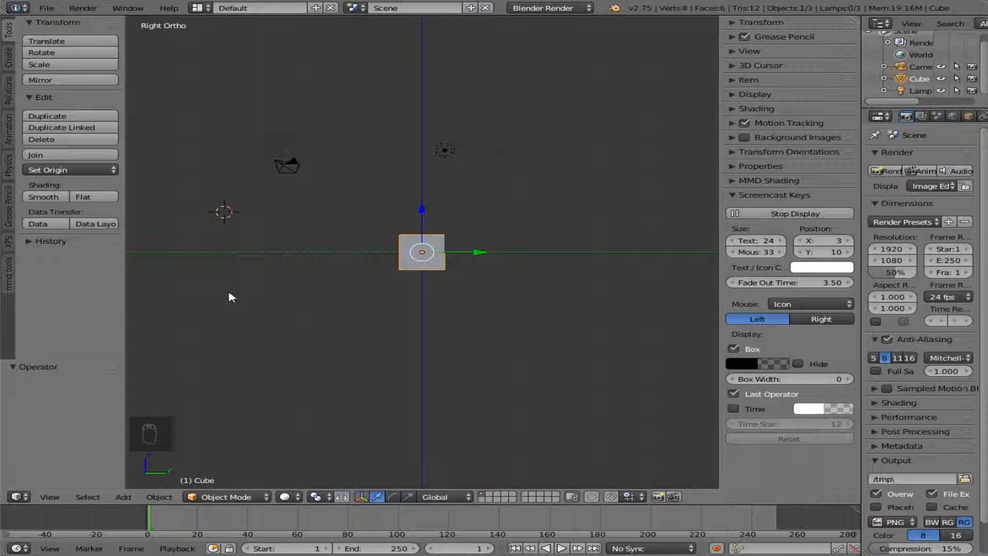
key("KP_1")
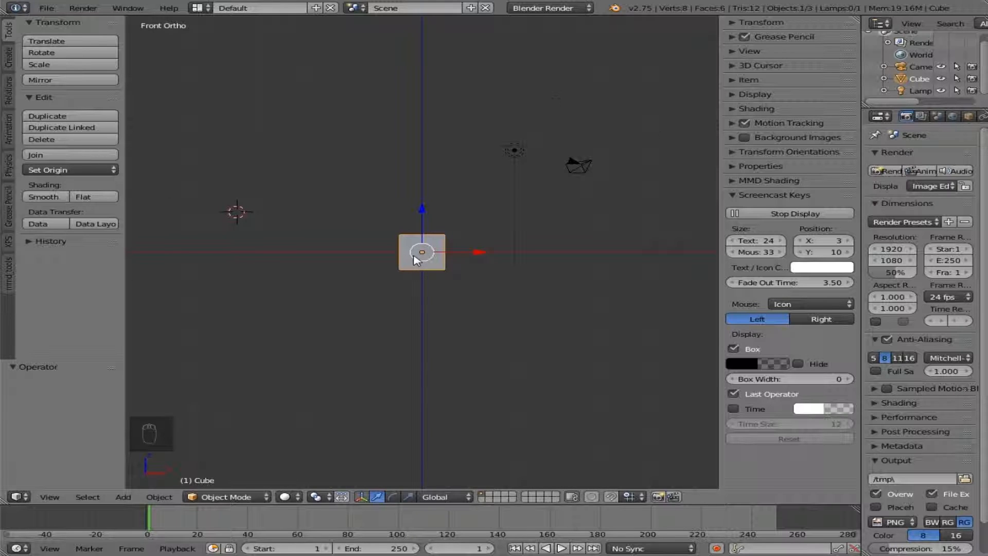
scroll(416, 259, "up", 2)
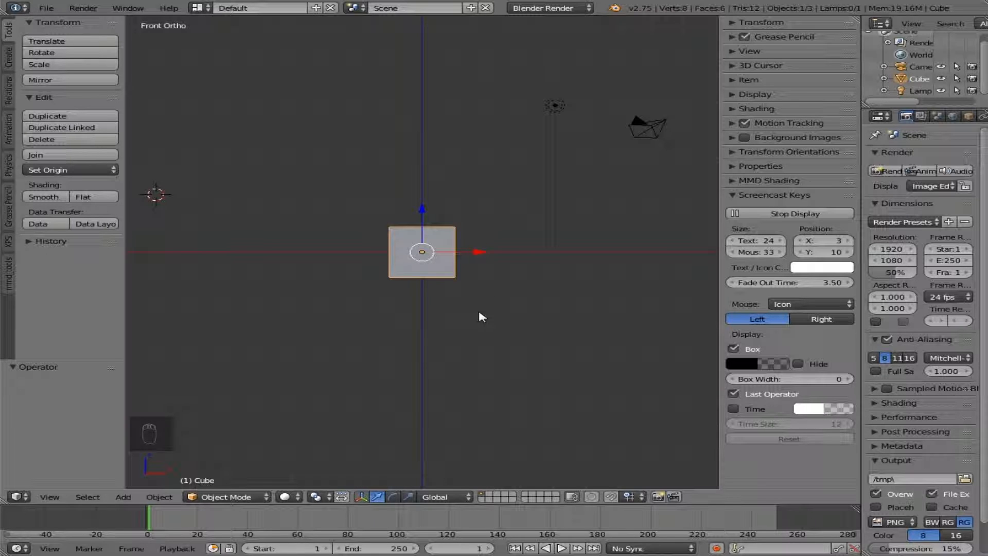
- Orbit freely around the cube, snapping to the right side view in between and finishing closer in the front view
middle_click_drag(482, 317, 444, 349)
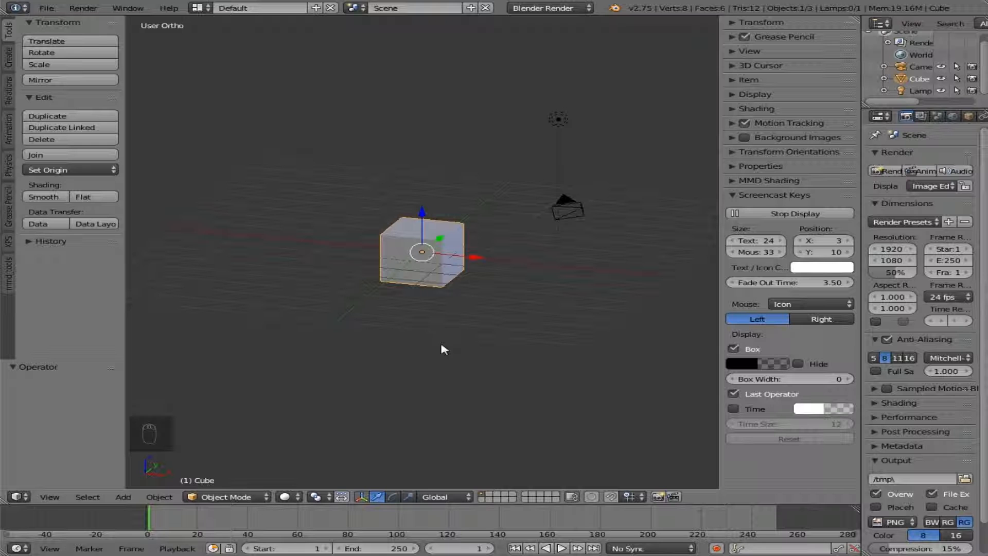
key("KP_3")
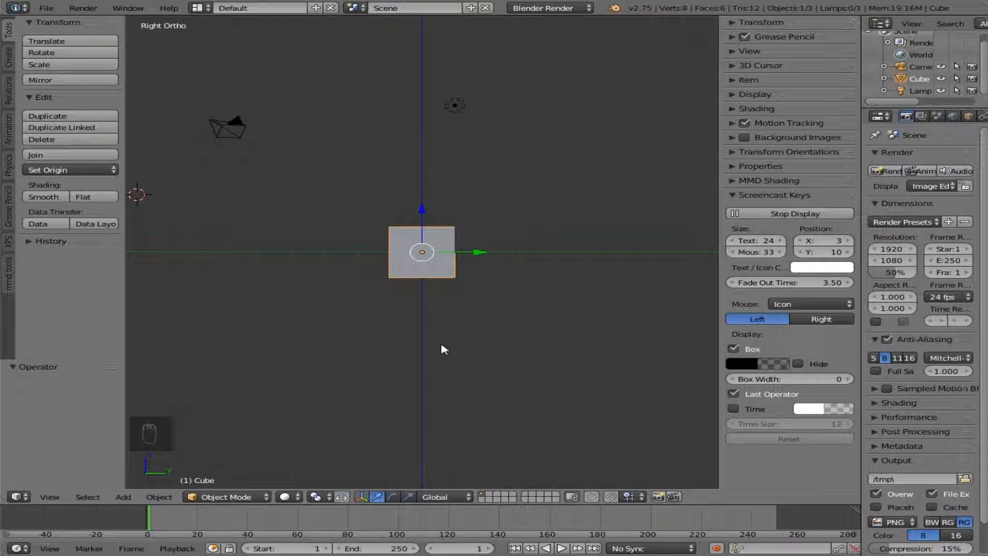
middle_click_drag(393, 355, 545, 393)
key("KP_1")
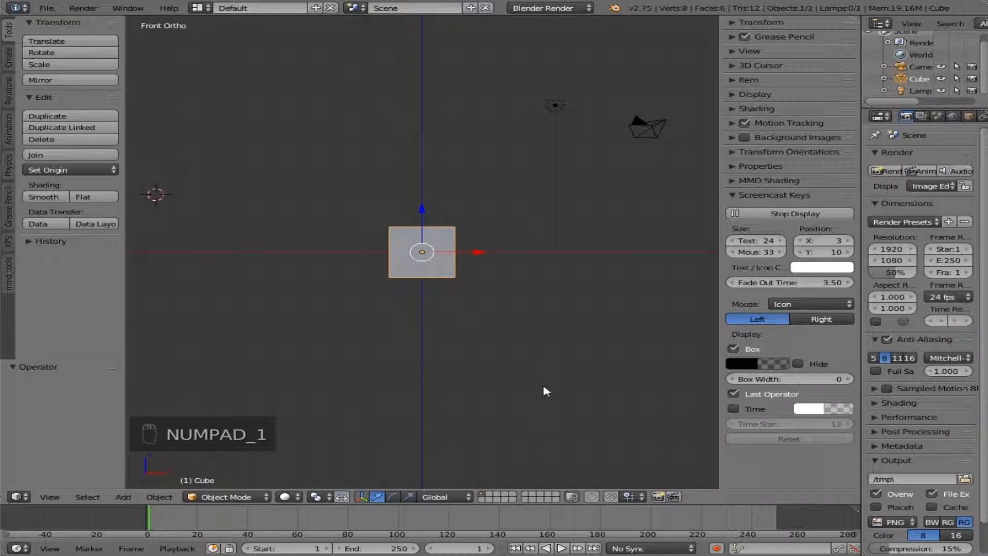
scroll(417, 347, "up", 2)
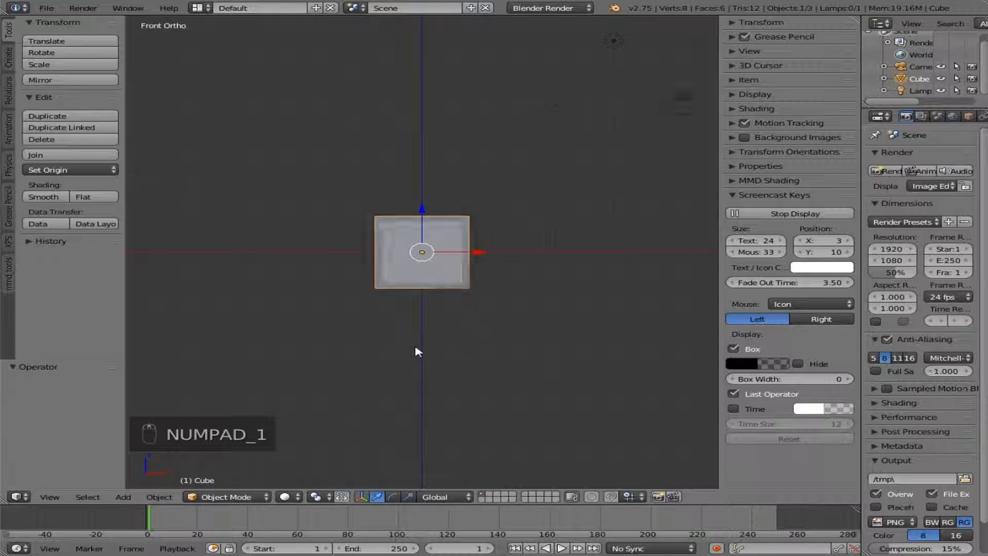
- Switch the cube from Object Mode to Edit Mode with the front view active
left_click(264, 500)
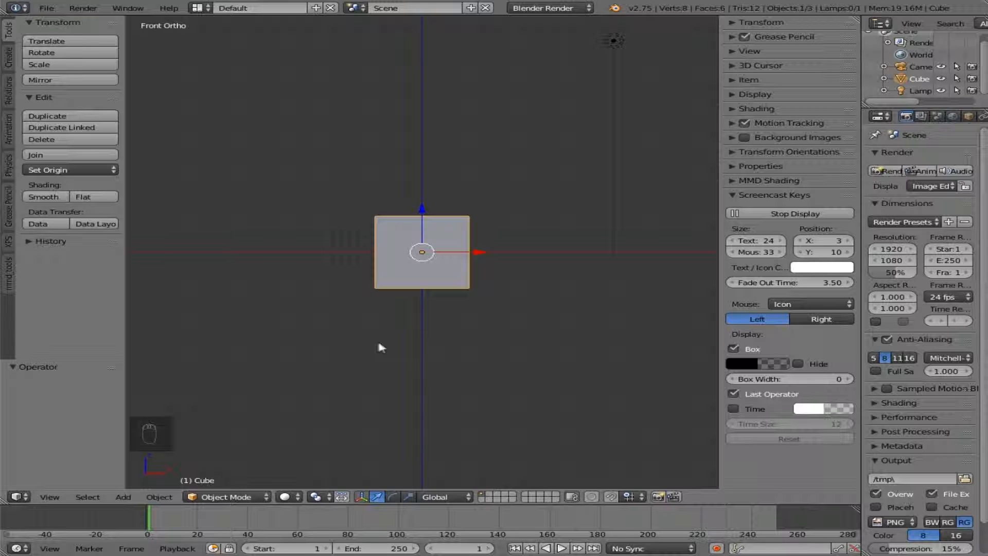
middle_click_drag(424, 329, 400, 357)
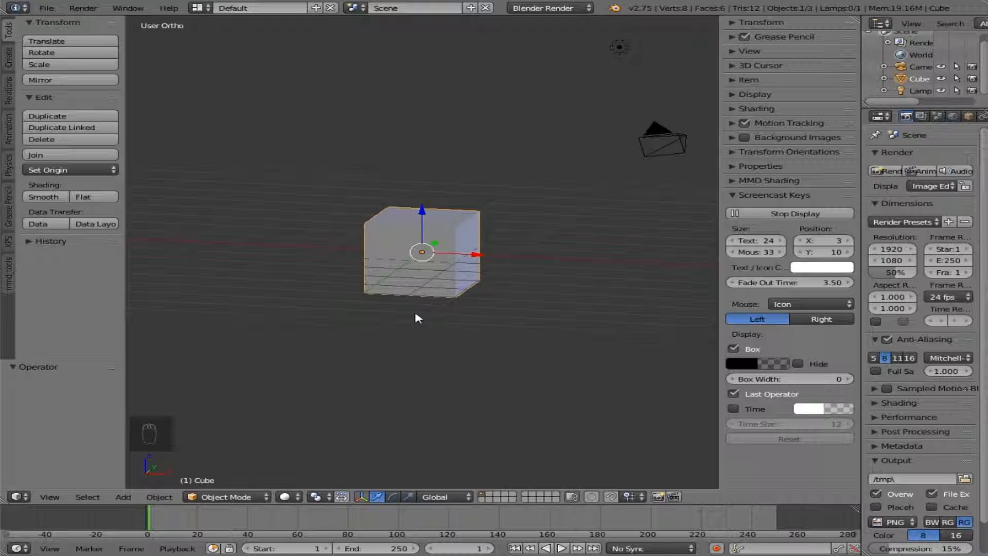
key("KP_1")
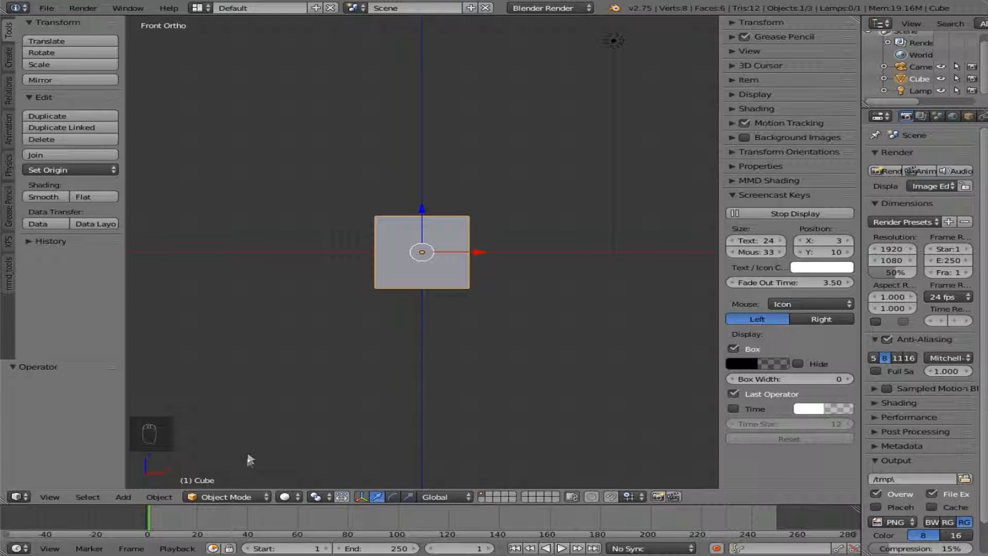
left_click(257, 497)
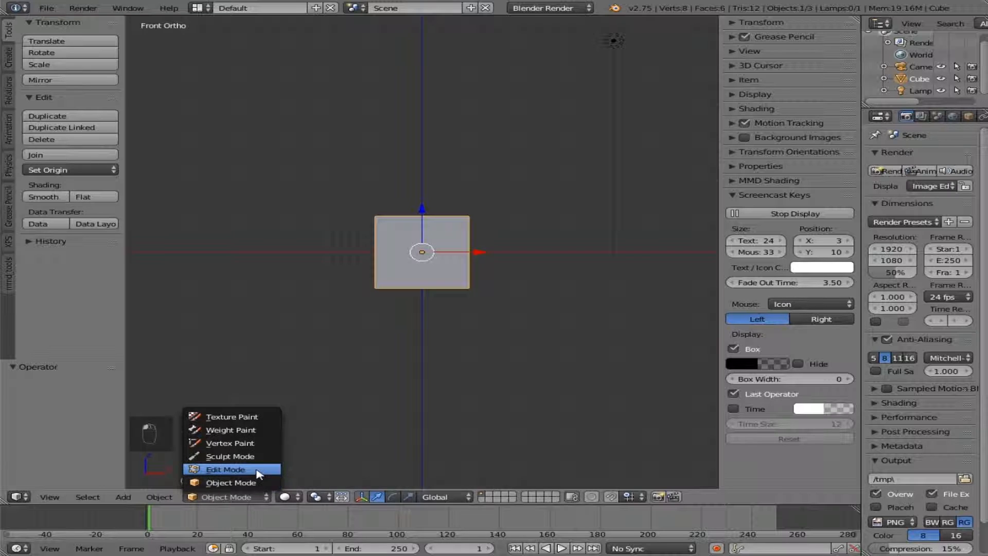
left_click(258, 470)
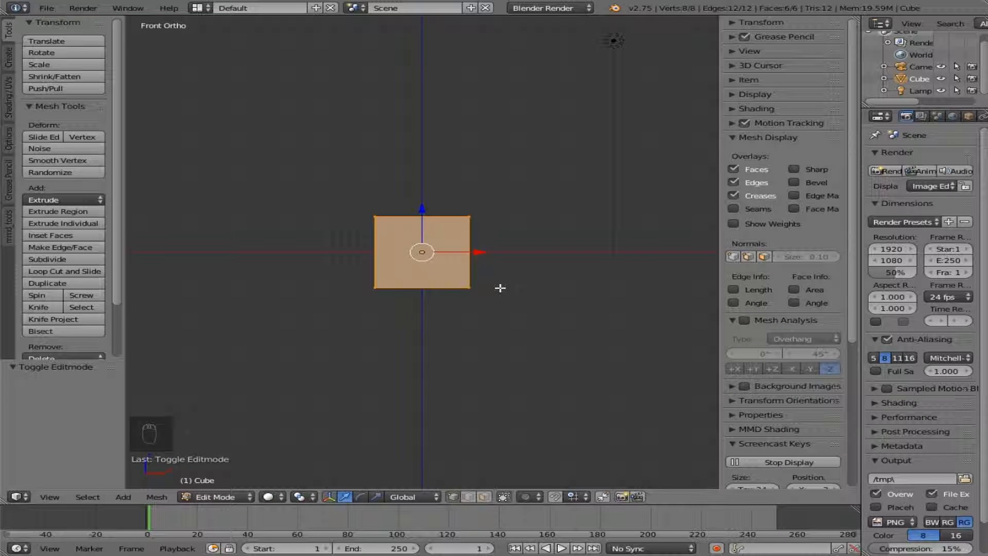
- Show the cube at an angle and select its upper corner vertices one at a time, ending at the front right one
middle_click_drag(503, 292, 461, 322)
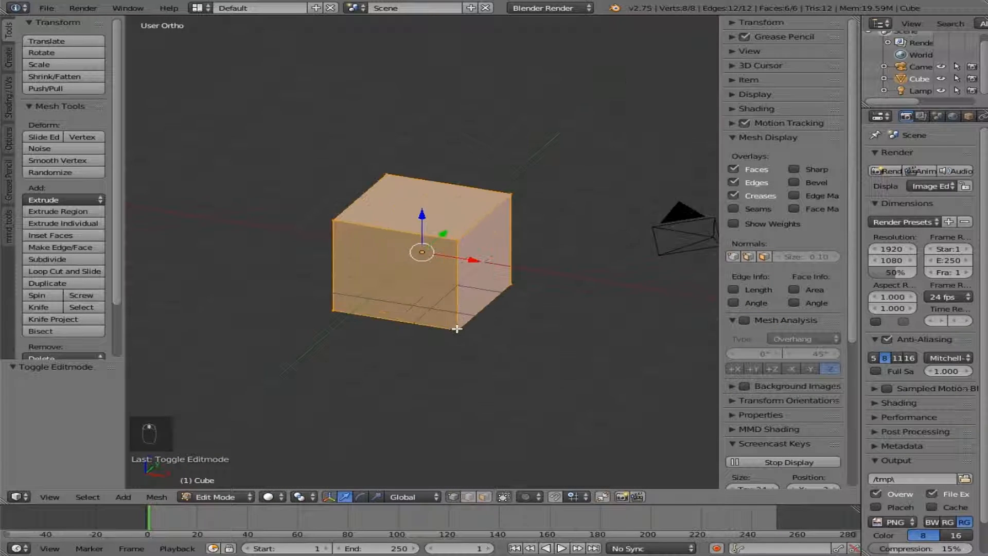
right_click(383, 174)
right_click(335, 220)
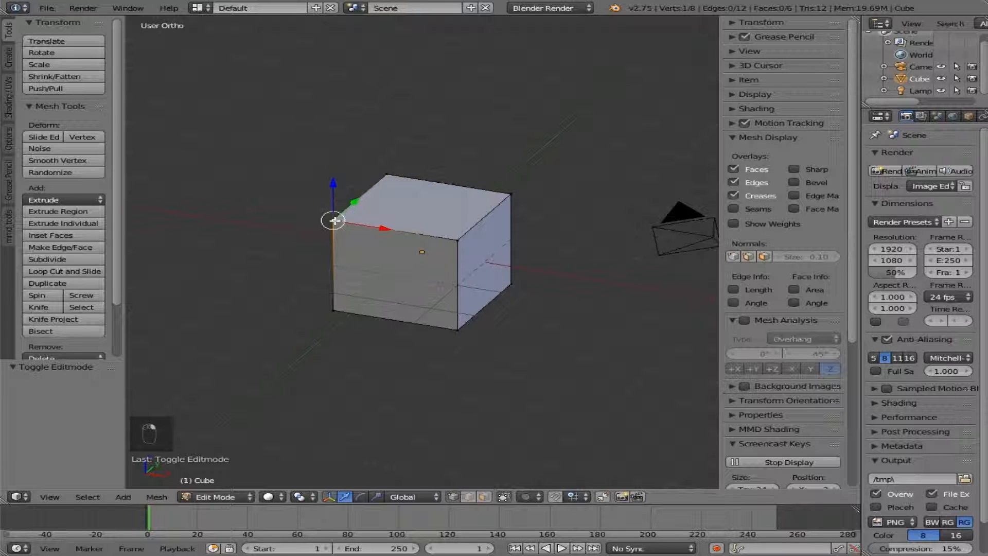
right_click(461, 241)
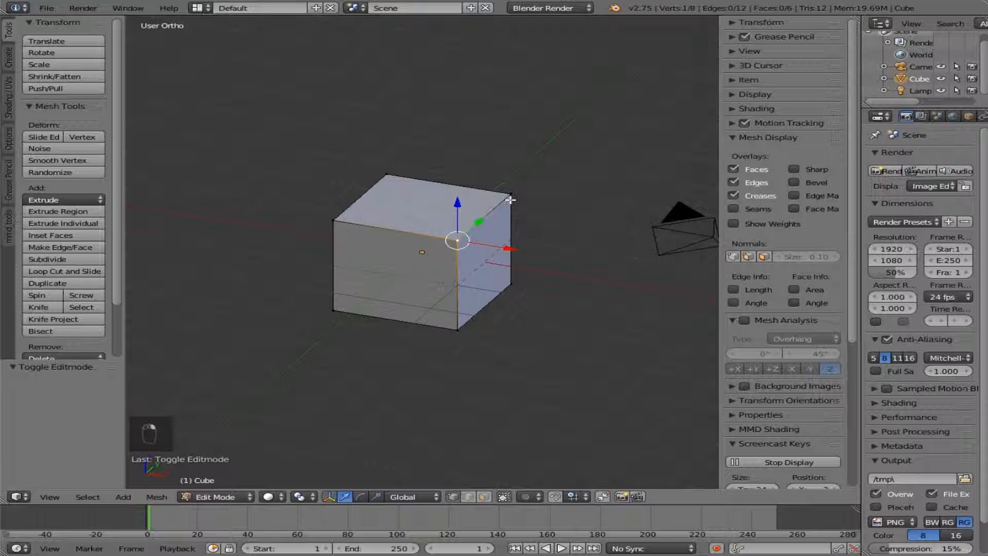
- Place the 3D cursor at several spots around the cube's top, ending just left of its upper front left corner
left_click(529, 165)
left_click(451, 147)
left_click(365, 148)
left_click(297, 208)
- Select the cube's front vertices individually from upper left to lower left, ending on the lower right one
right_click(332, 222)
right_click(332, 311)
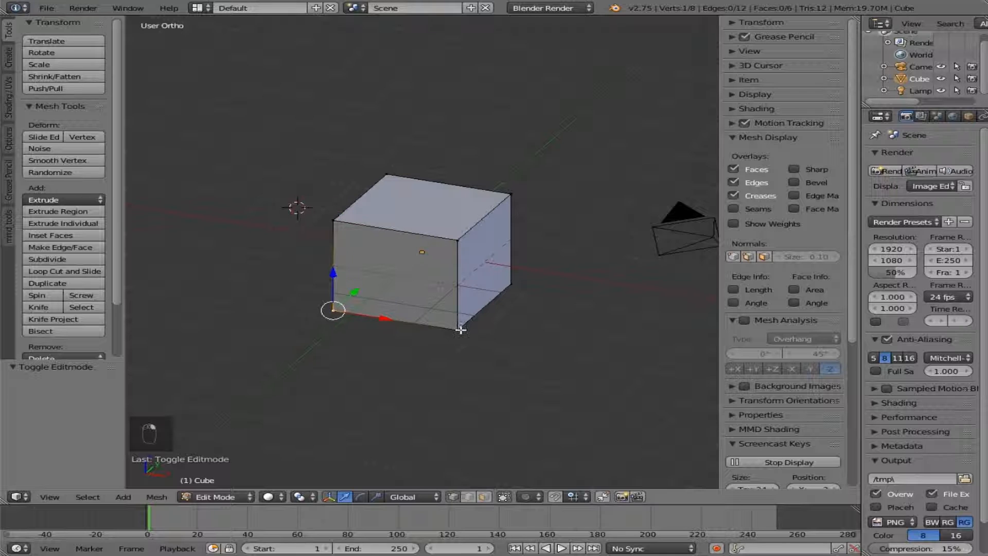
right_click(459, 329)
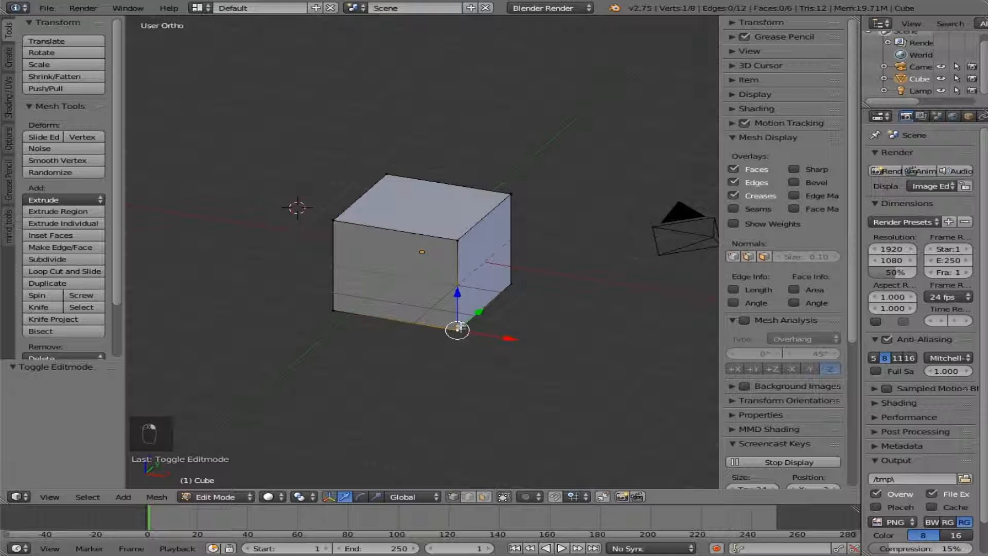
- Select the cube's two lower front vertices together and place the 3D cursor just below the edge between them
right_click(335, 306)
right_click(455, 331, "shift")
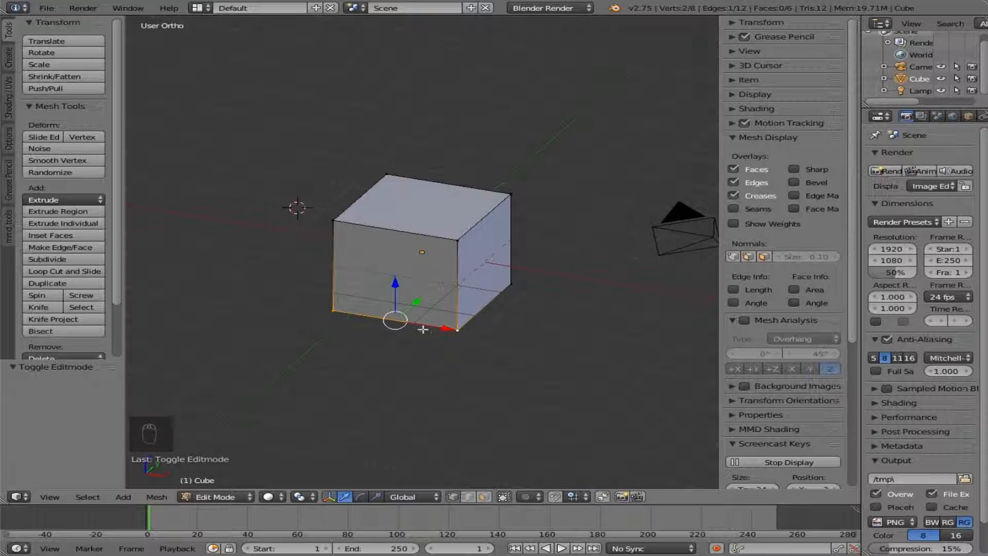
left_click(414, 349)
- Set the viewport to Wireframe shading and select the cube's vertices one at a time, including those at the back
left_click(274, 497)
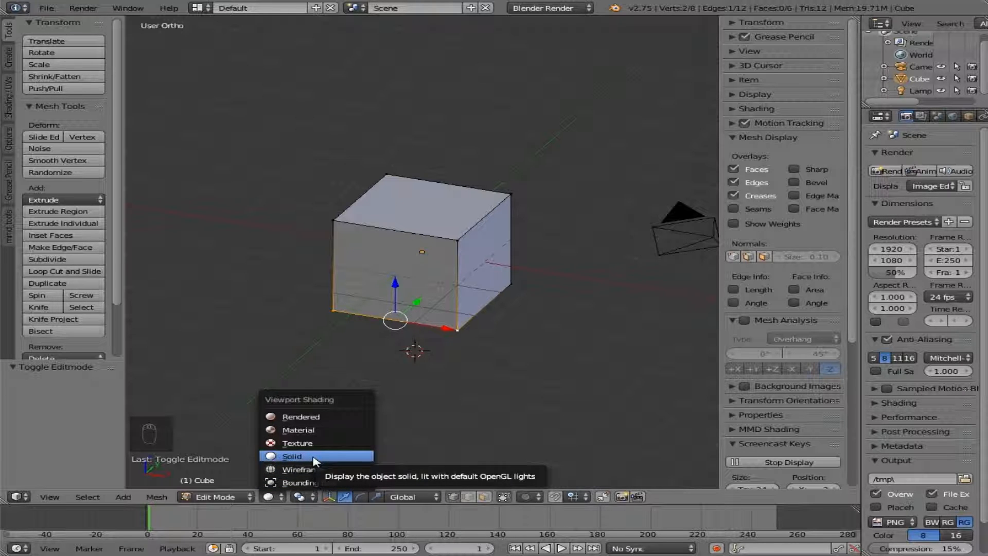
left_click(314, 470)
mouse_move(386, 348)
middle_mouse_down()
mouse_move(529, 347)
mouse_move(549, 309)
mouse_move(432, 305)
mouse_move(377, 346)
mouse_move(450, 362)
mouse_move(485, 356)
middle_mouse_up()
right_click(327, 283)
right_click(445, 255)
right_click(330, 201)
right_click(443, 171)
right_click(400, 248)
right_click(514, 219)
right_click(514, 303)
right_click(376, 336)
right_click(333, 288)
right_click(441, 270)
middle_click_drag(443, 316, 288, 338)
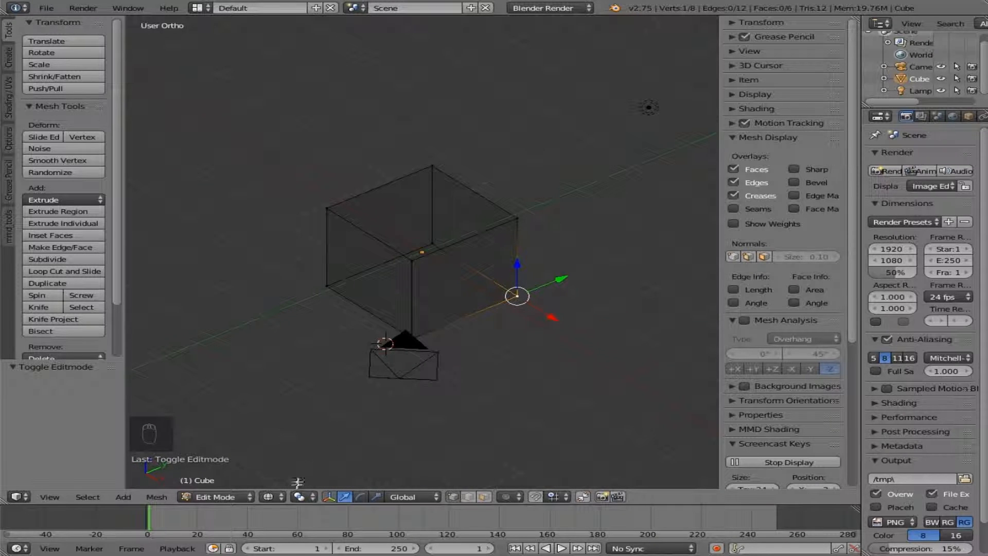
- Set the viewport to Solid shading and select the cube's lower left vertex
left_click(272, 497)
left_click(291, 457)
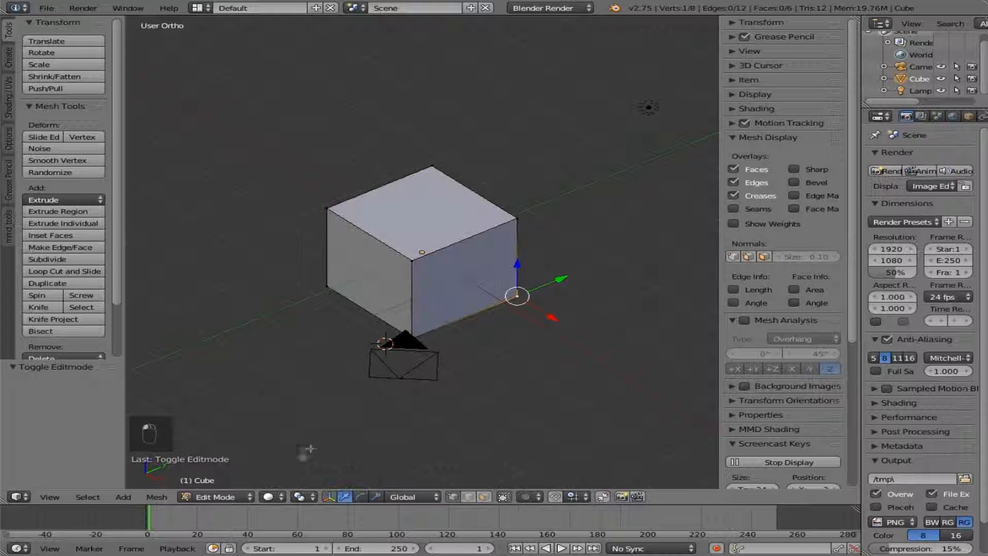
right_click(328, 285)
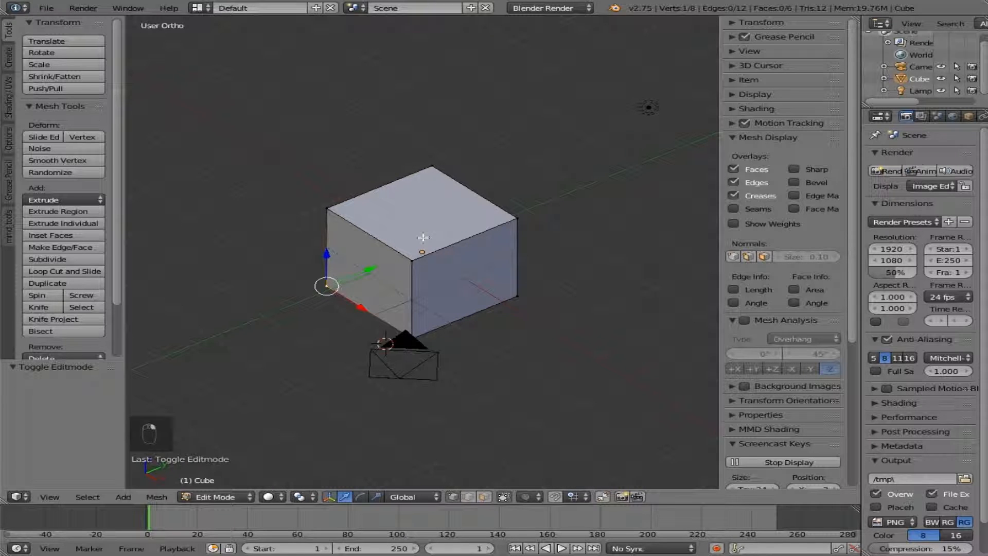
- Return the viewport to Wireframe shading and try to move the selected lower left vertex
left_click(282, 497)
left_click(300, 468)
key("g")
right_click(326, 359)
middle_click_drag(325, 358, 354, 333)
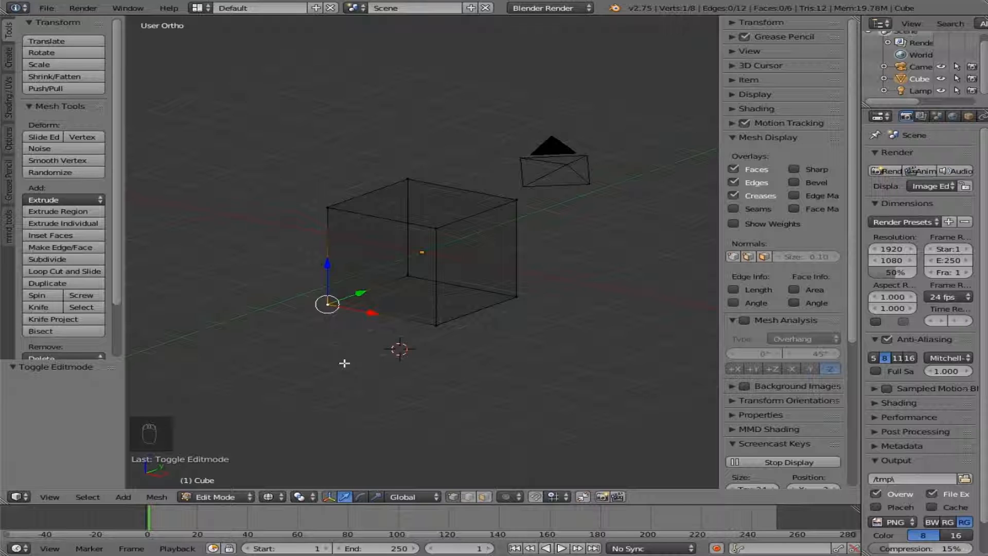
- Toggle the viewport repeatedly between Wireframe and Solid shading, ending in Wireframe
key("z")
key("z")
key("z")
key("z")
key("z")
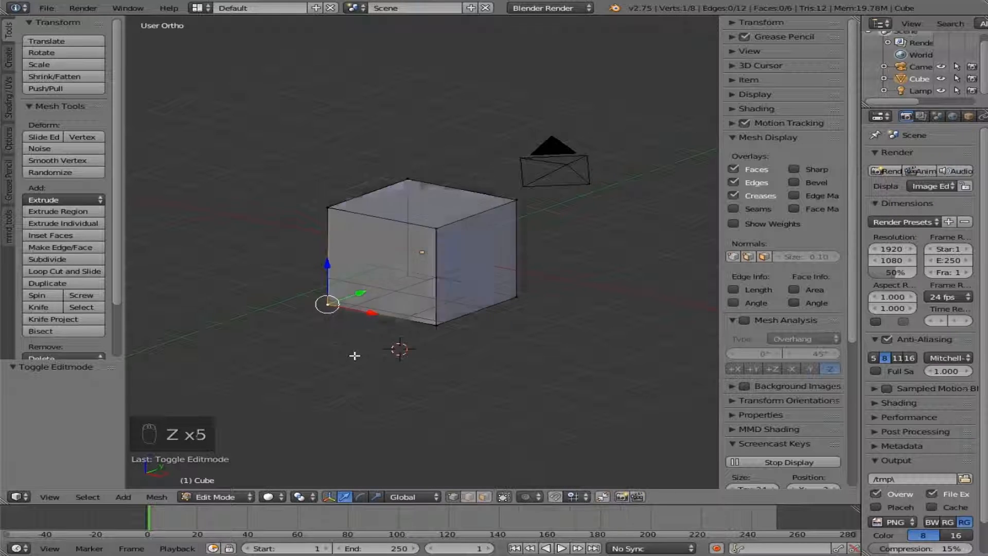
key("z")
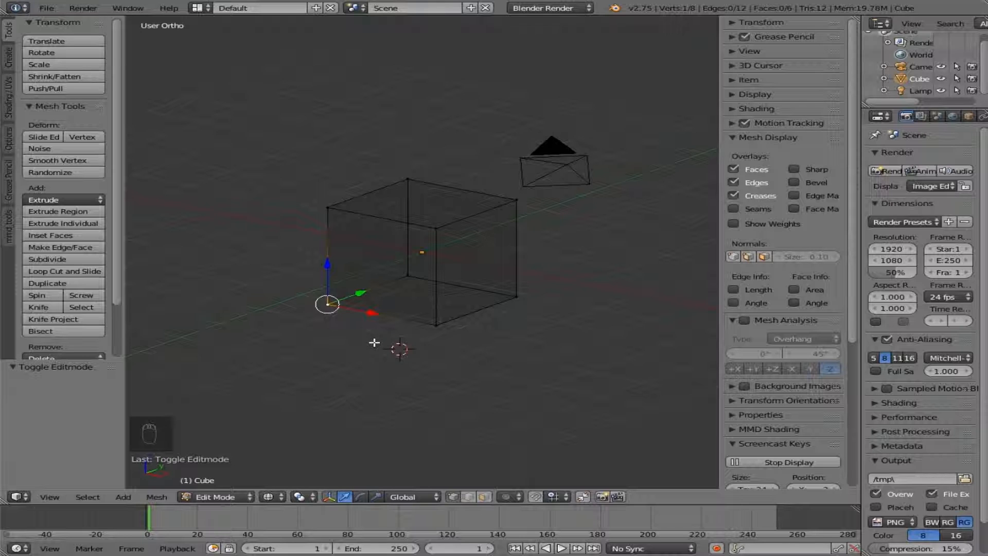
left_click(283, 497)
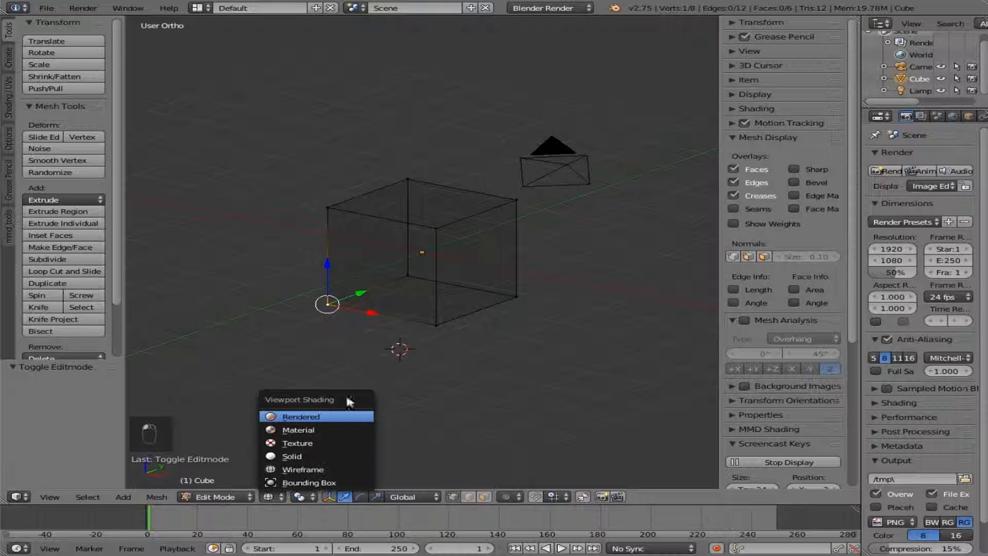
key("z")
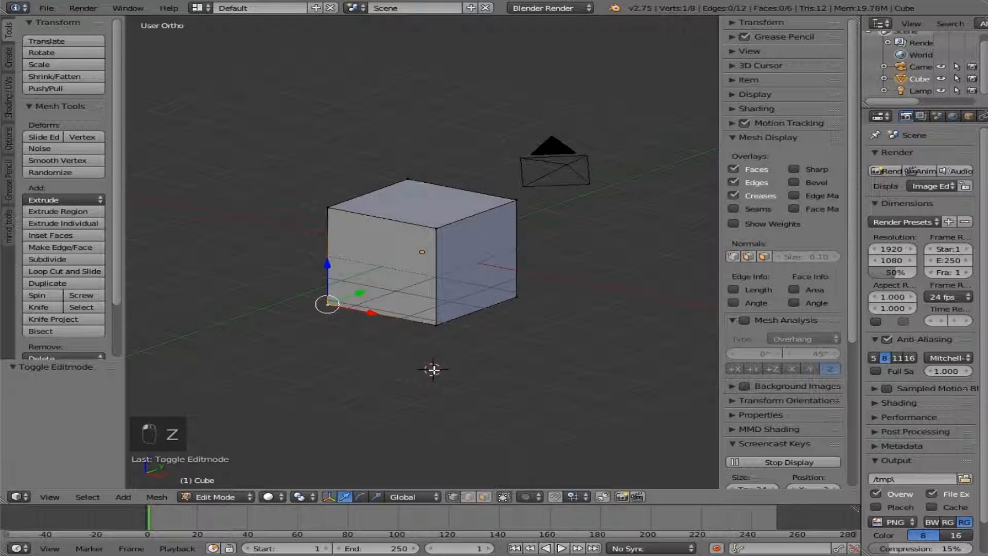
key("z")
key("z")
key("z")
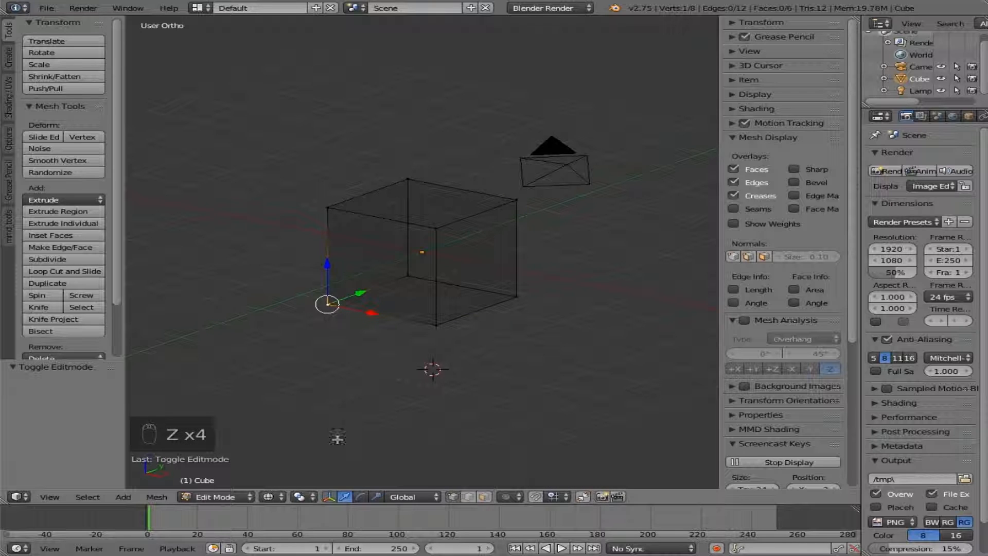
- Set the viewport to Texture shading and place the 3D cursor just below the cube
left_click(271, 497)
left_click(296, 443)
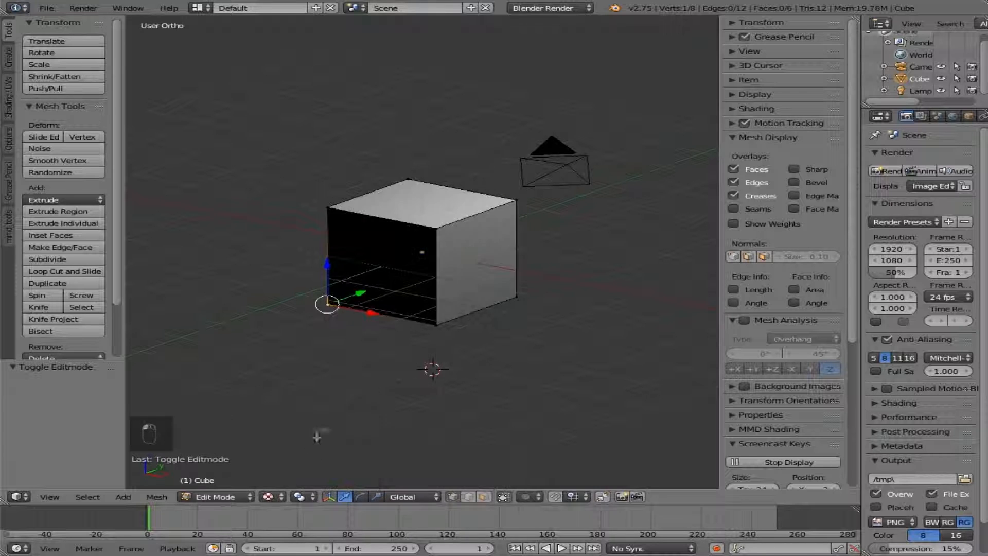
middle_click_drag(456, 373, 415, 415)
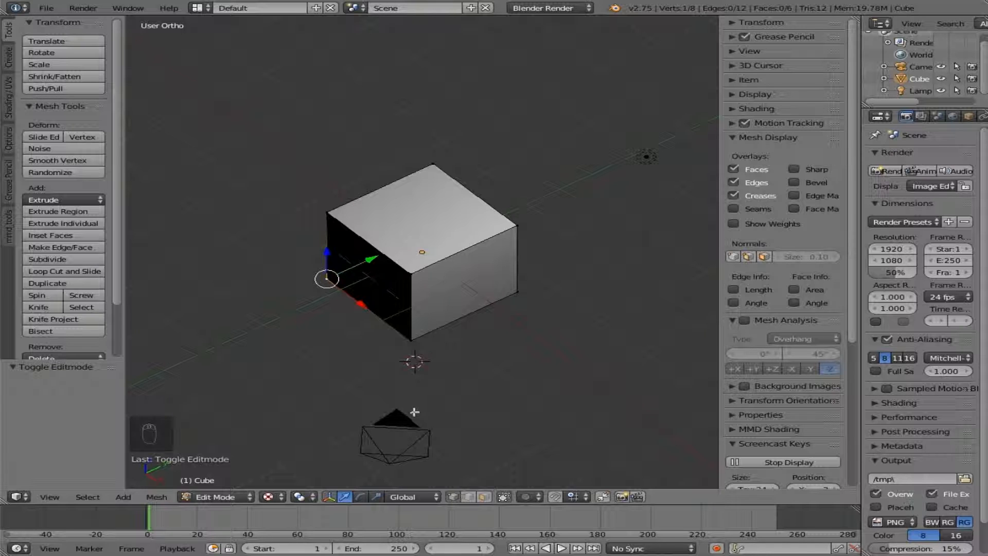
left_click(415, 368)
- Show the cube in front view and set the viewport to Solid shading
key("KP_1")
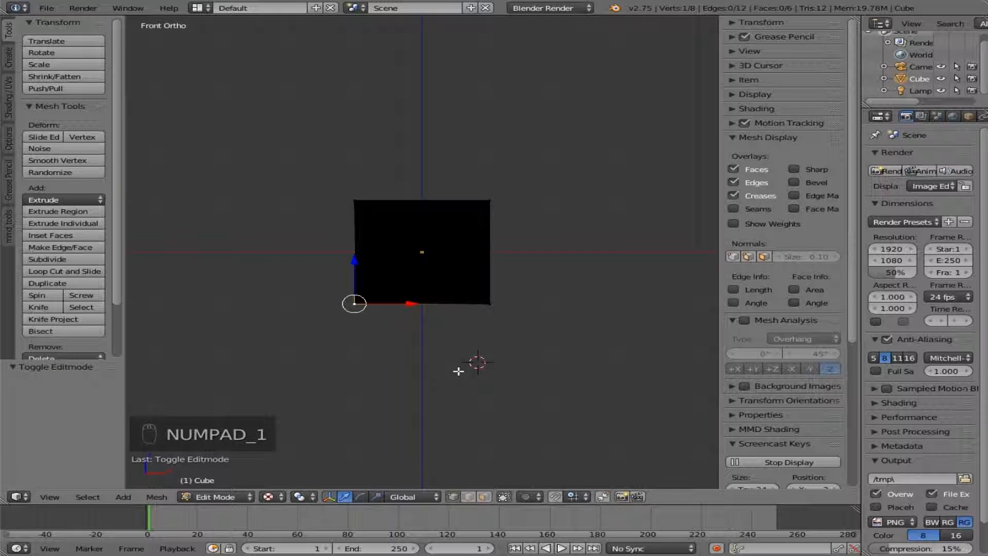
left_click(271, 497)
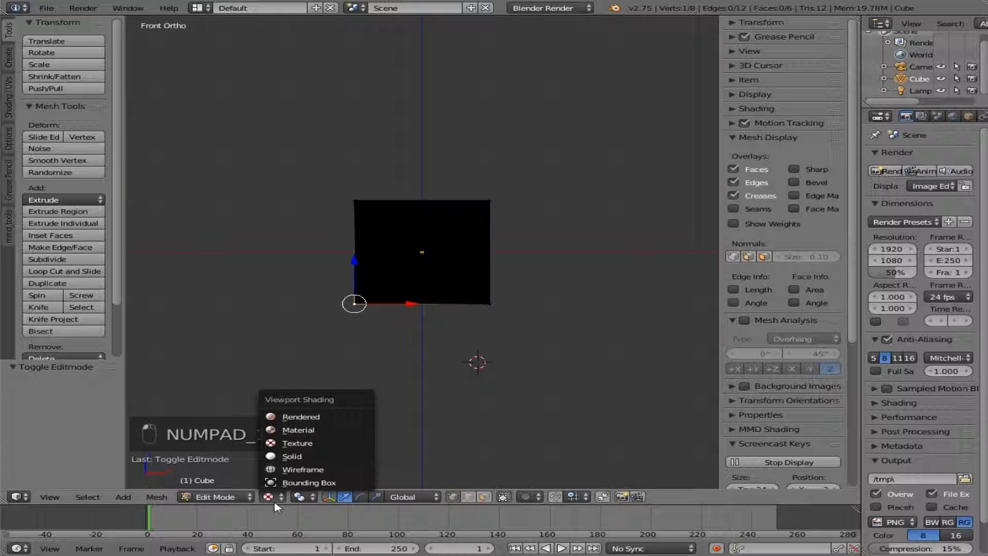
left_click(297, 456)
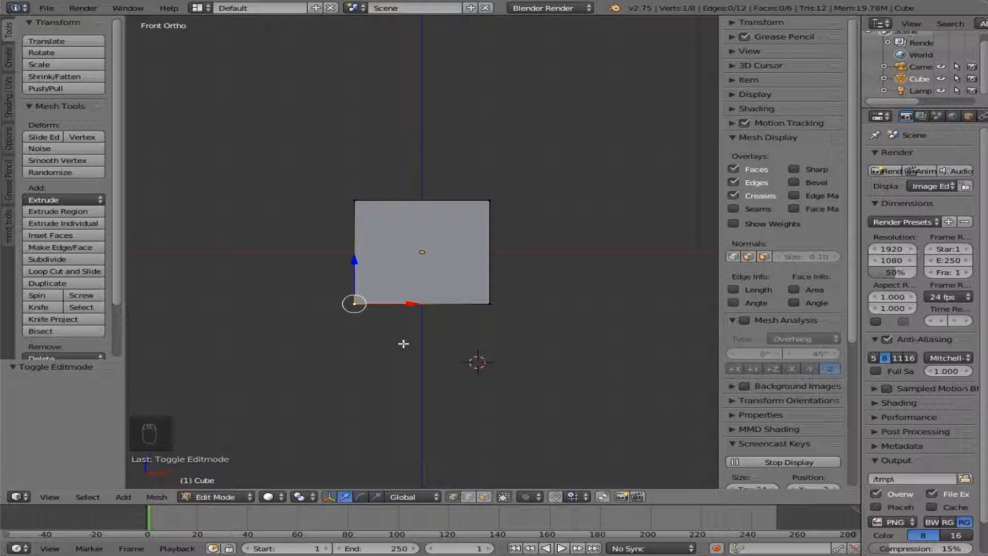
- Select all of the cube's geometry and bring up the deletion options
key("a")
key("a")
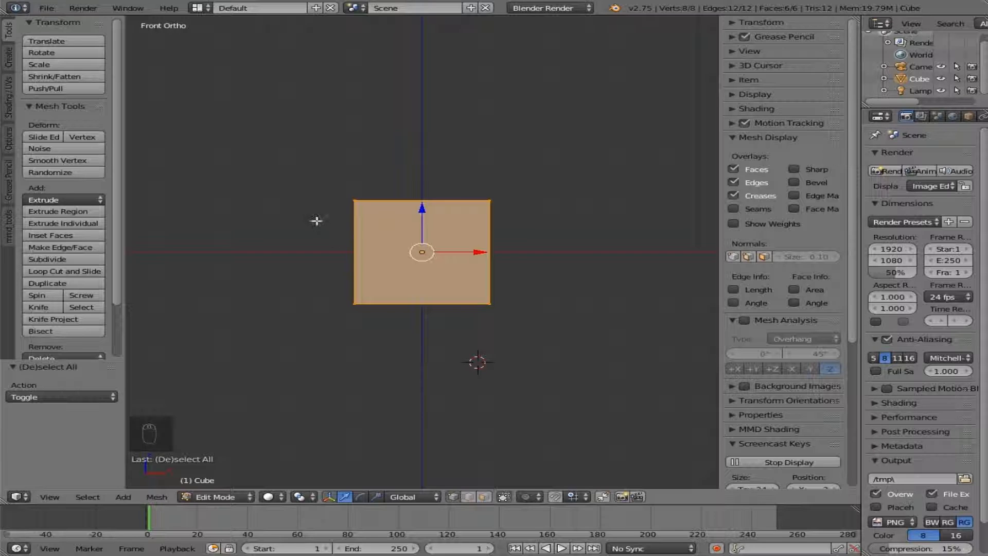
key("x")
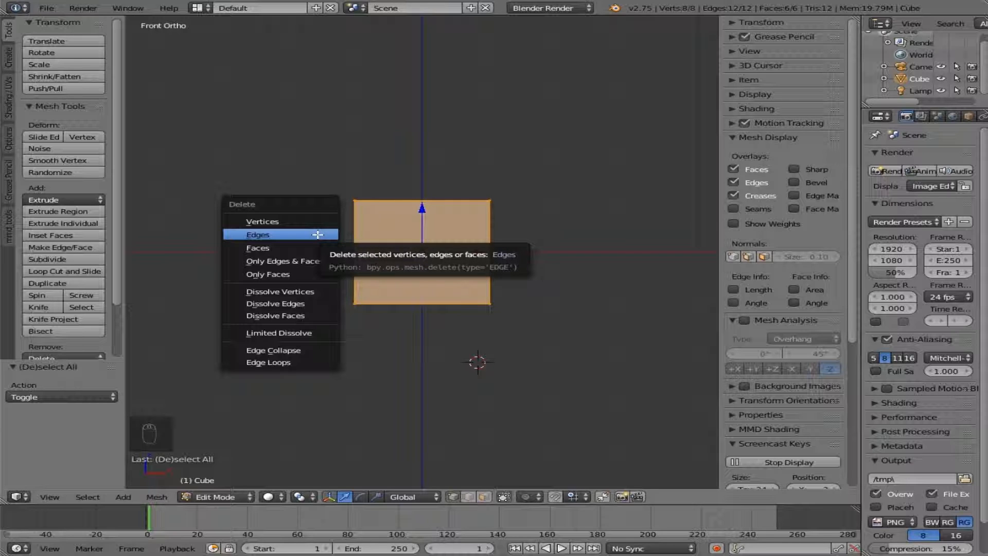
- Delete the cube's upper right front vertex using the Vertices option
right_click(489, 200)
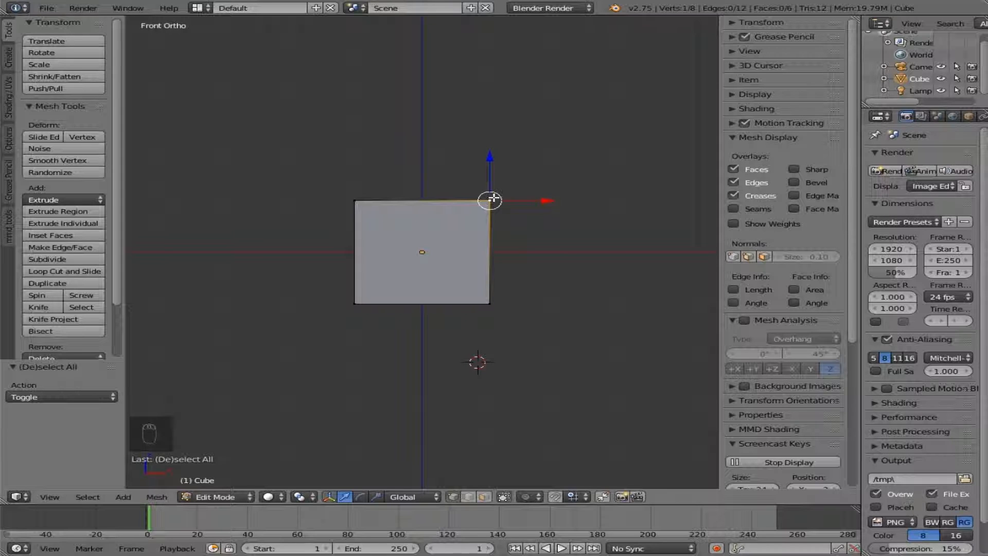
key("x")
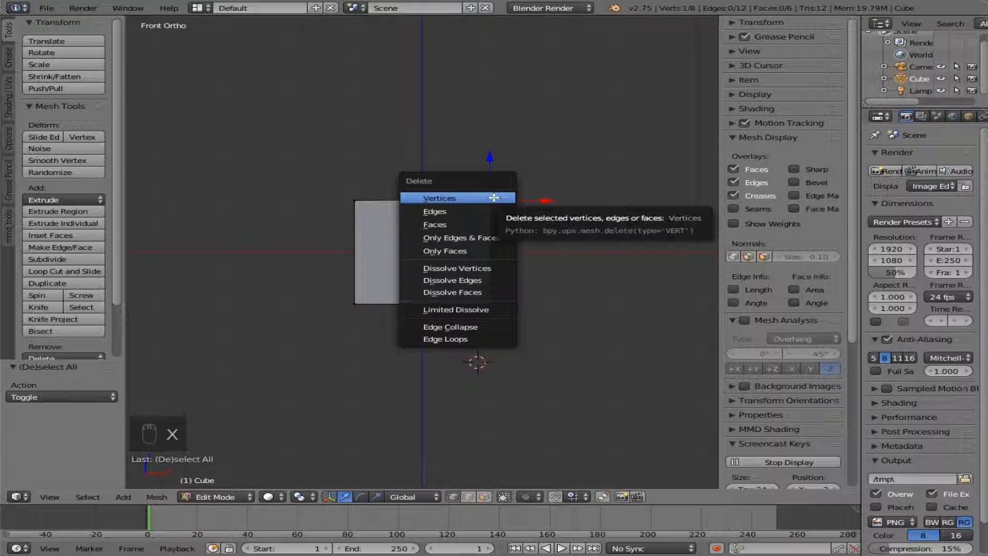
left_click(493, 197)
middle_click_drag(484, 229, 416, 242)
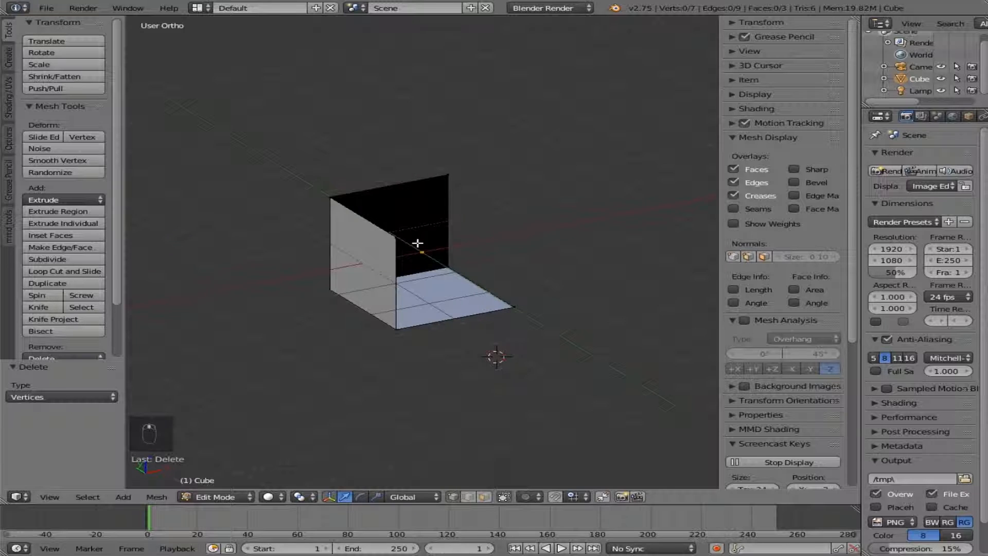
- Select all the remaining geometry of the cube and delete its vertices
key("a")
key("x")
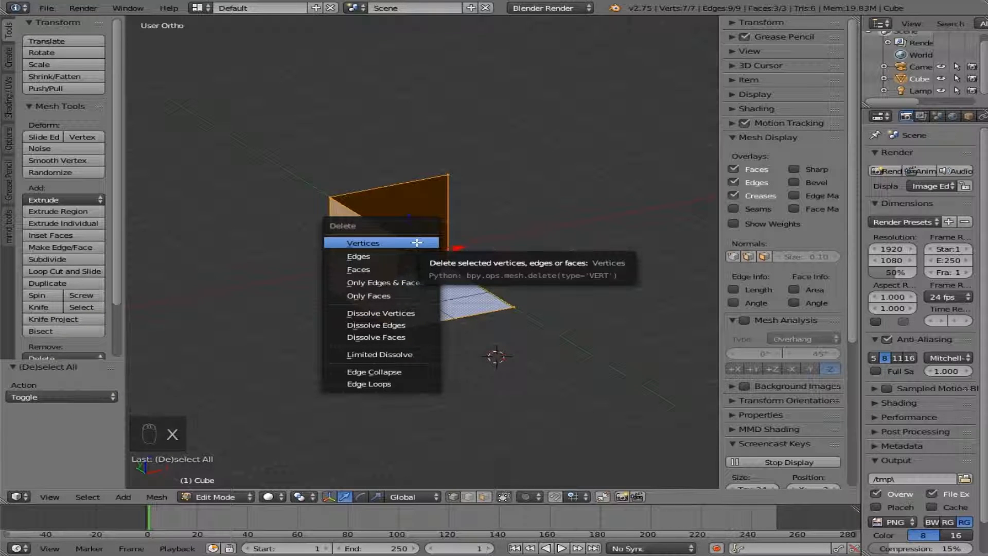
left_click(417, 242)
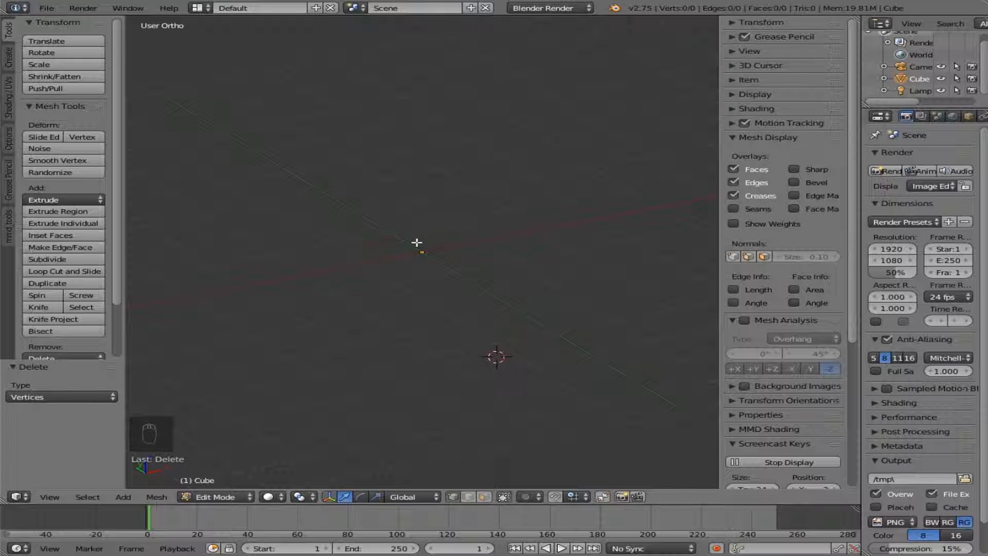
middle_click_drag(417, 242, 365, 240)
- Collapse the Mesh Display, Mesh Analysis and Screencast Keys sections, and hide and restore the properties sidebar
left_click(733, 138)
left_click(732, 152)
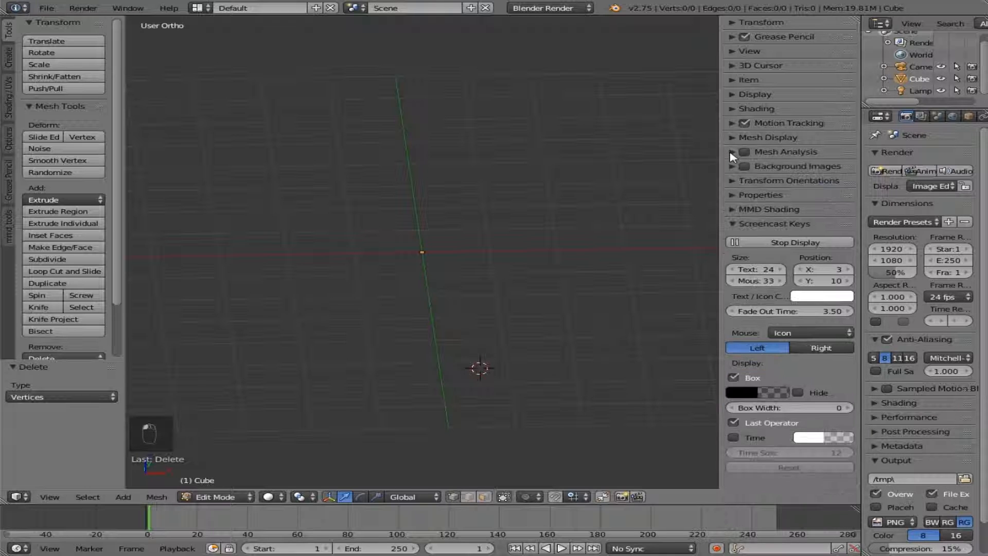
left_click(731, 225)
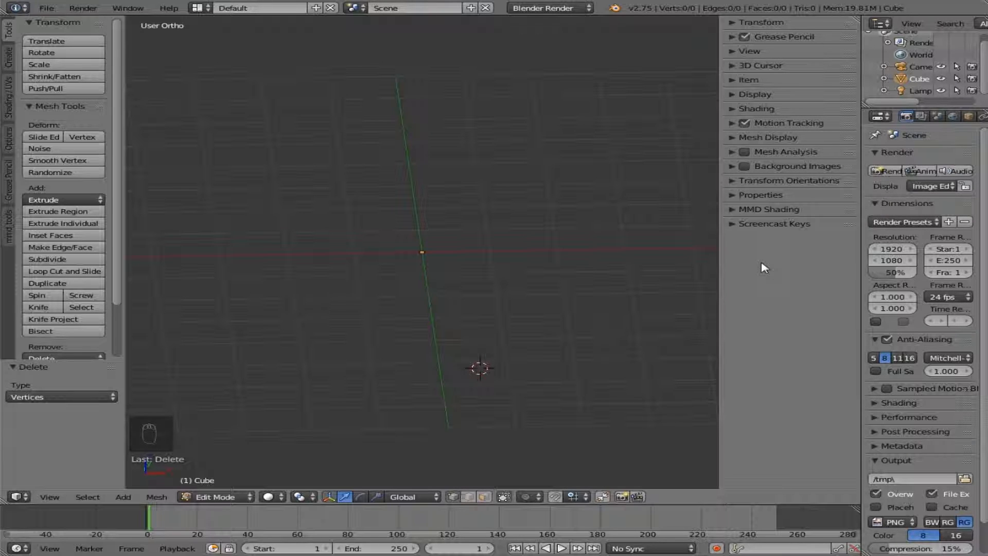
left_click_drag(720, 287, 889, 291)
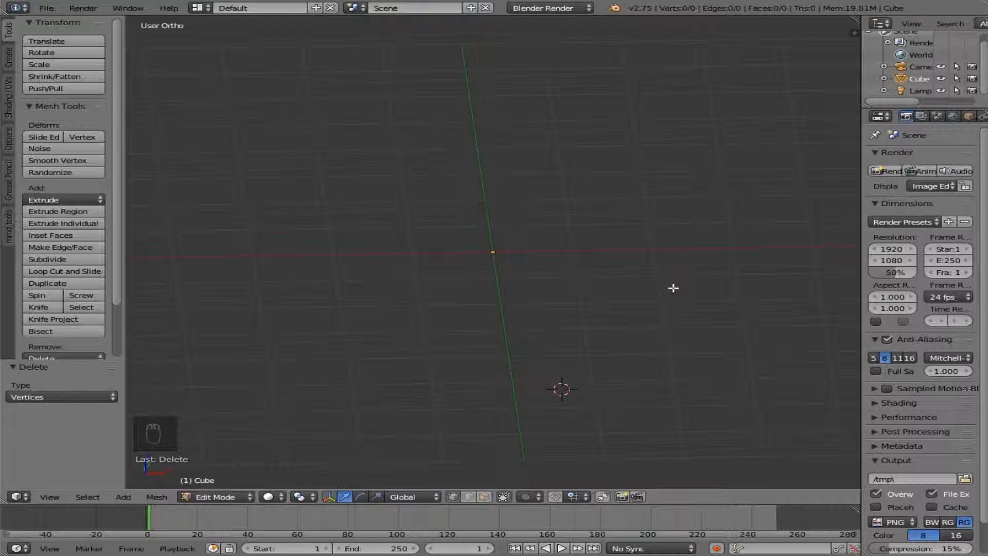
key("n")
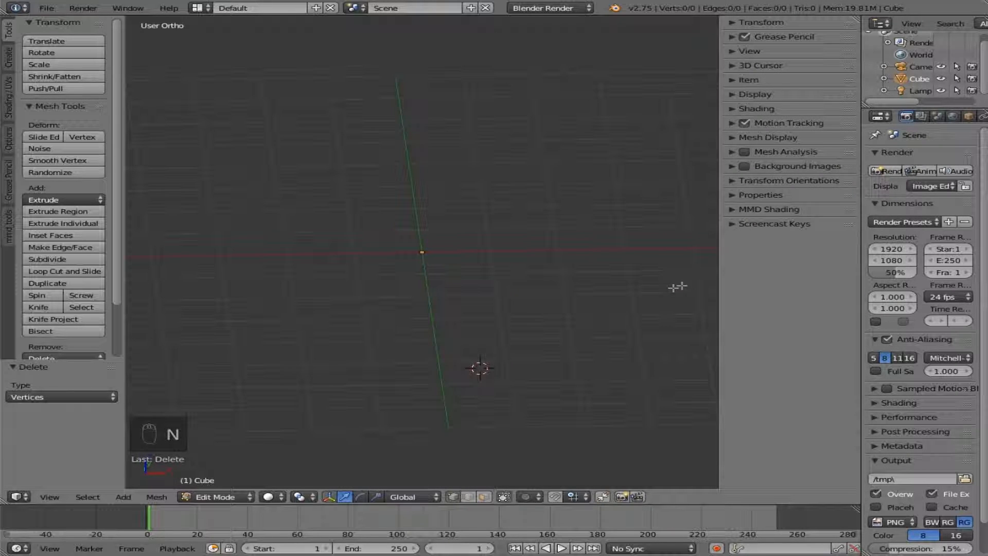
- Enable Background Images and load Reference.png as a new background image for all views
left_click(745, 169)
left_click(732, 168)
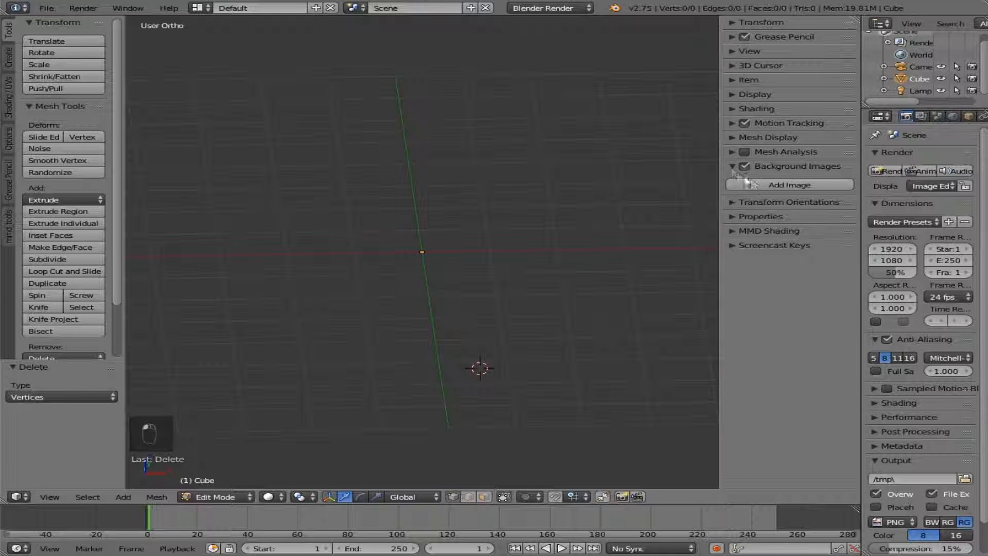
left_click(779, 186)
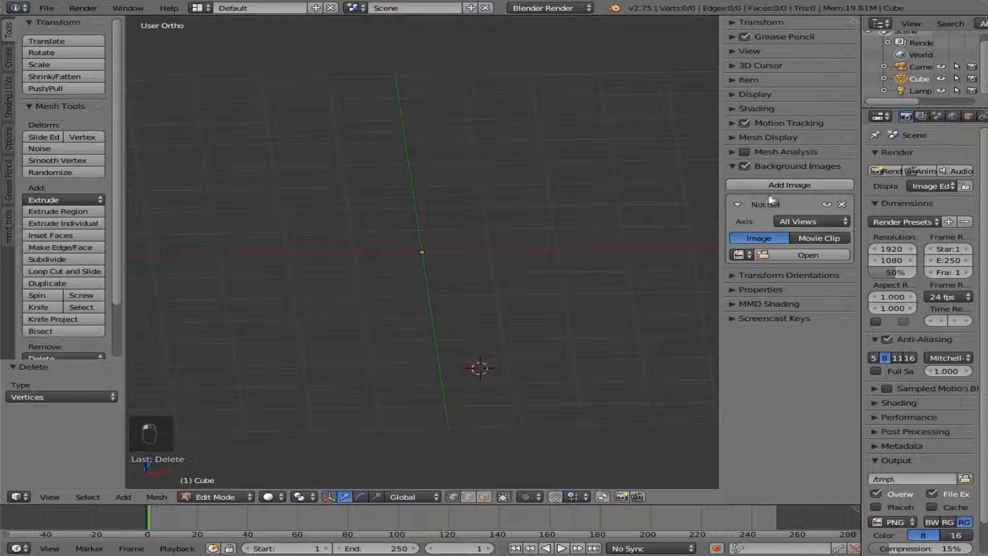
left_click(805, 255)
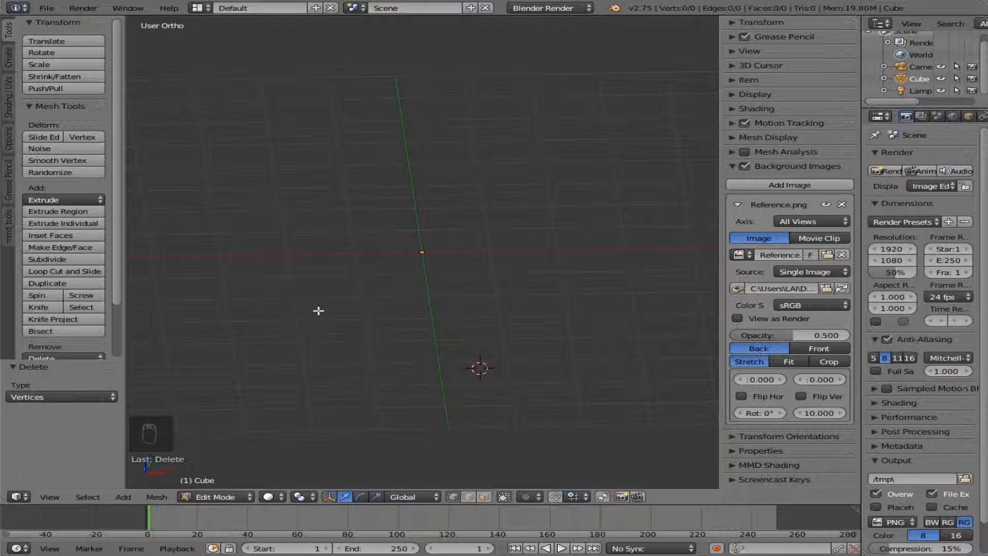
- Show the reference image in front view and examine the whole key-shaped sword artwork
middle_click_drag(317, 299, 357, 320)
key("KP_1")
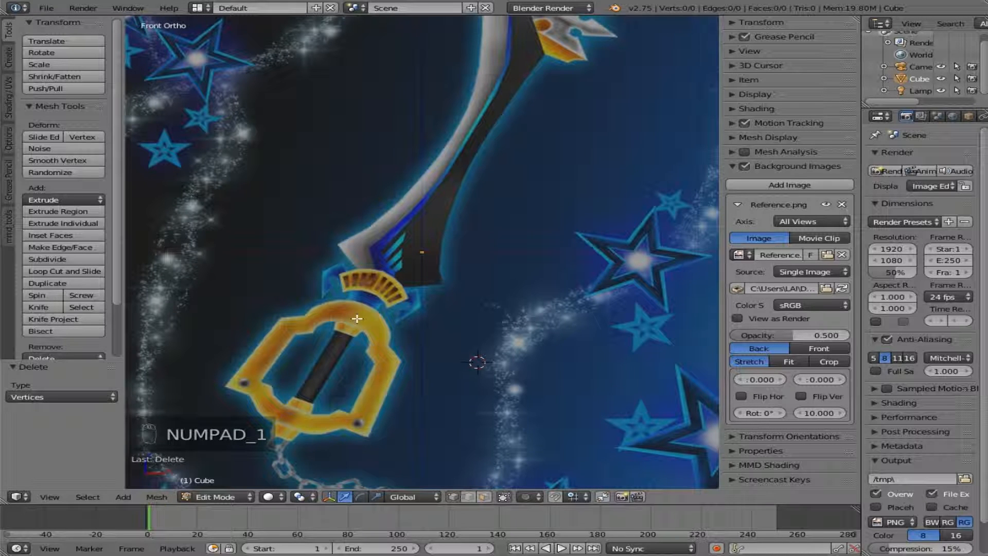
scroll(374, 251, "down", 2)
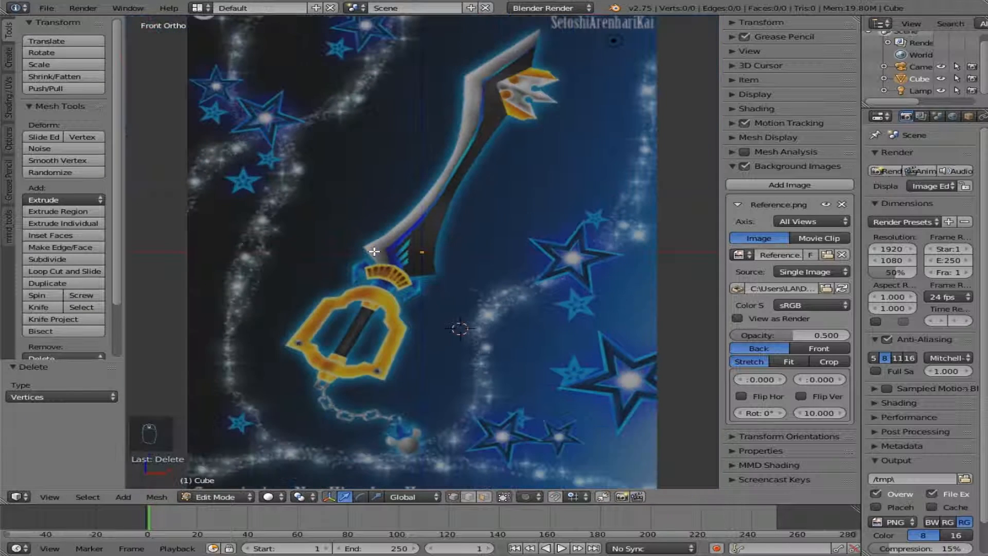
scroll(374, 252, "down", 1)
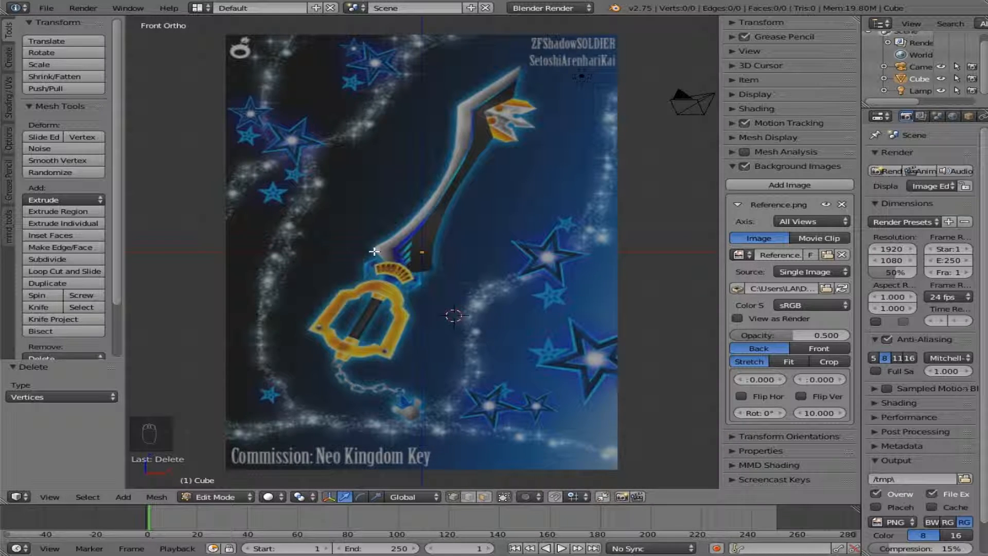
scroll(374, 251, "up", 2)
scroll(374, 252, "down", 2)
scroll(476, 264, "up", 2)
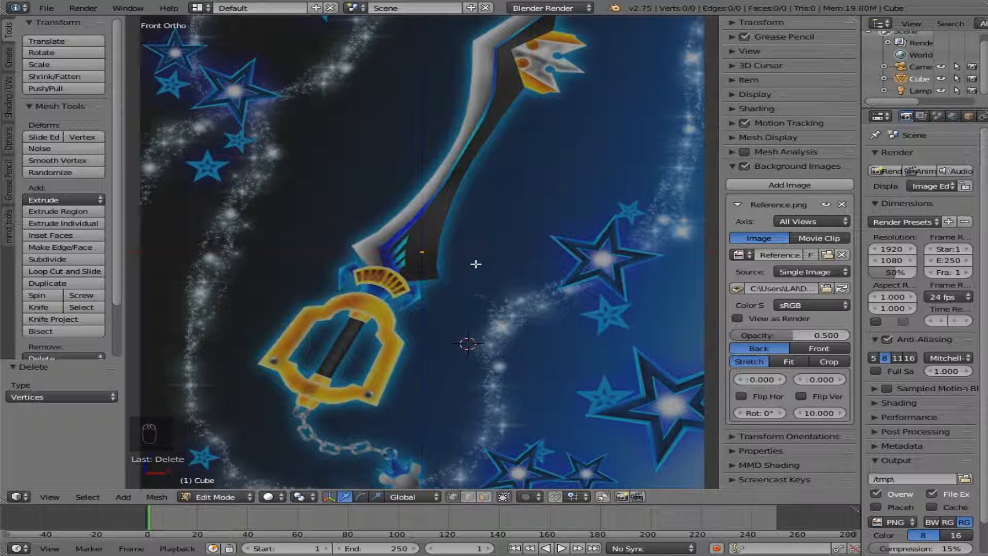
scroll(431, 289, "down", 2)
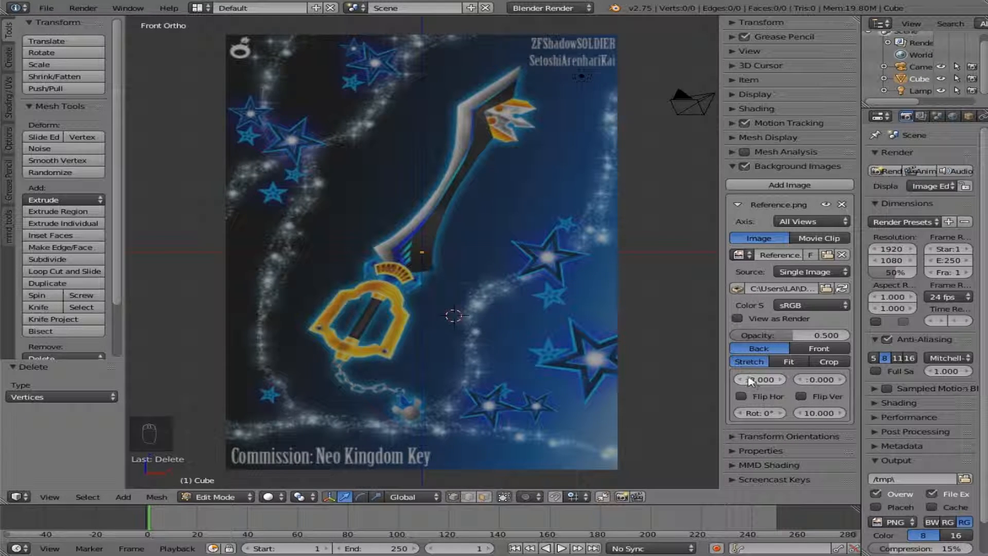
- Set the reference image's horizontal offset to 0.400 and its size to 9.800
left_click_drag(759, 384, 821, 379)
mouse_move(820, 413)
left_mouse_down()
mouse_move(777, 413)
mouse_move(822, 411)
left_mouse_up()
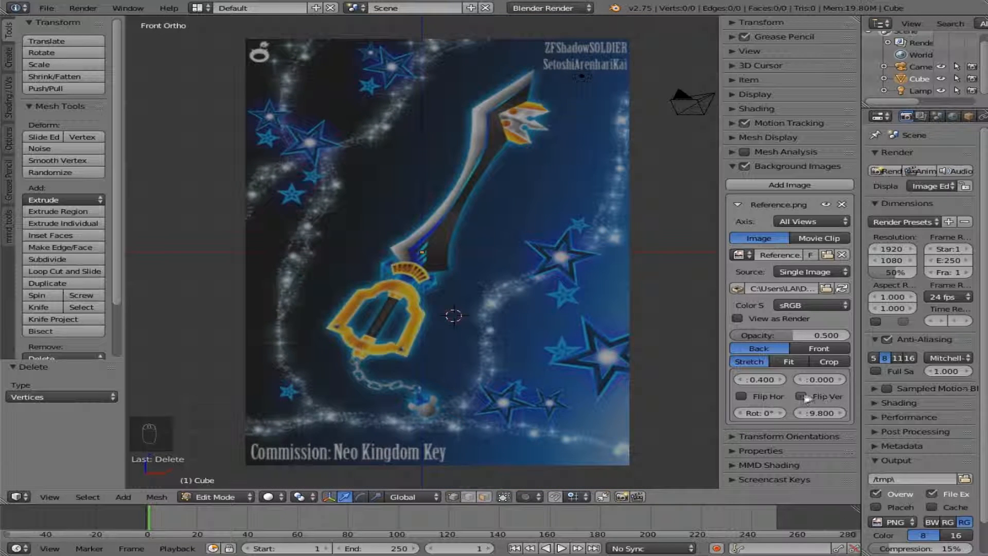
- Try flipping the reference image vertically and horizontally, switching each flip back off
left_click(800, 397)
left_click(801, 396)
left_click(741, 396)
left_click(741, 397)
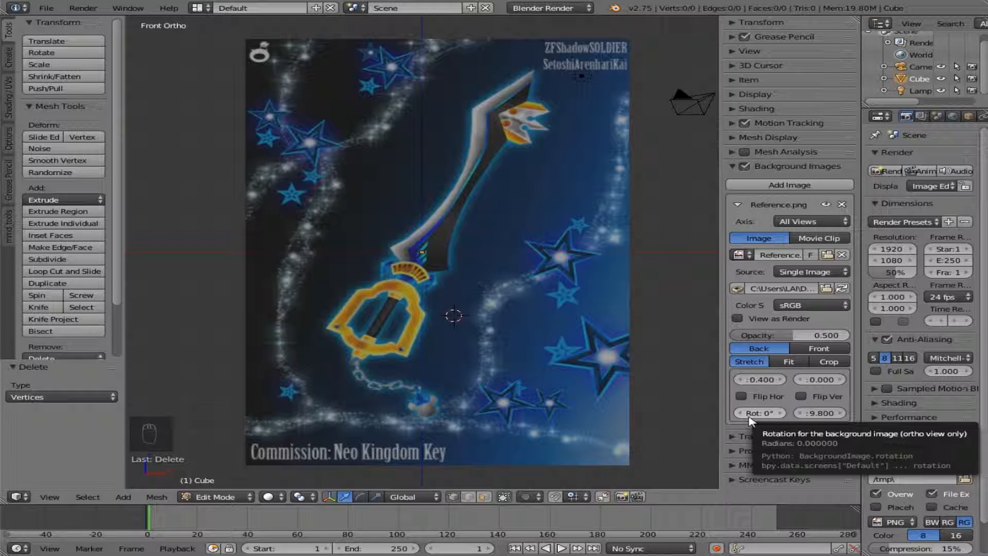
- Rotate the reference image to -25° so the keyblade stands upright in the front view
left_click_drag(749, 415, 736, 415)
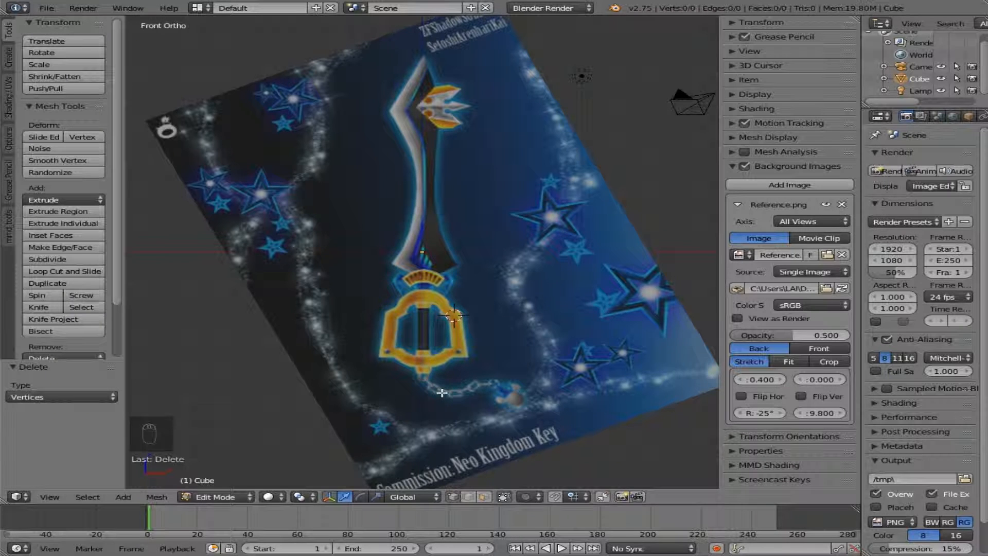
scroll(442, 393, "up", 4)
scroll(442, 392, "down", 1)
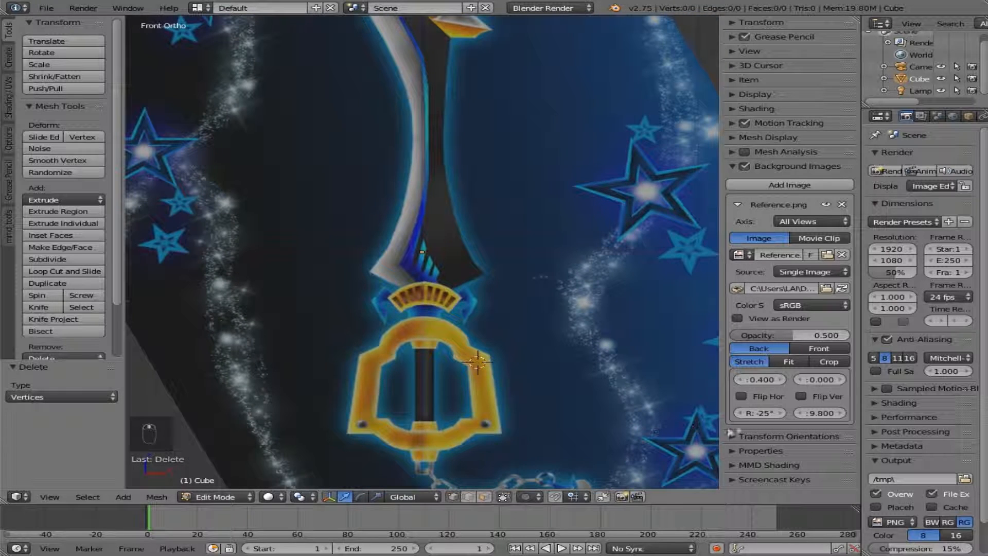
left_click(759, 413)
- Examine the keyblade's handle, guard, lower blade and chain up close in the front view
scroll(390, 394, "up", 2)
scroll(390, 395, "up", 2)
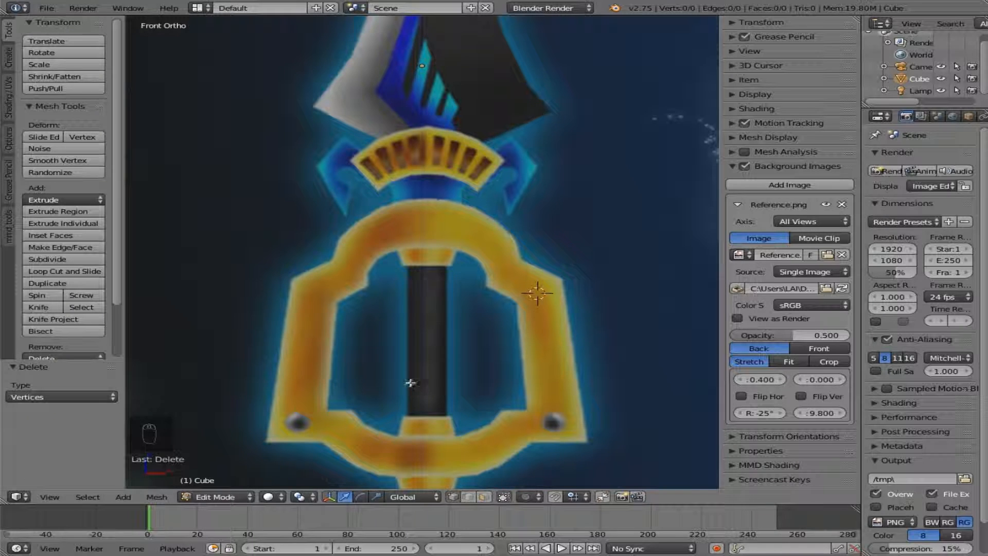
scroll(423, 336, "down", 2)
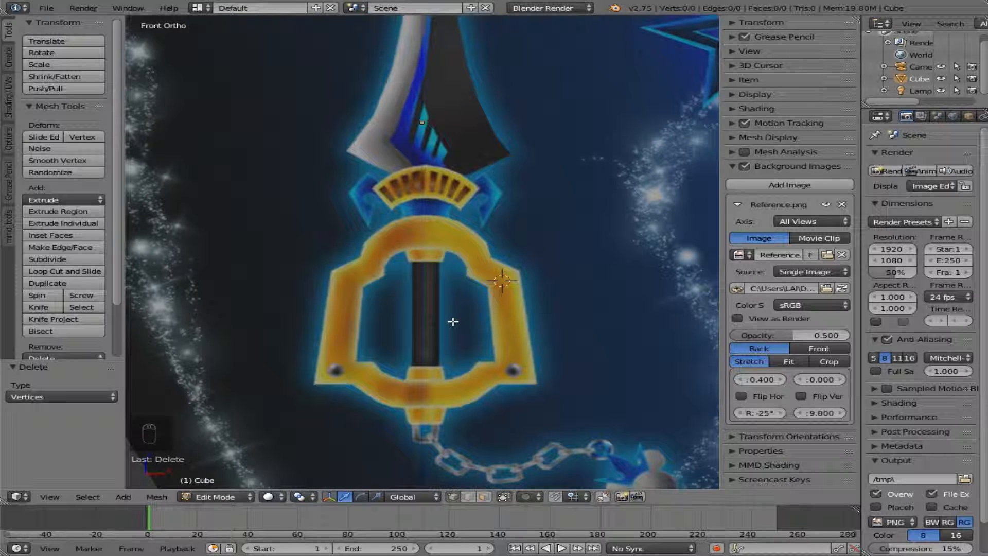
scroll(453, 321, "up", 2)
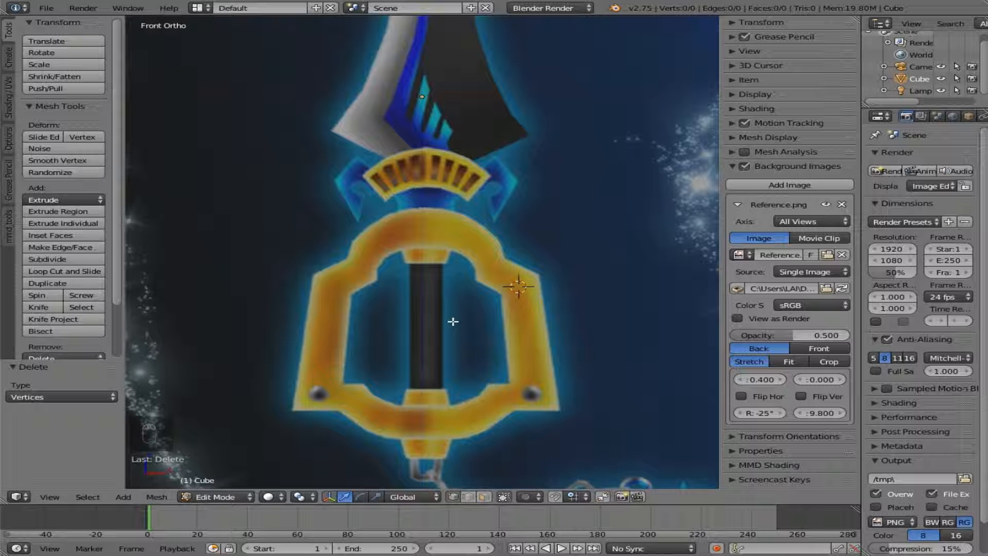
scroll(452, 321, "up", 4, "shift")
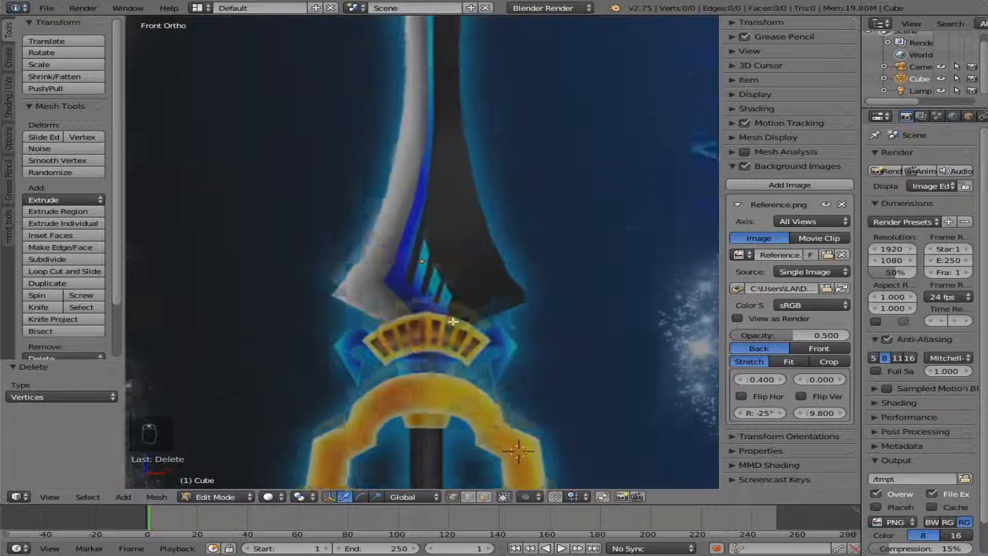
scroll(452, 321, "down", 6, "shift")
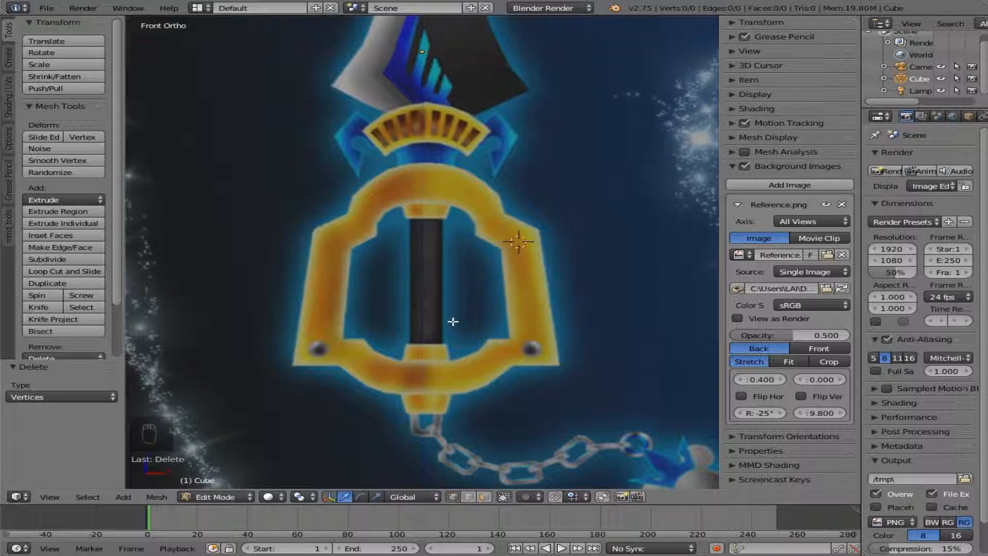
scroll(453, 321, "down", 7, "ctrl")
scroll(453, 321, "up", 10, "ctrl")
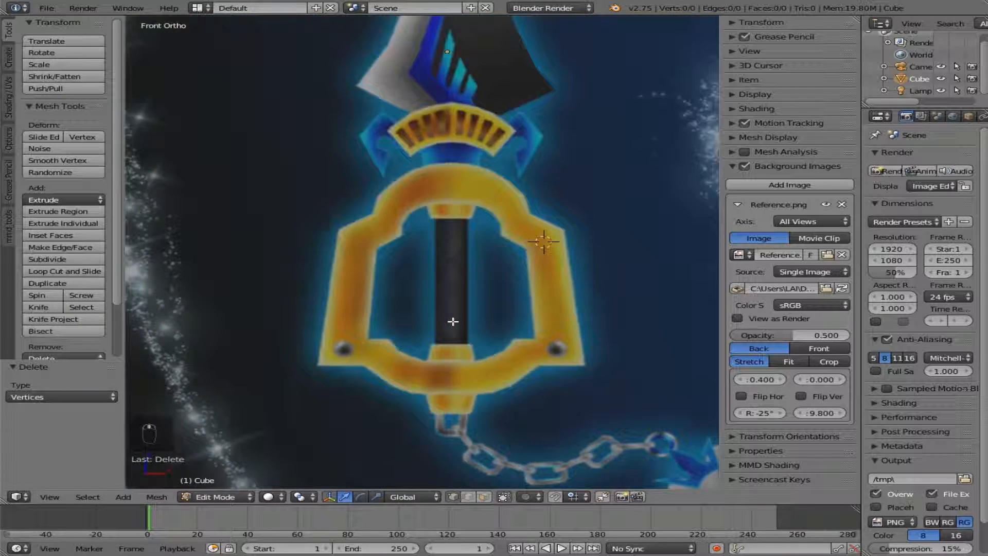
scroll(453, 321, "up", 5, "shift")
scroll(453, 321, "up", 4)
scroll(452, 321, "down", 10, "shift")
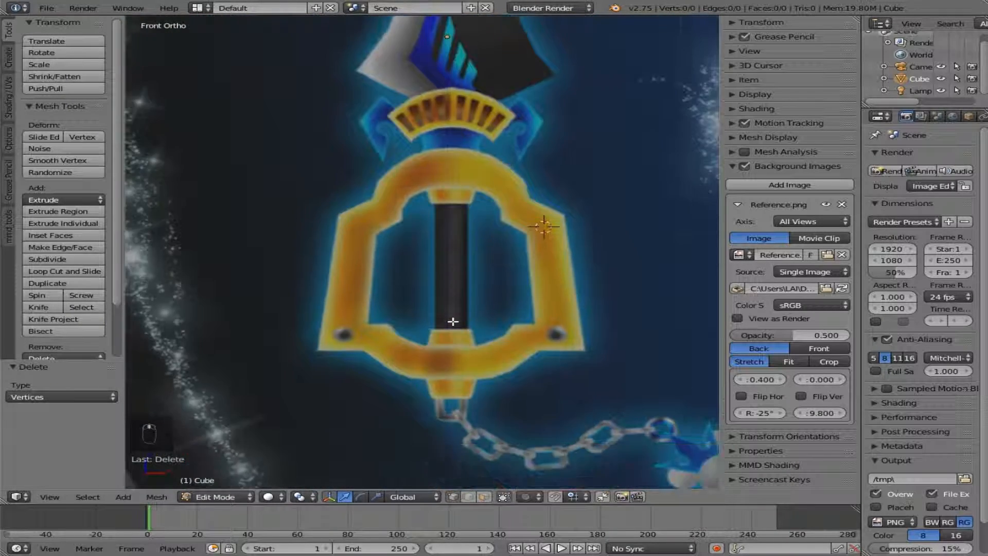
scroll(453, 321, "down", 4, "ctrl")
scroll(452, 321, "up", 3, "ctrl")
scroll(453, 321, "up", 1, "ctrl")
scroll(490, 322, "up", 1)
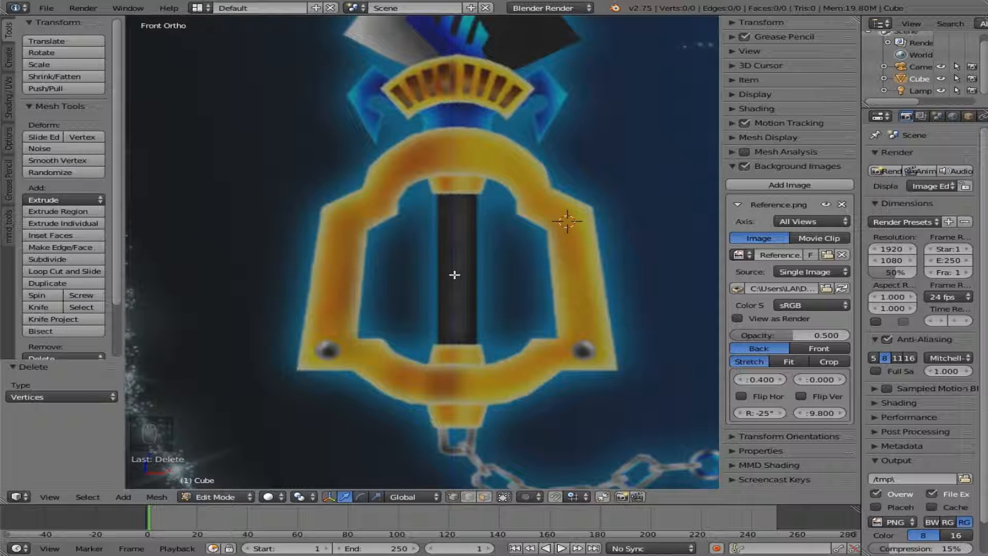
- Refine the reference image's horizontal offset to 0.357 to centre the keyblade's grip on the vertical axis
mouse_move(759, 379)
left_mouse_down()
mouse_move(690, 379)
mouse_move(748, 379)
left_mouse_up()
left_click(754, 379)
type("0.4")
type("35")
key("Return")
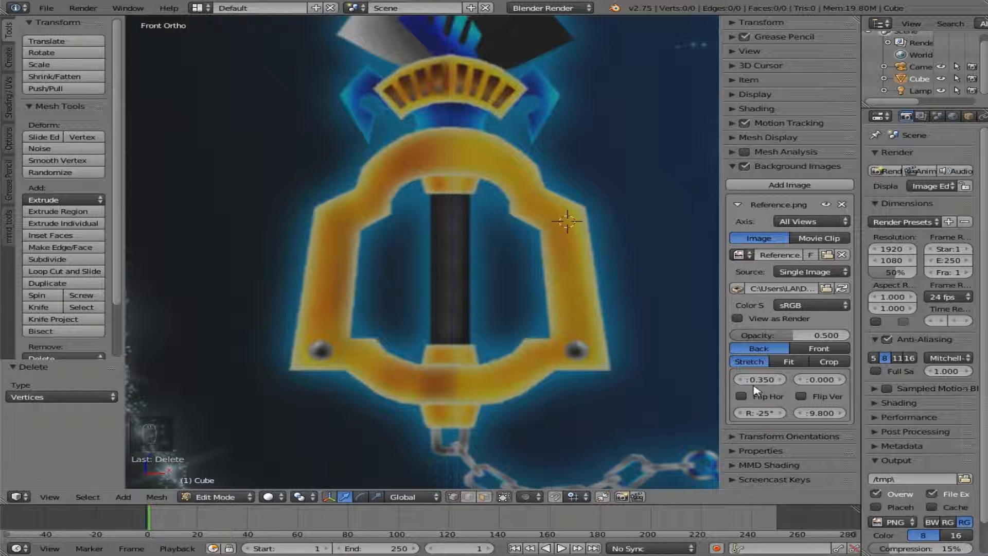
left_click(759, 380)
type("6")
key("Return")
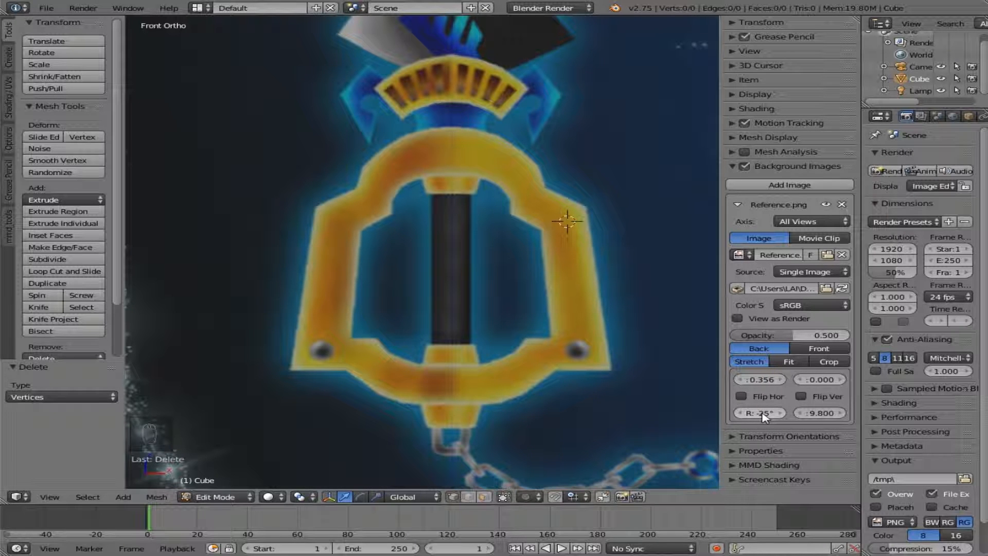
left_click(766, 380)
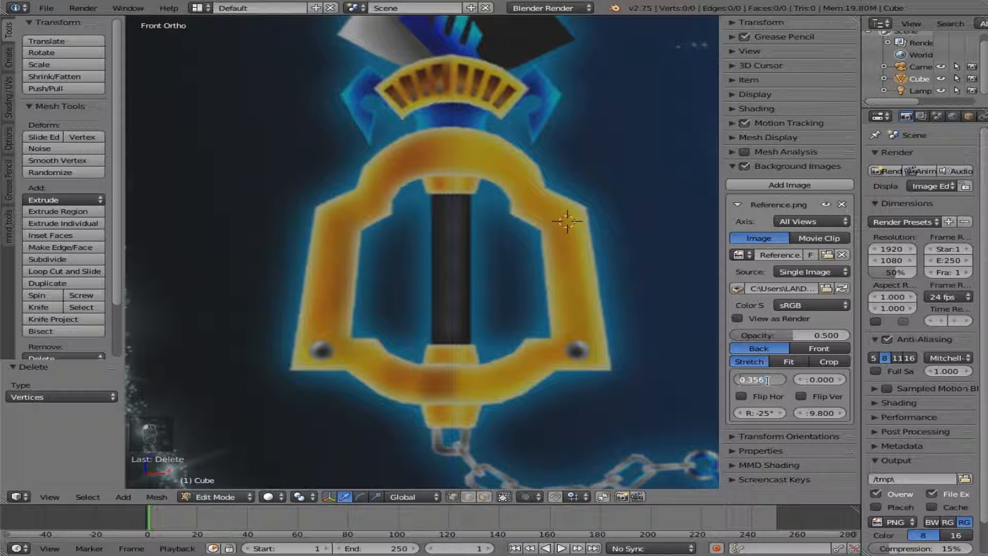
key("BackSpace")
type("7")
key("Return")
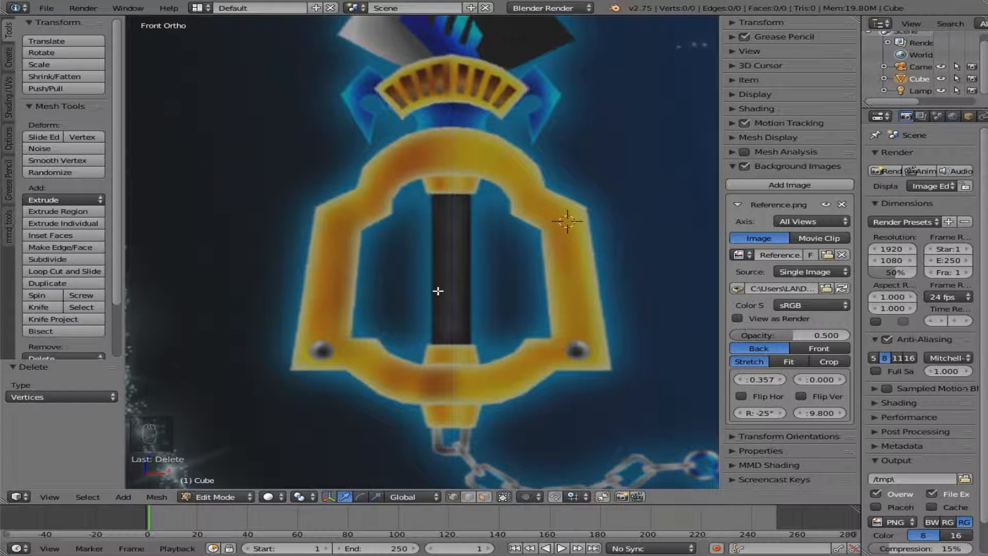
scroll(438, 291, "down", 6)
scroll(448, 286, "up", 7)
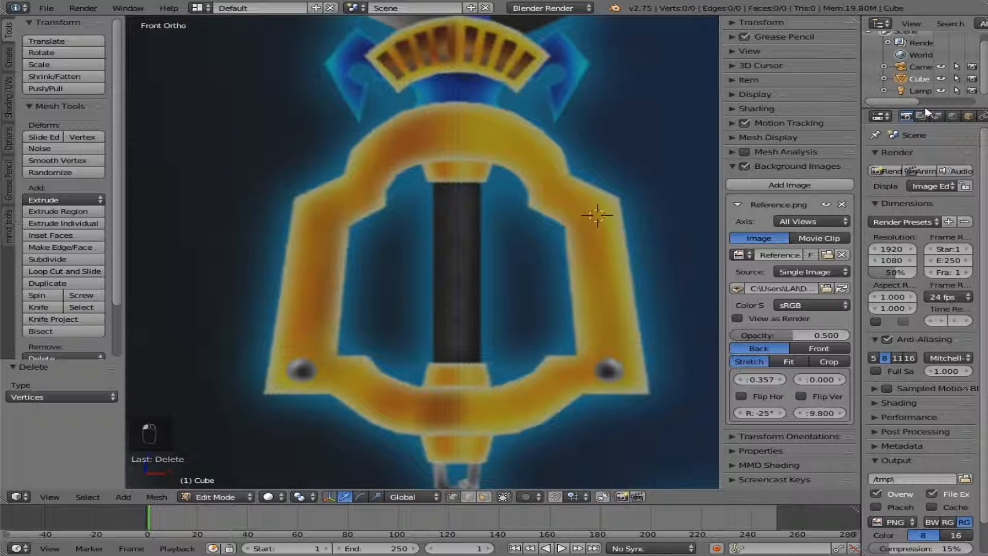
- Enlarge the Outliner area and place the 3D cursor inside the handle frame beside the grip
left_click_drag(929, 107, 929, 185)
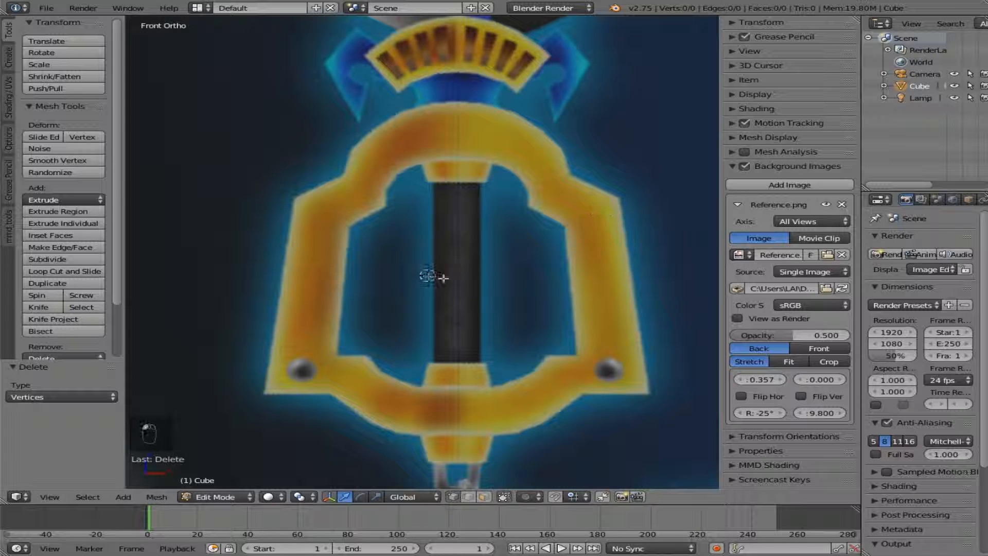
left_click(372, 289)
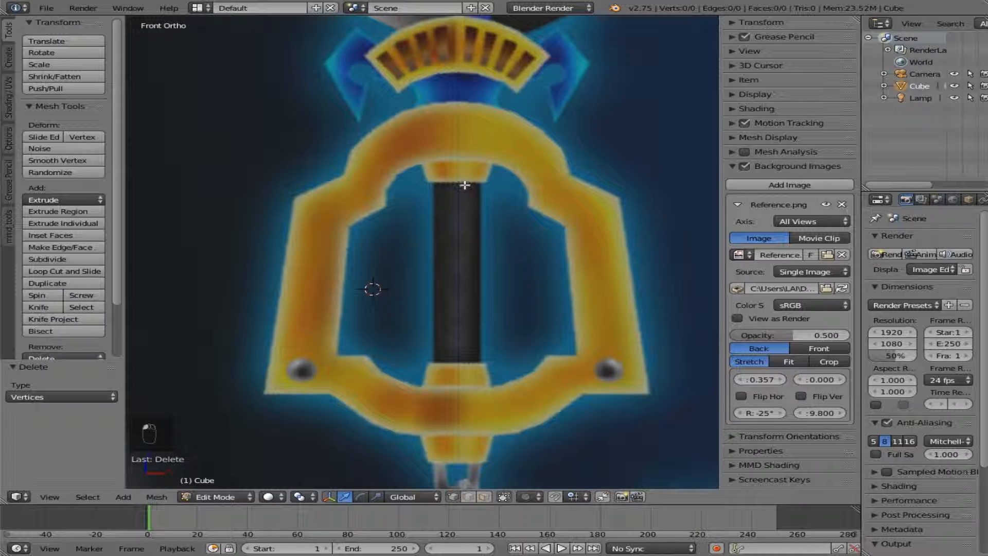
left_click(405, 281)
- Expand the 3D Cursor settings and set the cursor's X and Y location to 0
left_click(741, 94)
left_click(731, 95)
left_click(735, 95)
left_click(735, 95)
left_click(735, 79)
left_click(735, 79)
left_click(734, 67)
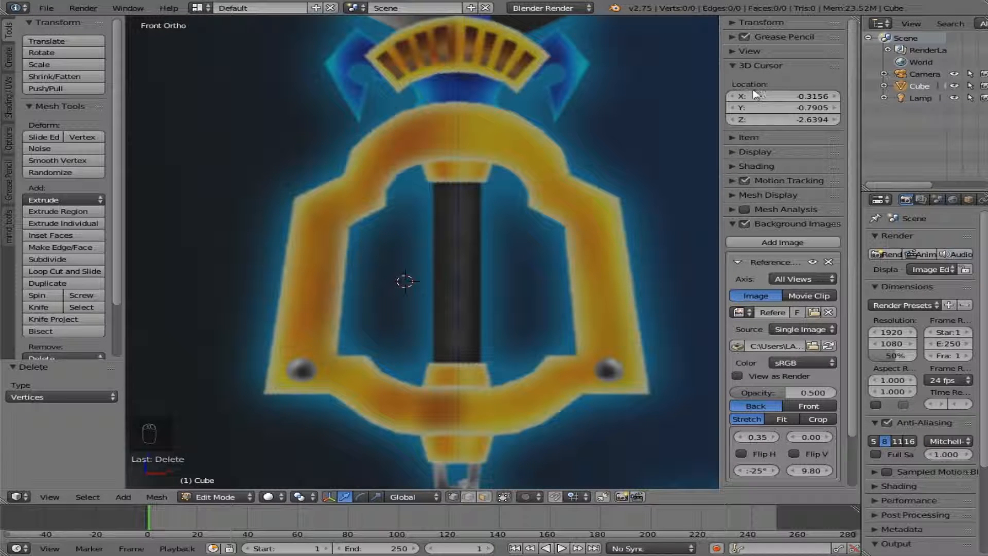
left_click(809, 99)
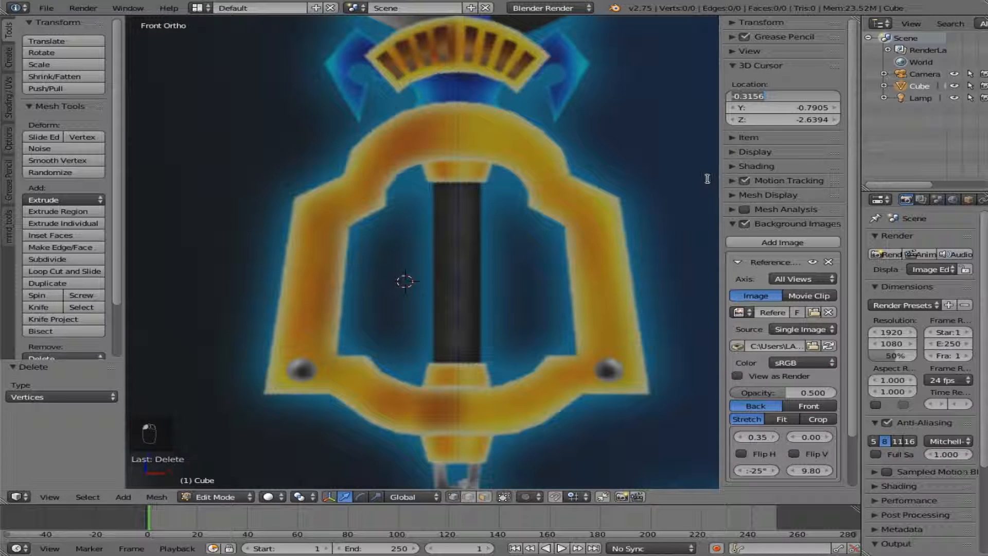
type("0")
key("Return")
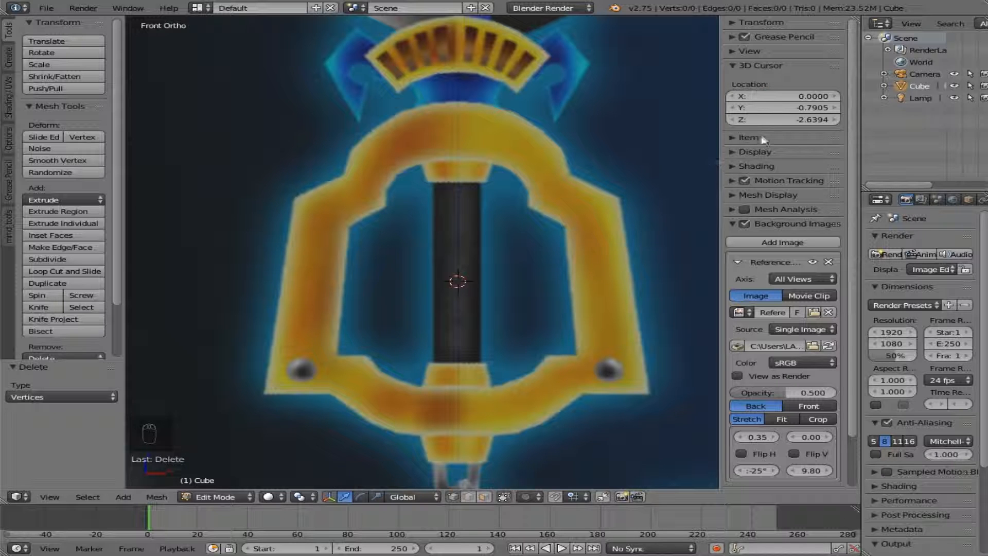
left_click(797, 108)
type("0")
key("Return")
- Add a cylinder mesh at the 3D cursor over the keyblade's grip
left_click(10, 57)
left_click(79, 113)
left_click_drag(478, 270, 479, 268)
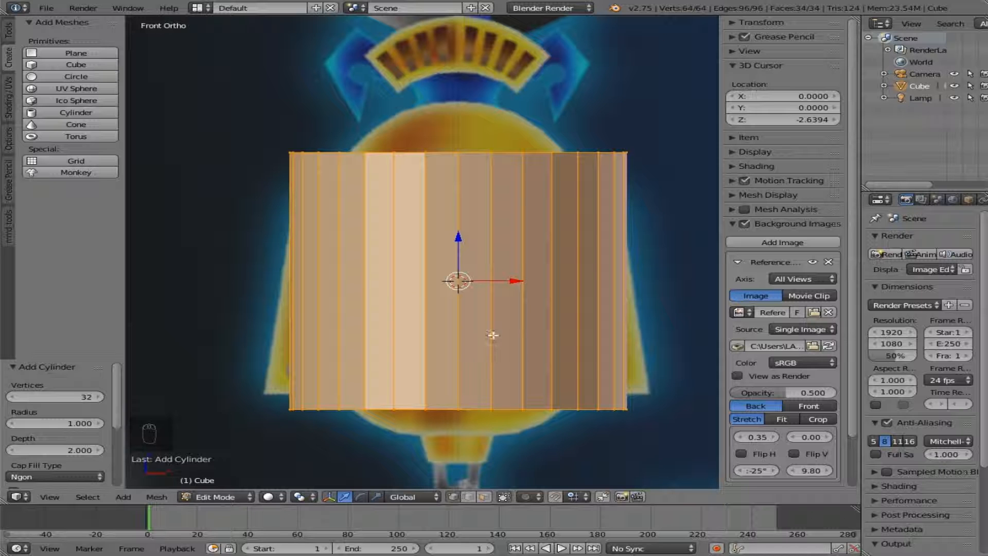
- Set the viewport shading to Wireframe and view the cylinder at an angle before returning to the front view
left_click(273, 496)
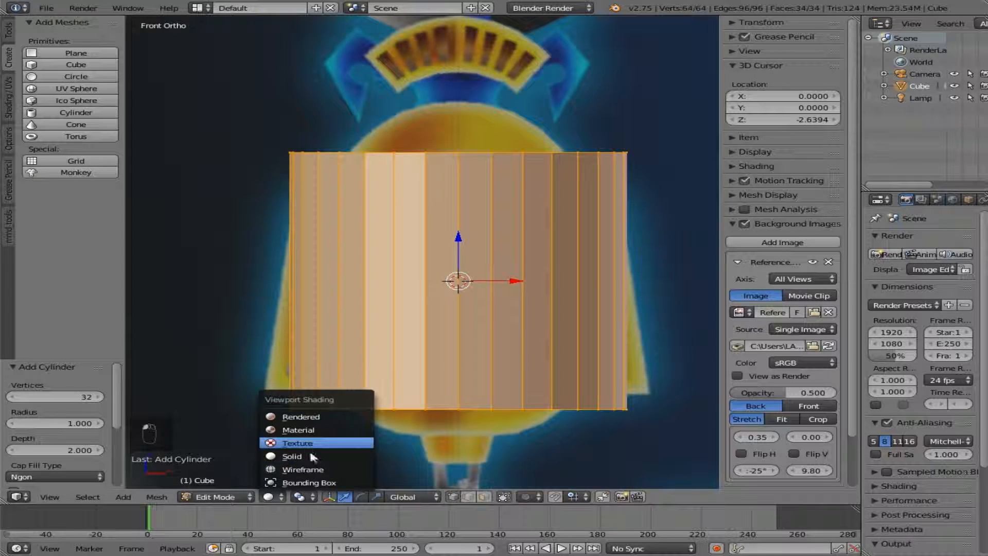
left_click(302, 469)
middle_click_drag(406, 278, 372, 292)
key("KP_1")
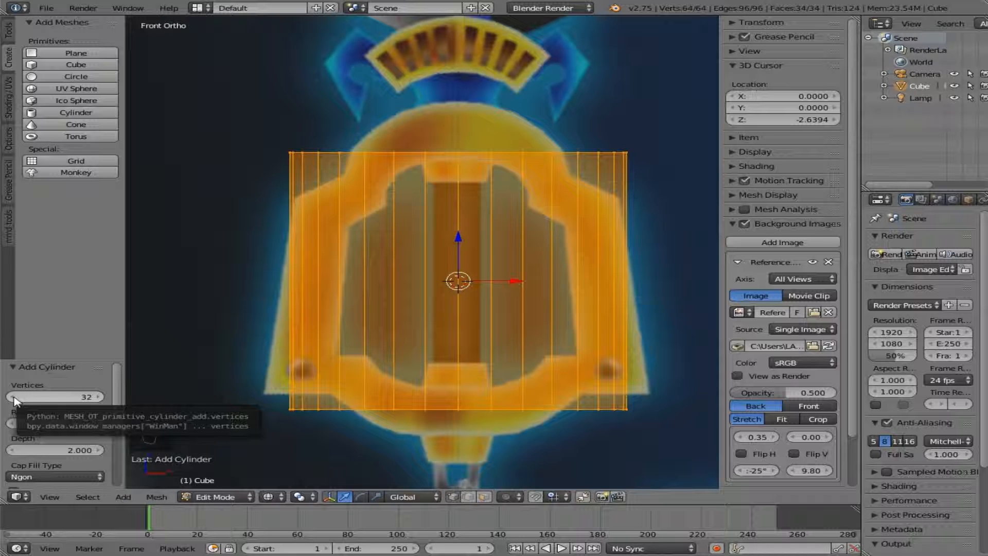
- Try vertex counts of 54 and 3 on the cylinder, set the count back to 32 and return to front view
left_click_drag(12, 397, 54, 397)
mouse_move(267, 355)
middle_mouse_down()
mouse_move(320, 364)
mouse_move(509, 335)
mouse_move(436, 339)
mouse_move(419, 326)
mouse_move(401, 348)
mouse_move(306, 324)
mouse_move(295, 311)
mouse_move(322, 276)
mouse_move(372, 280)
mouse_move(258, 346)
middle_mouse_up()
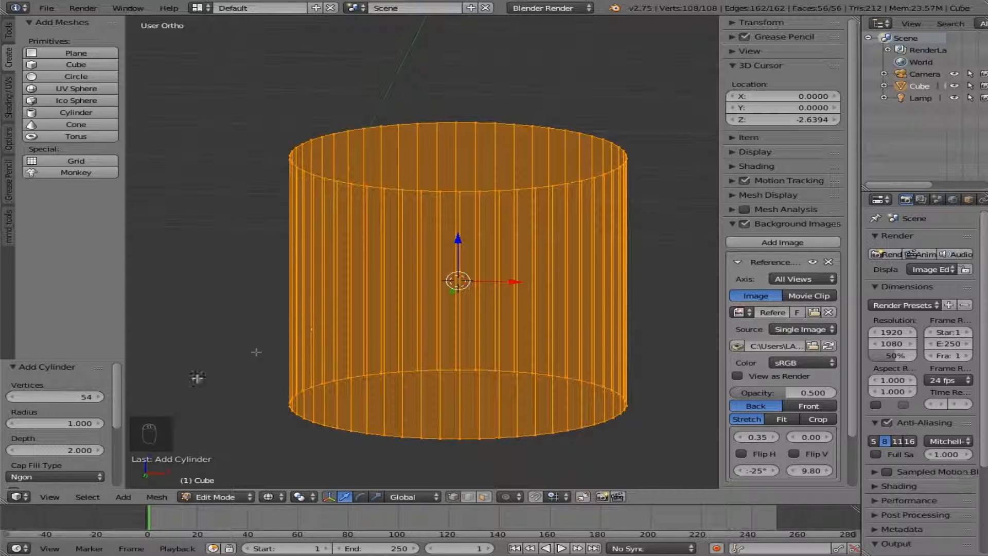
left_click_drag(75, 405, 46, 405)
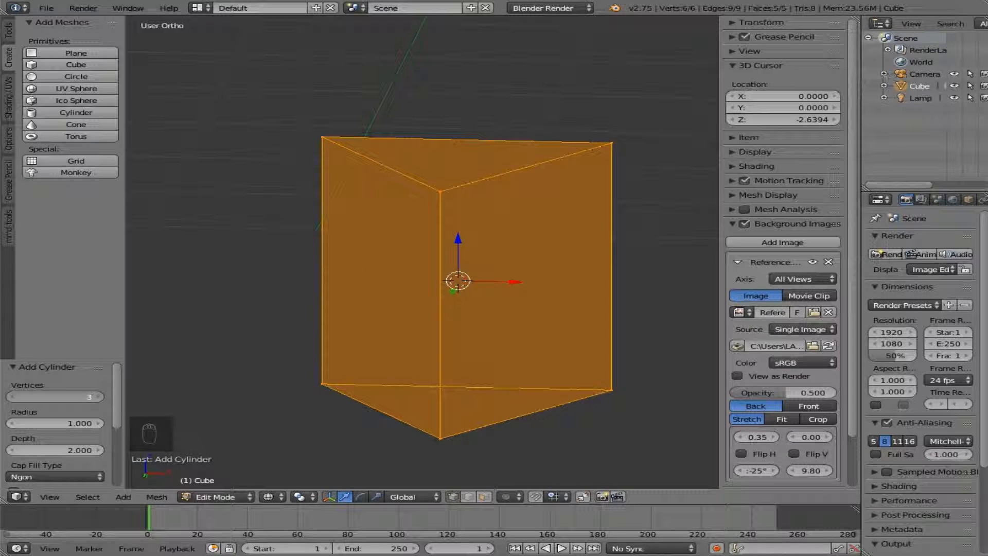
left_click(53, 403)
type("32")
key("Return")
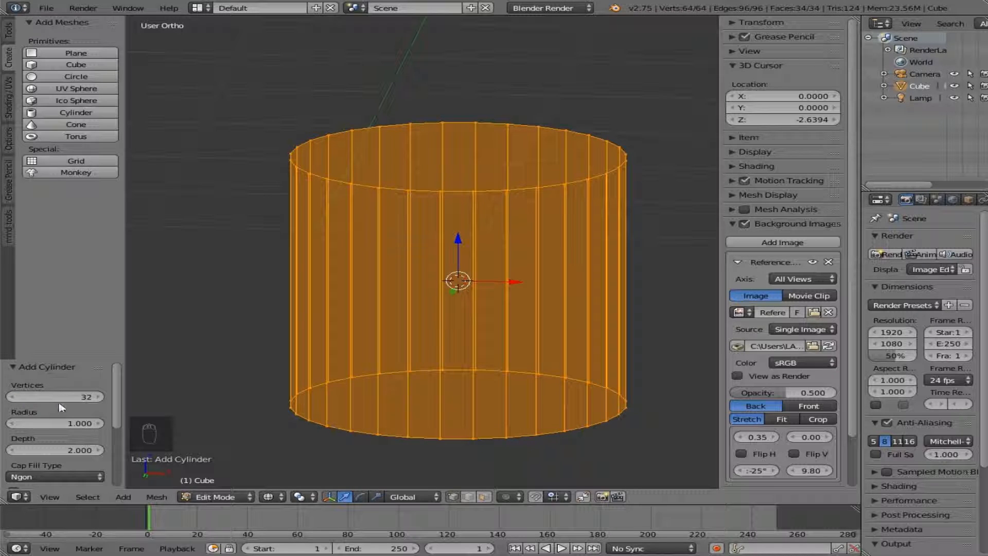
key("KP_1")
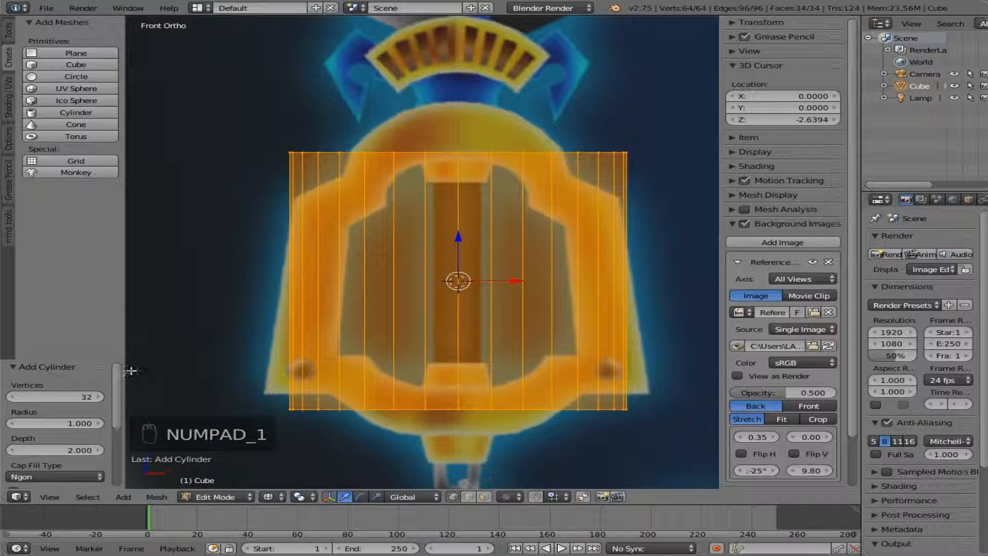
- Set the cylinder's radius to 0.140 and its depth to 2.060 to match the keyblade's grip
left_click(75, 424)
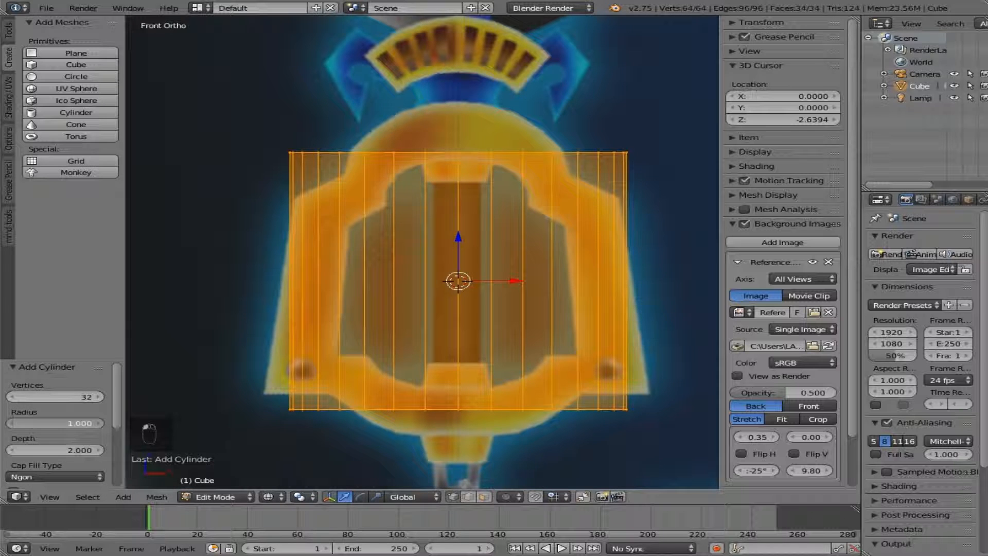
left_click_drag(75, 424, 41, 424)
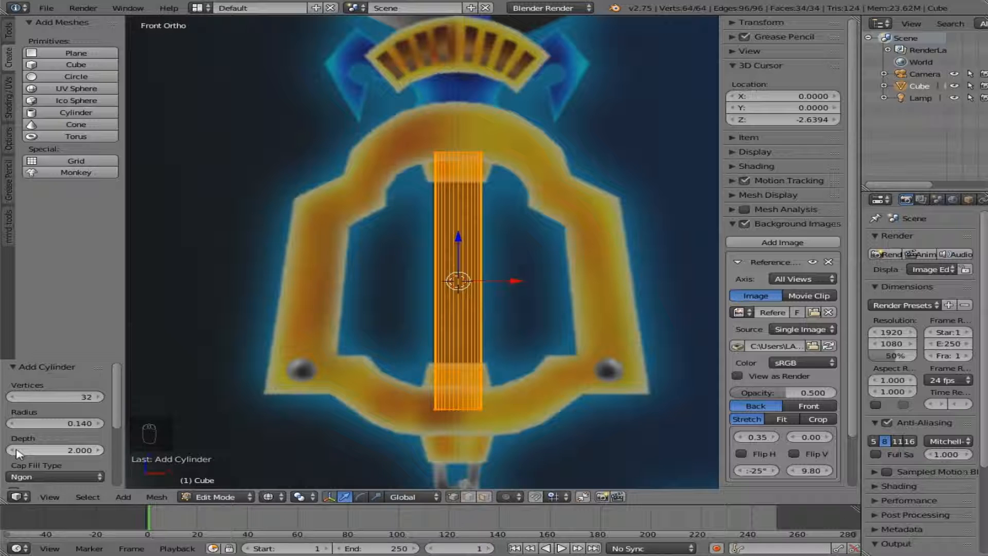
left_click_drag(17, 451, 129, 452)
left_click_drag(206, 451, 21, 450)
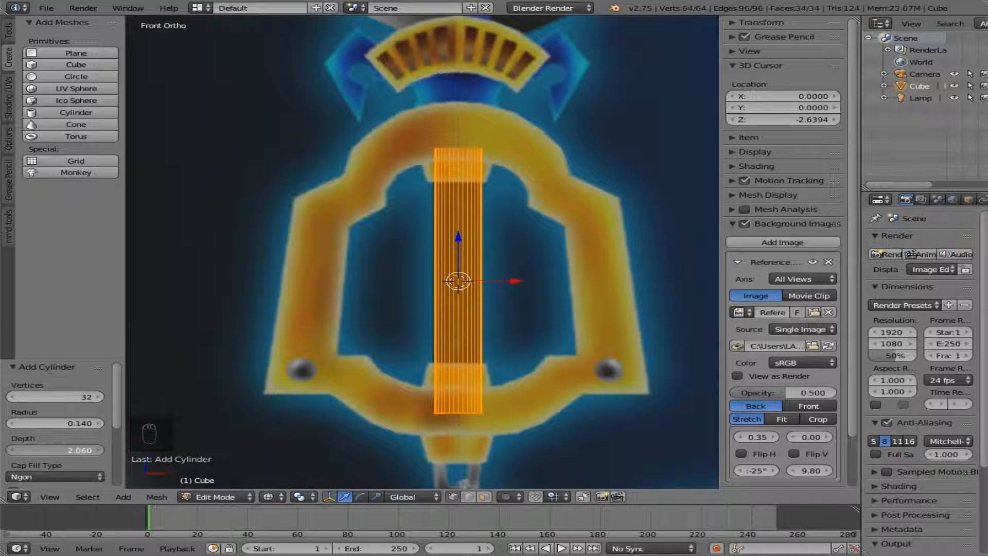
left_click_drag(120, 422, 118, 443)
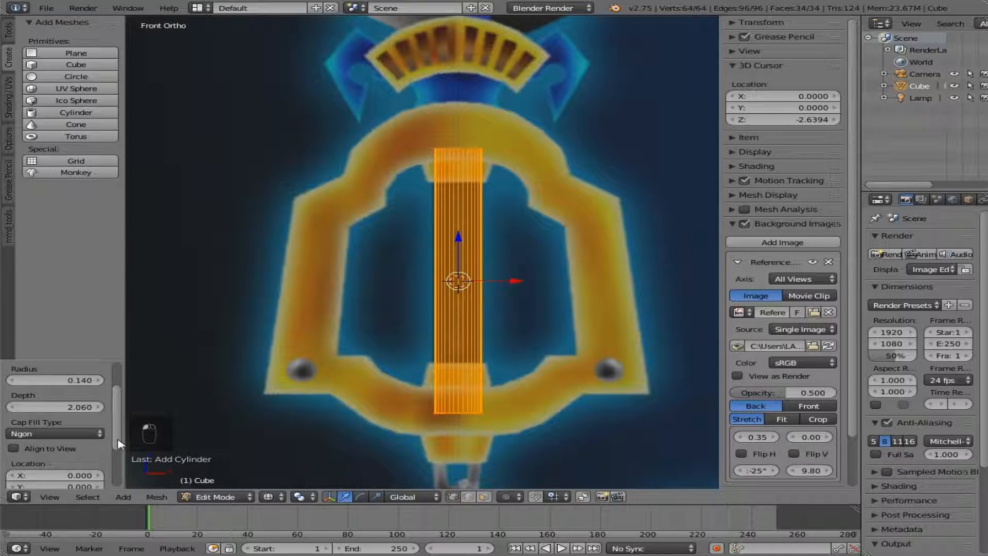
scroll(255, 353, "up", 3)
scroll(314, 340, "down", 3)
- Switch to Object Mode and add a plane as a separate object at the 3D cursor
key("ctrl+r")
key("Tab")
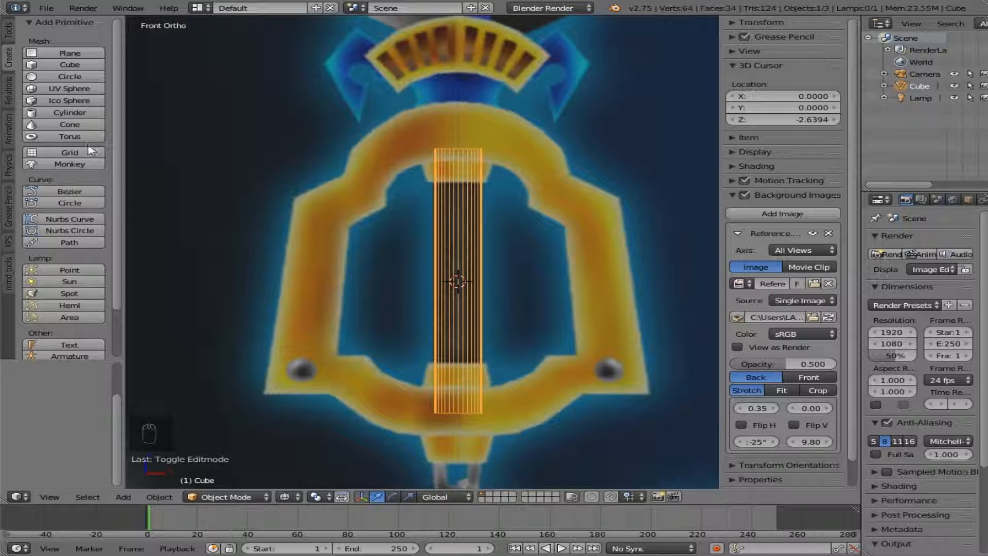
left_click(63, 54)
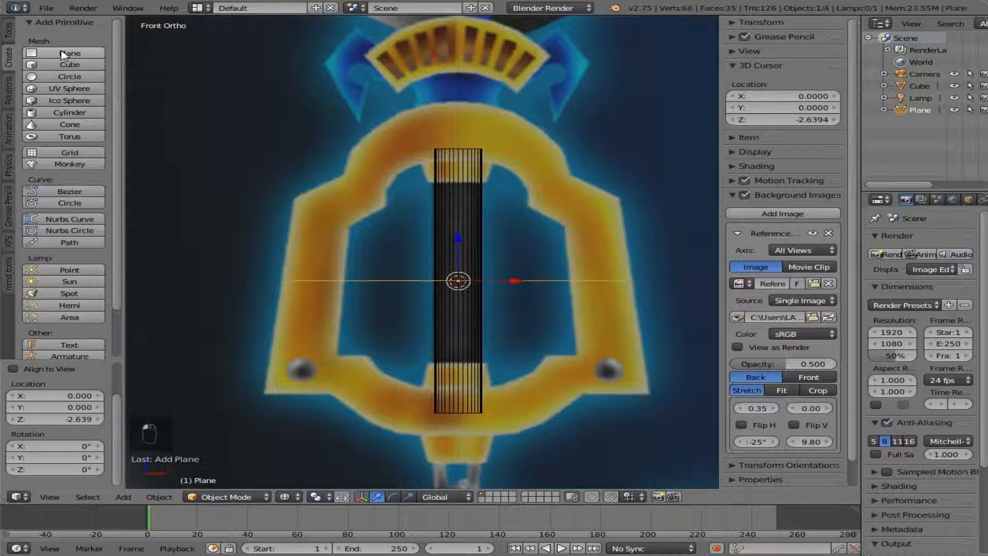
- Enter Edit Mode on the plane and delete all of its vertices
key("Tab")
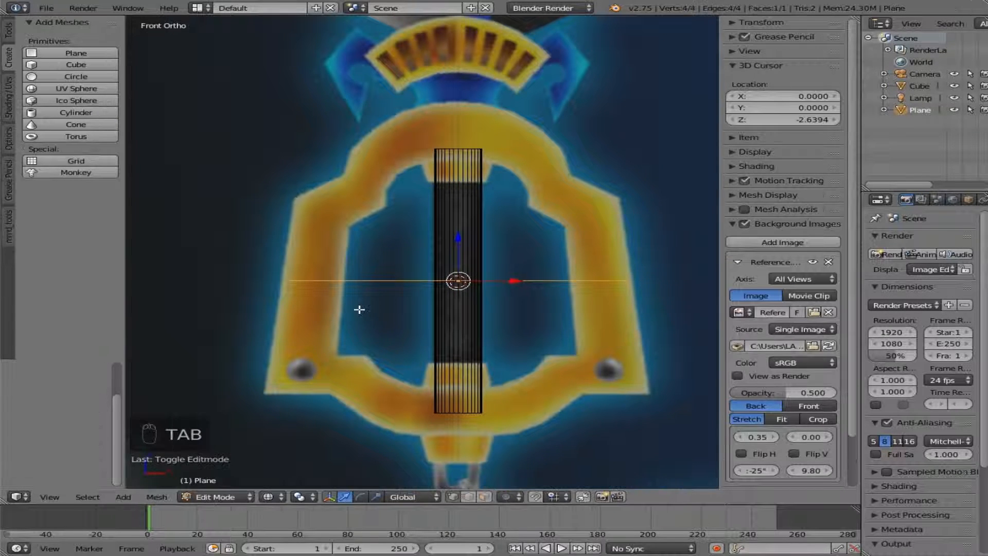
scroll(360, 311, "up", 2)
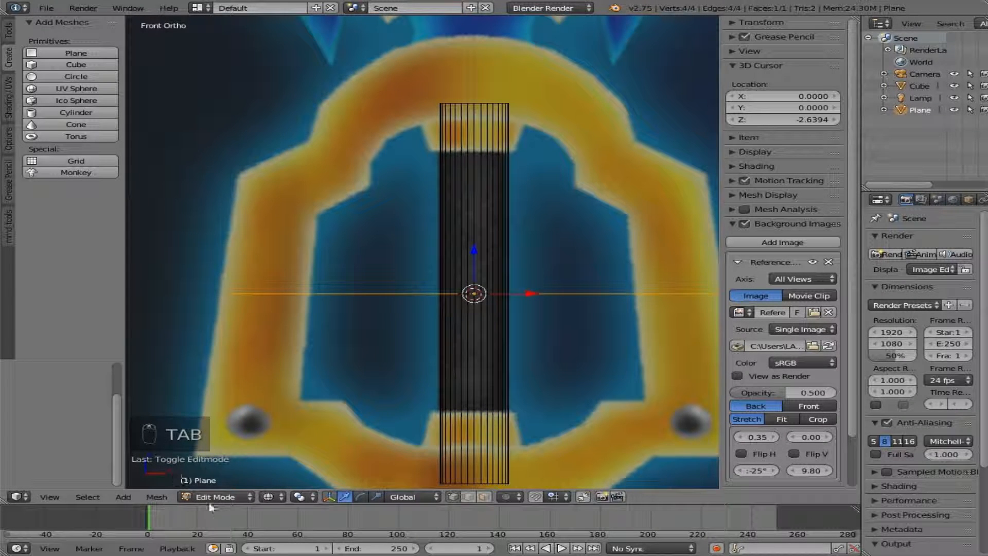
scroll(384, 345, "down", 1)
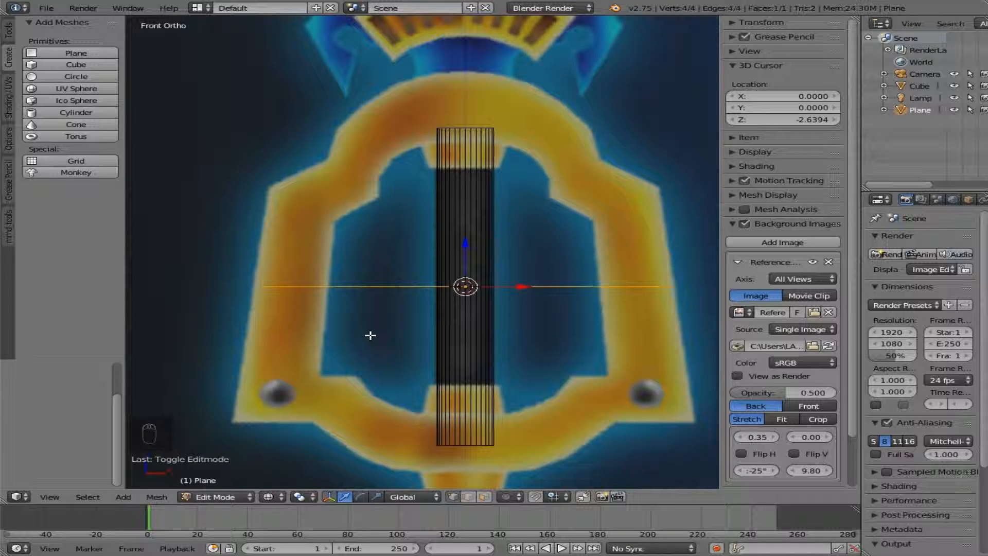
scroll(370, 335, "up", 3)
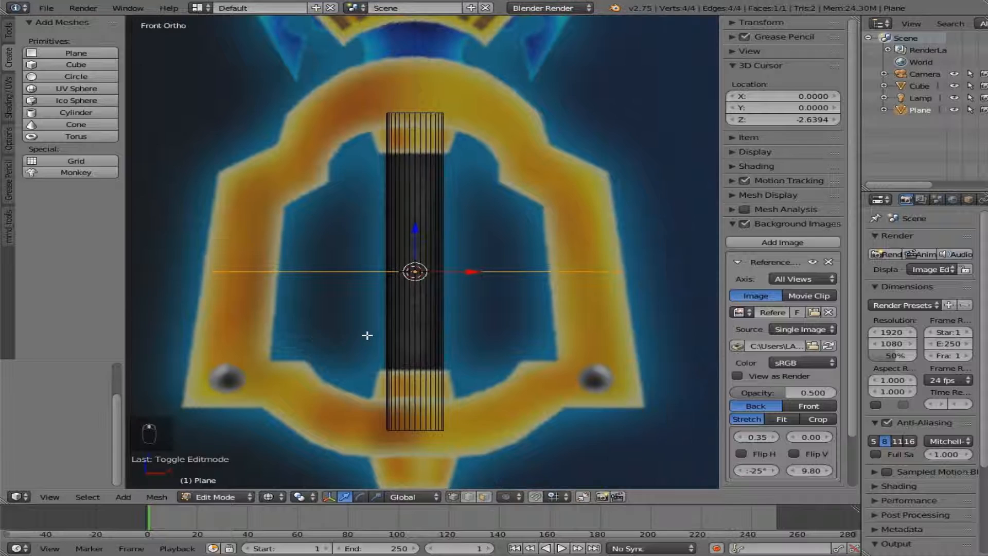
scroll(367, 335, "down", 1)
key("a")
key("a")
key("a")
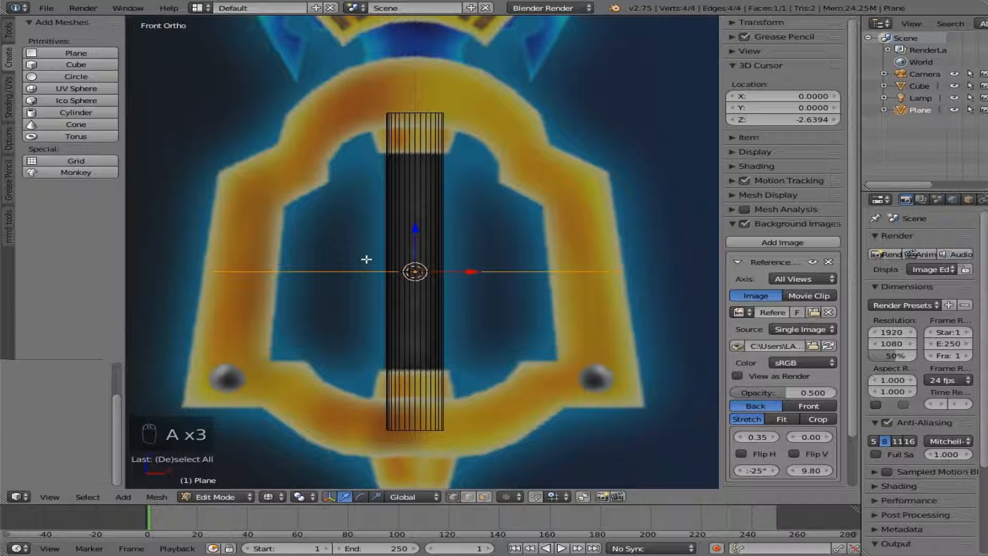
key("x")
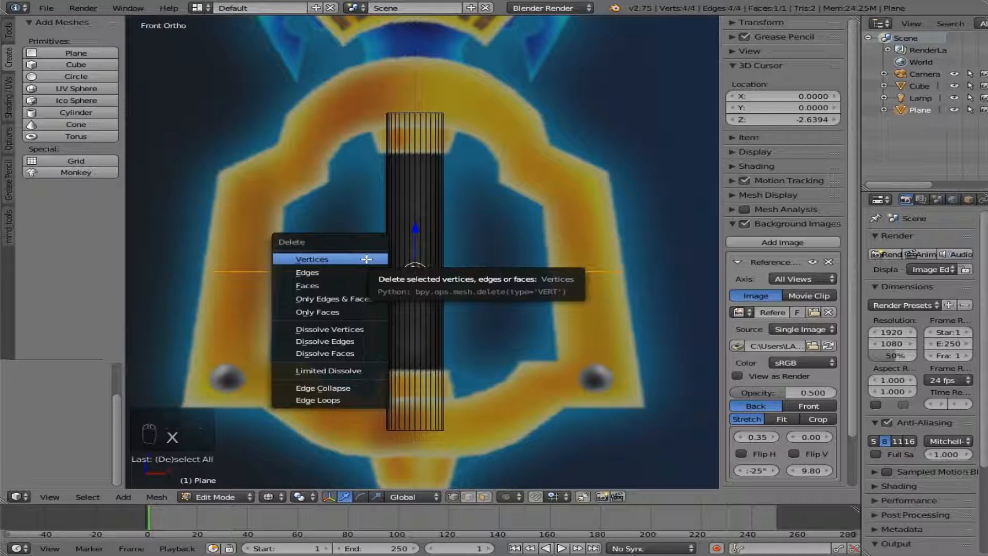
left_click(367, 259)
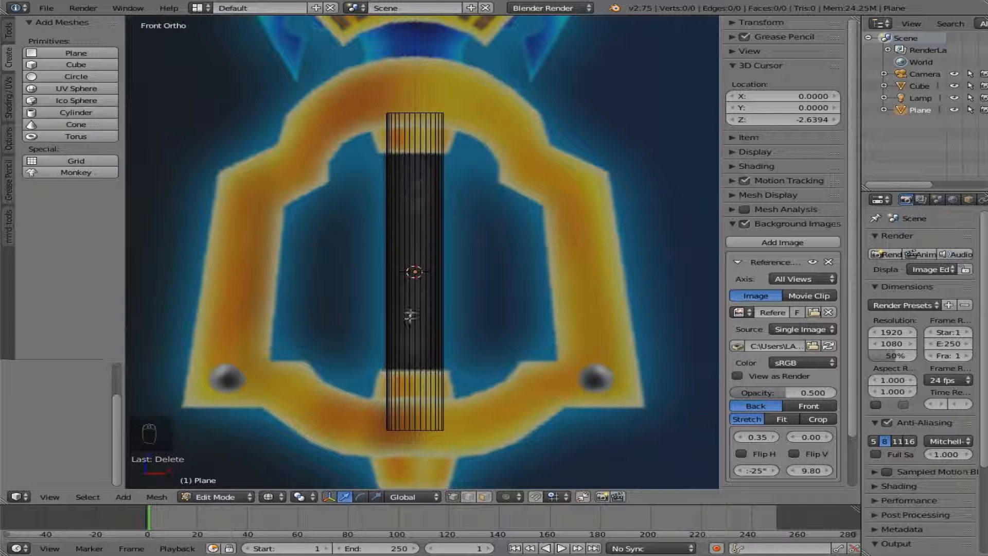
- Place the 3D cursor at the base of the grip's upper collar and set its X and Y location to 0
left_click(413, 152)
left_click(769, 96)
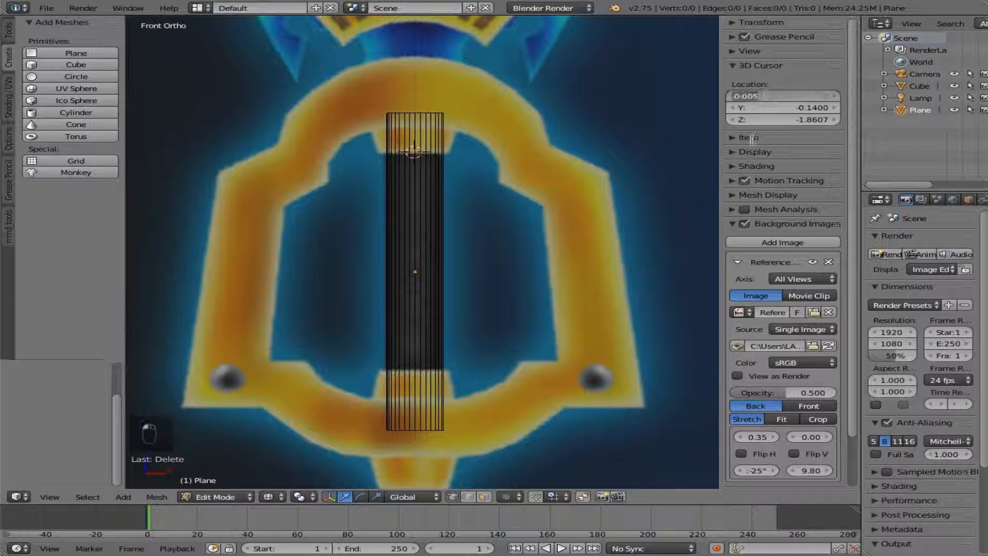
type("0")
key("Tab")
type("0")
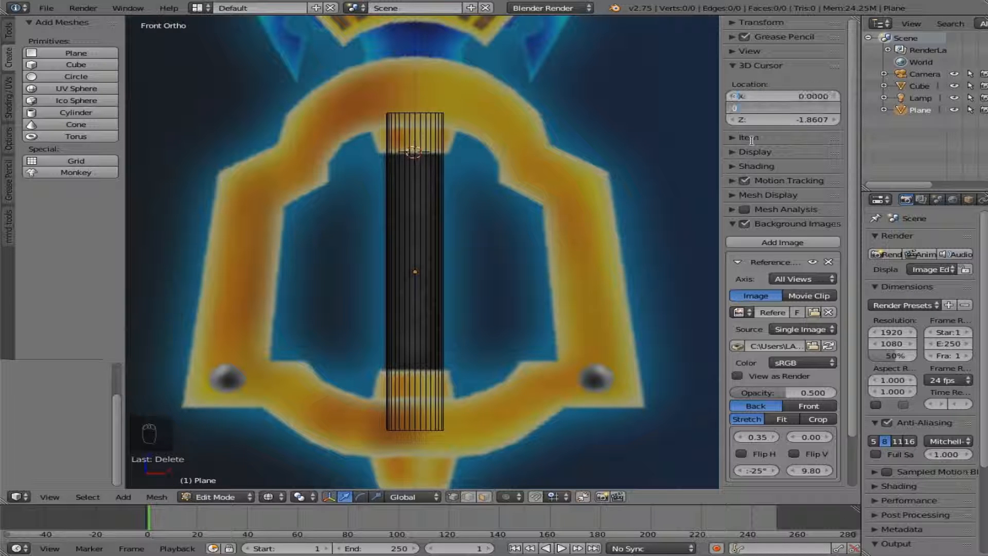
key("Return")
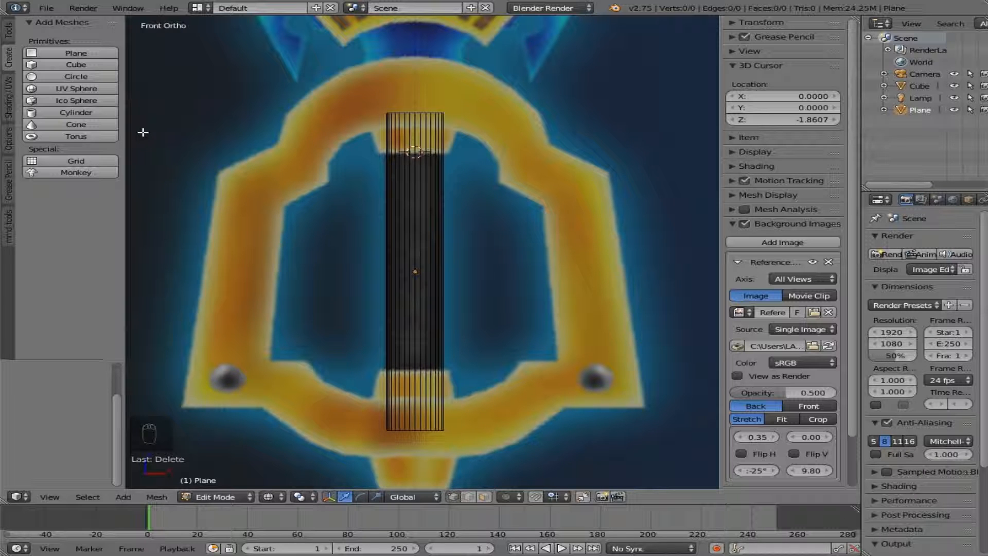
- Add a circle at the 3D cursor and set its radius to 0.170 to match the collar's lower edge
left_click(74, 77)
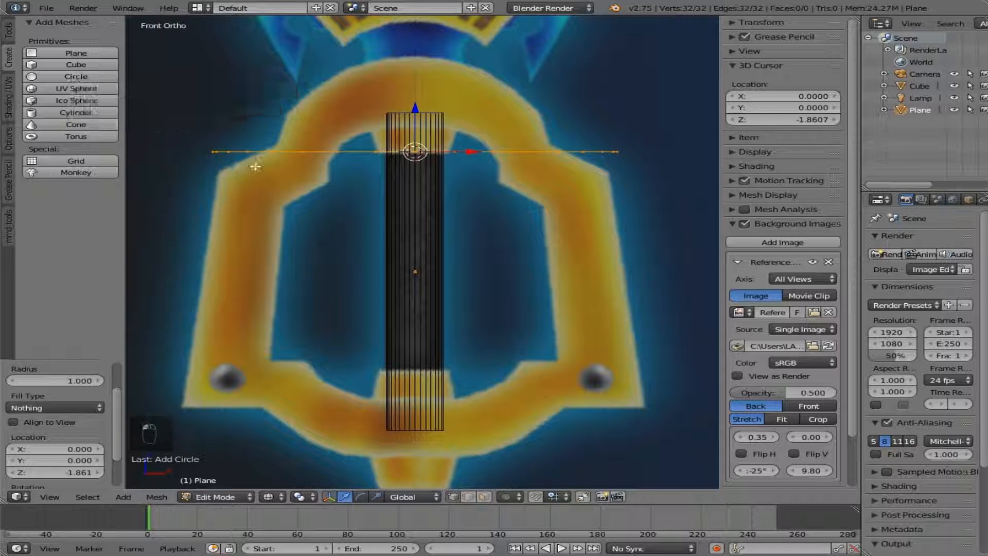
middle_click_drag(360, 192, 434, 220)
key("KP_1")
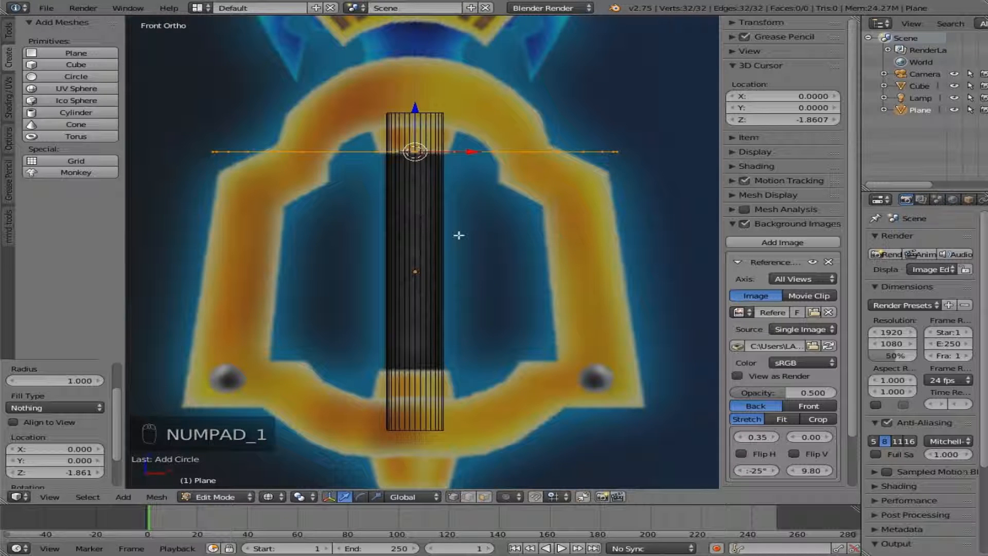
scroll(95, 432, "up", 2)
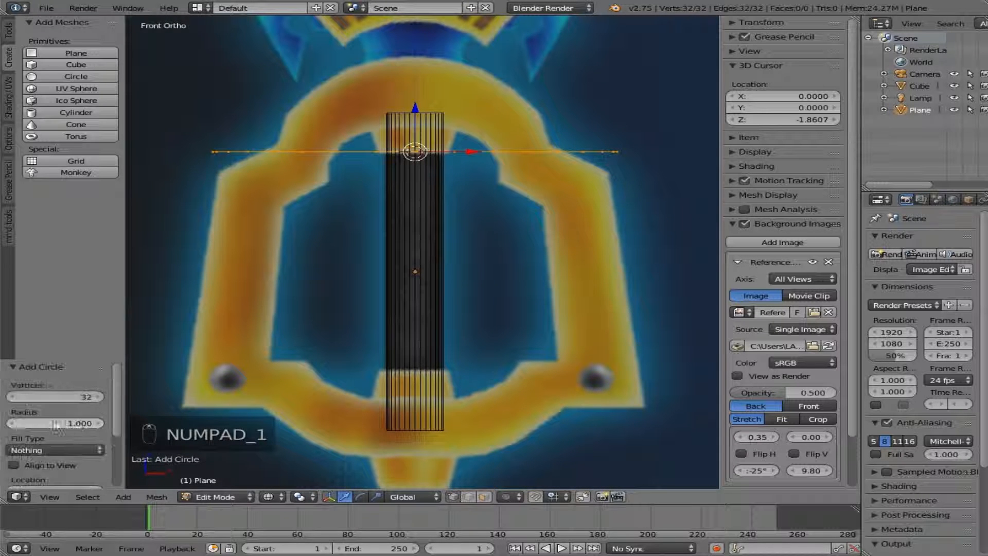
mouse_move(55, 424)
left_mouse_down()
mouse_move(16, 424)
mouse_move(71, 426)
left_mouse_up()
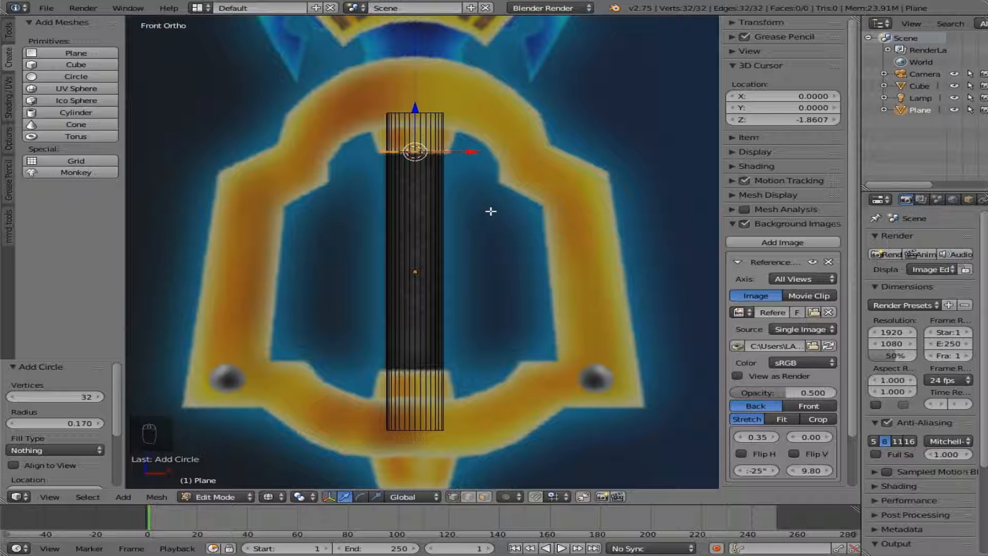
- Try enlarging the circle uniformly in front view and again in an angled view
key("s")
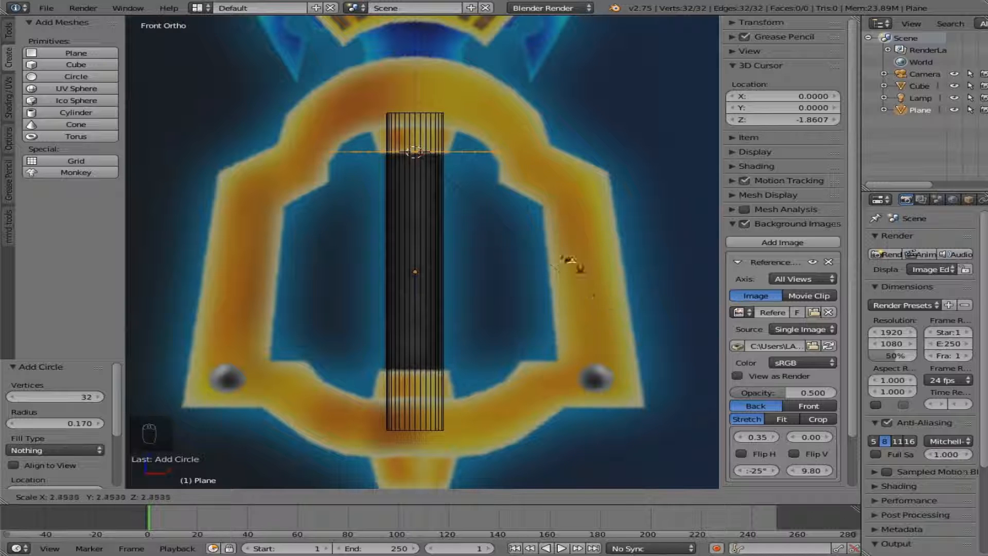
left_click(554, 246)
middle_click_drag(555, 246, 523, 331)
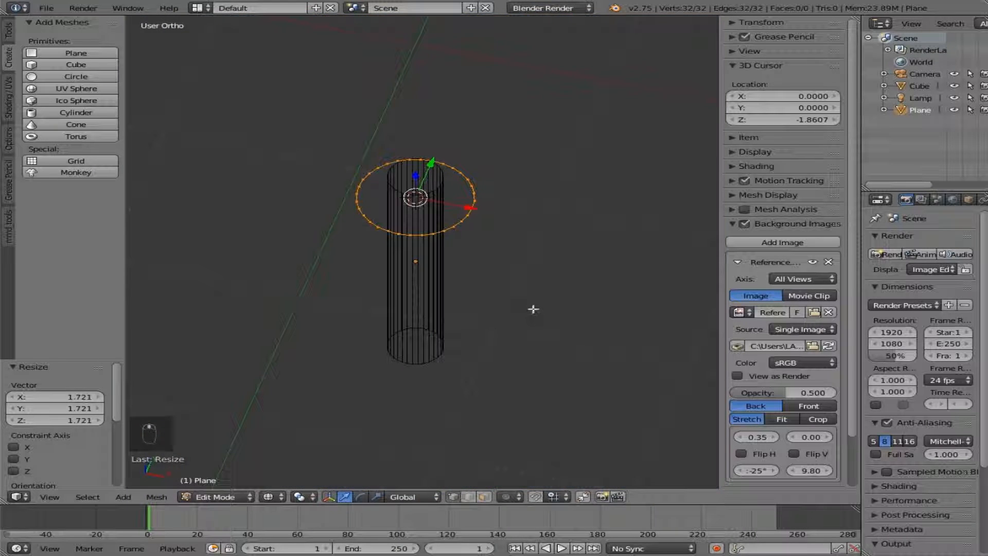
key("s")
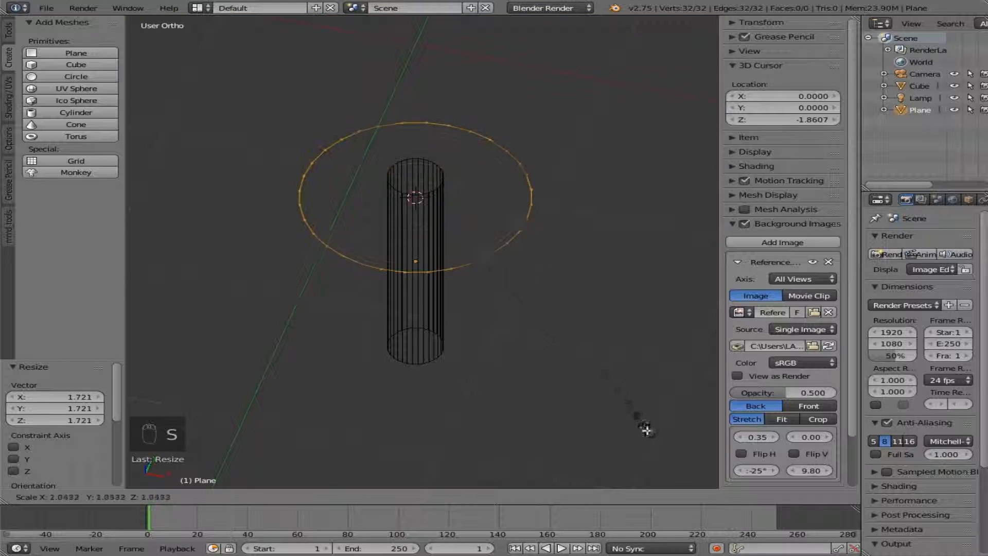
left_click(556, 341)
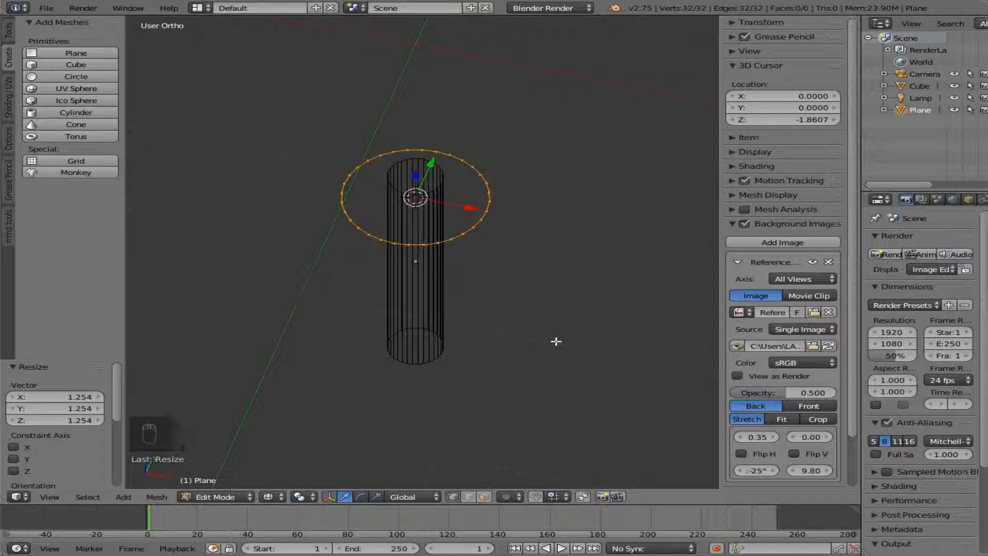
- Try scaling the circle along the X axis only and along the Y axis only
key("s")
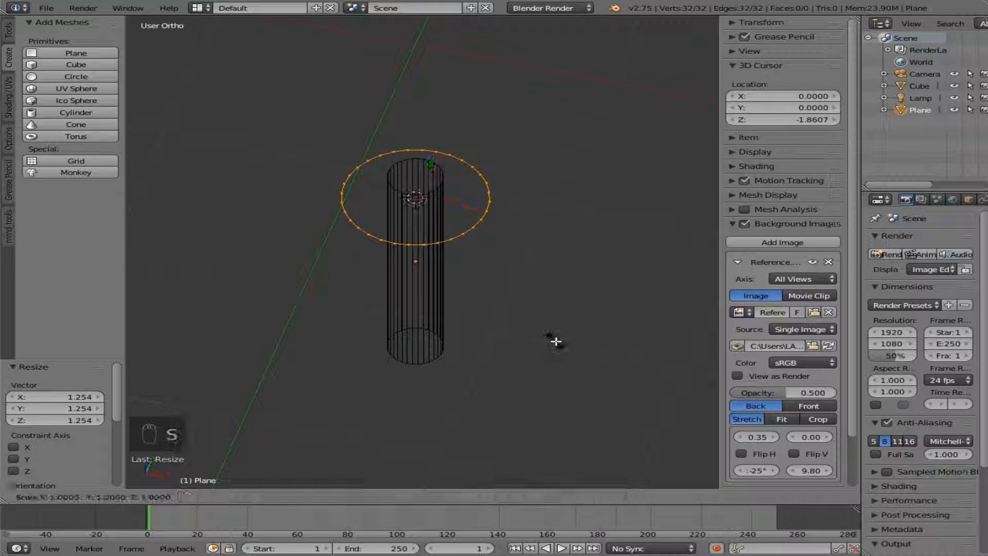
key("x")
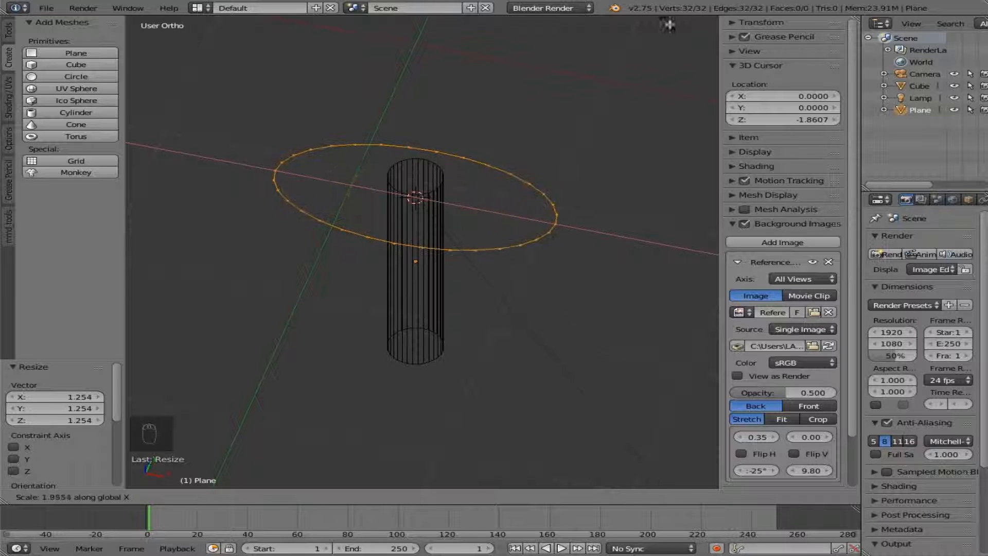
left_click(576, 365)
key("s")
key("y")
left_click(600, 404)
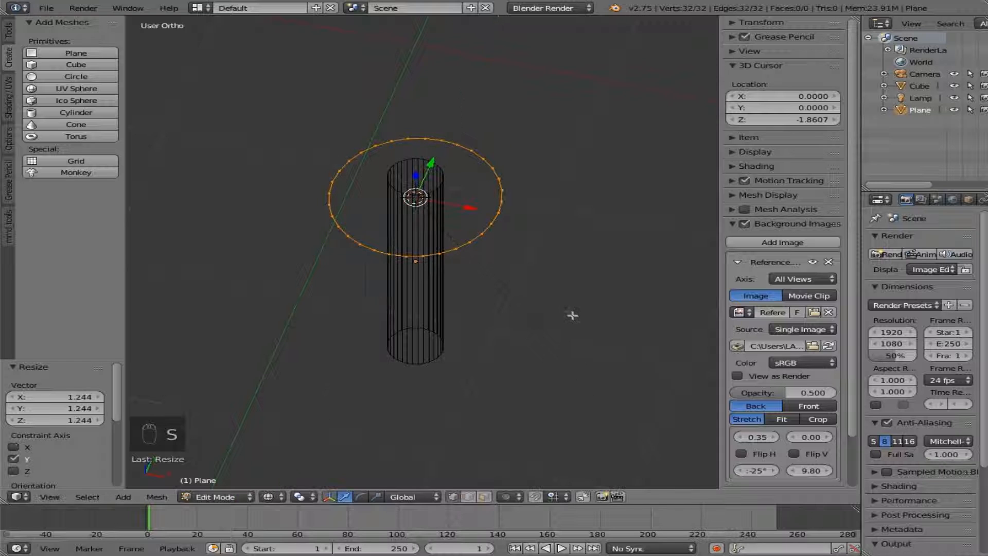
- Return to front view and undo the trial scalings of the circle
key("KP_1")
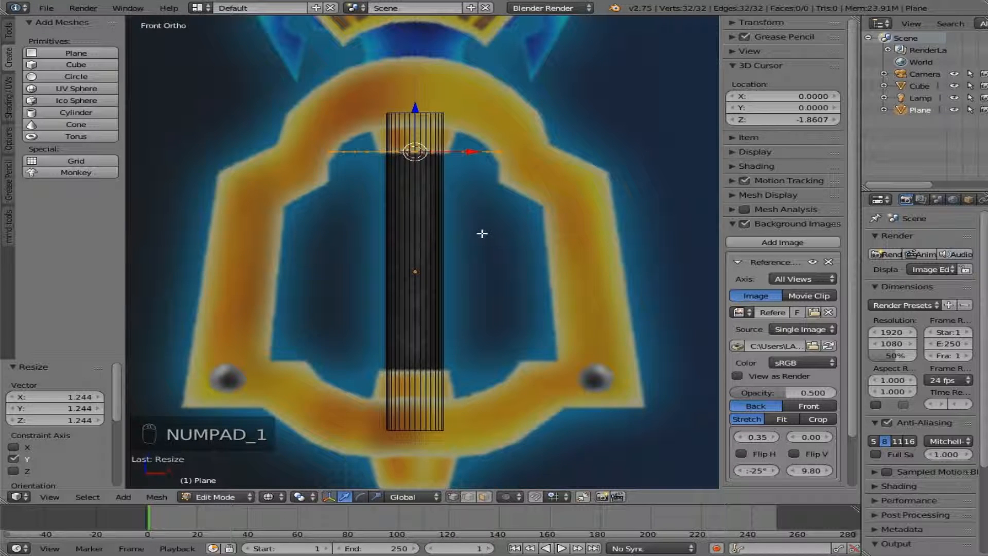
key("ctrl+z")
key("ctrl+z")
key("ctrl+z")
key("ctrl+z")
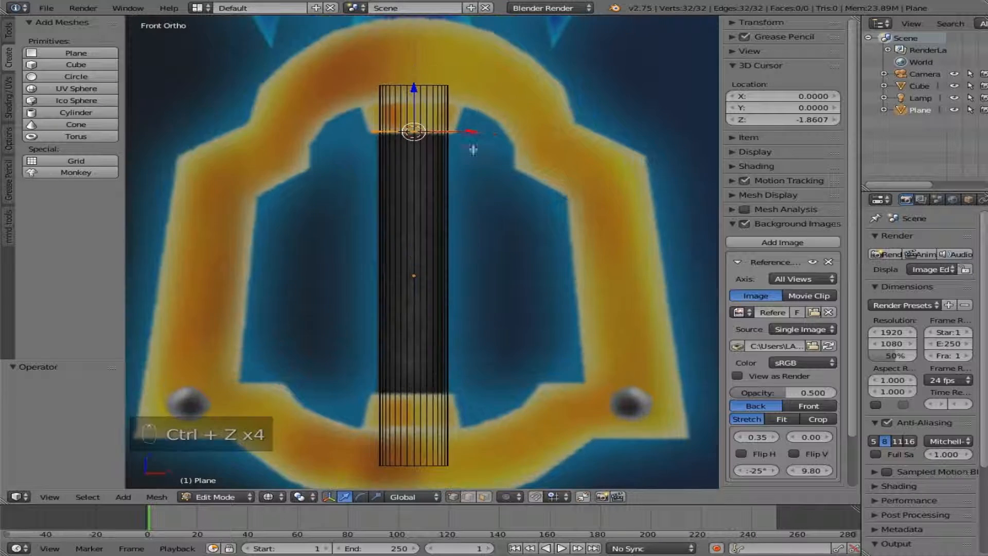
middle_click_drag(473, 150, 489, 194)
key("KP_1")
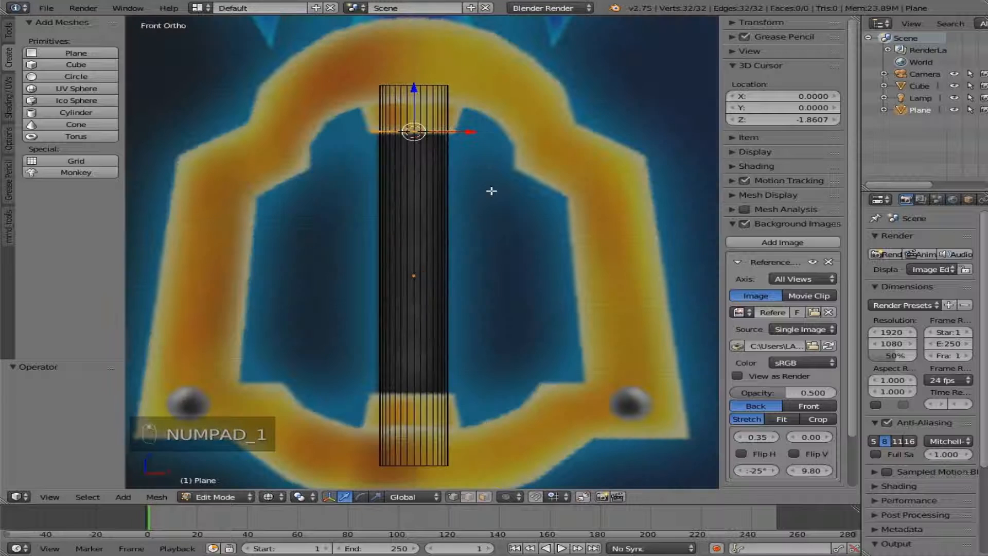
- Set the viewport shading to Solid and view the circle around the cylinder from above at an angle
left_click(268, 496)
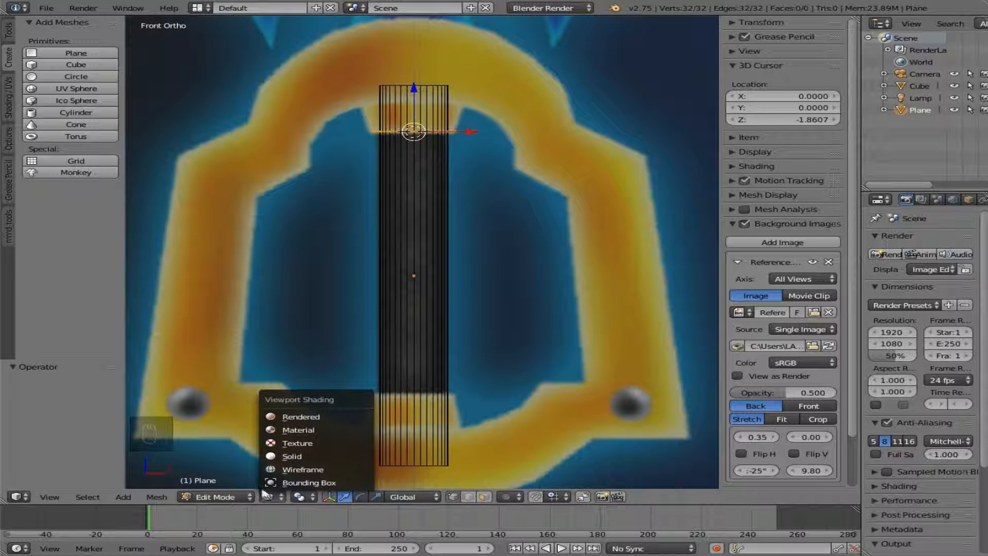
left_click(292, 456)
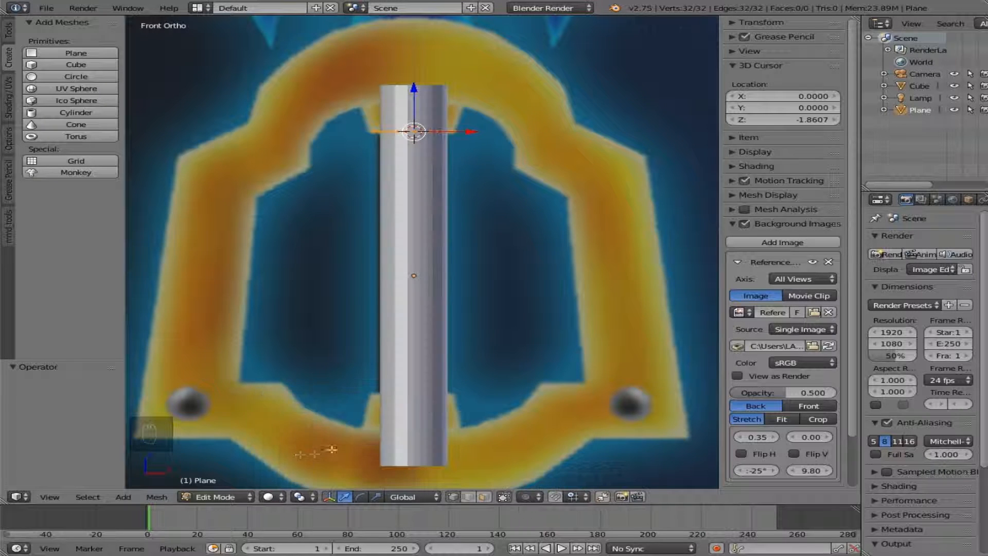
mouse_move(481, 181)
middle_mouse_down()
mouse_move(452, 233)
mouse_move(413, 165)
middle_mouse_up()
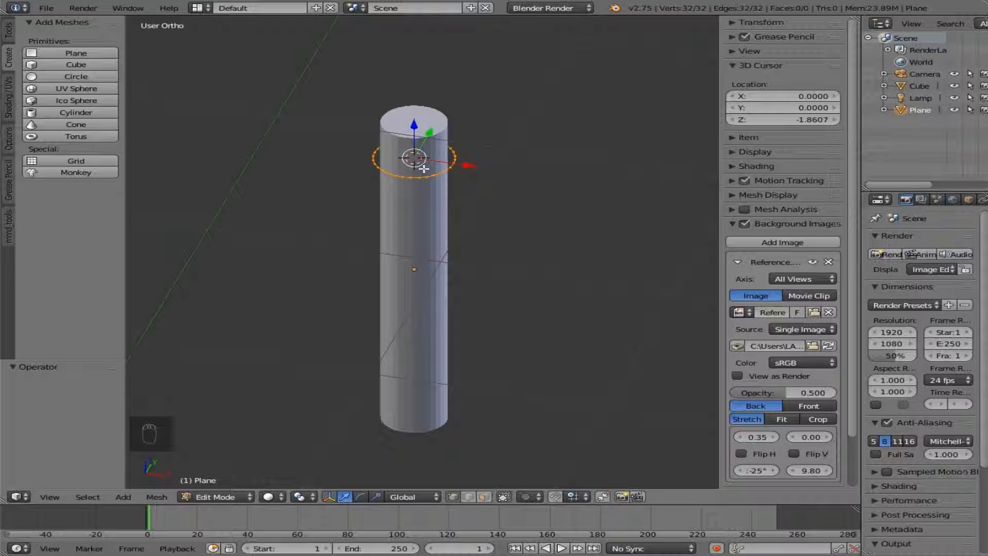
middle_click_drag(469, 205, 471, 283)
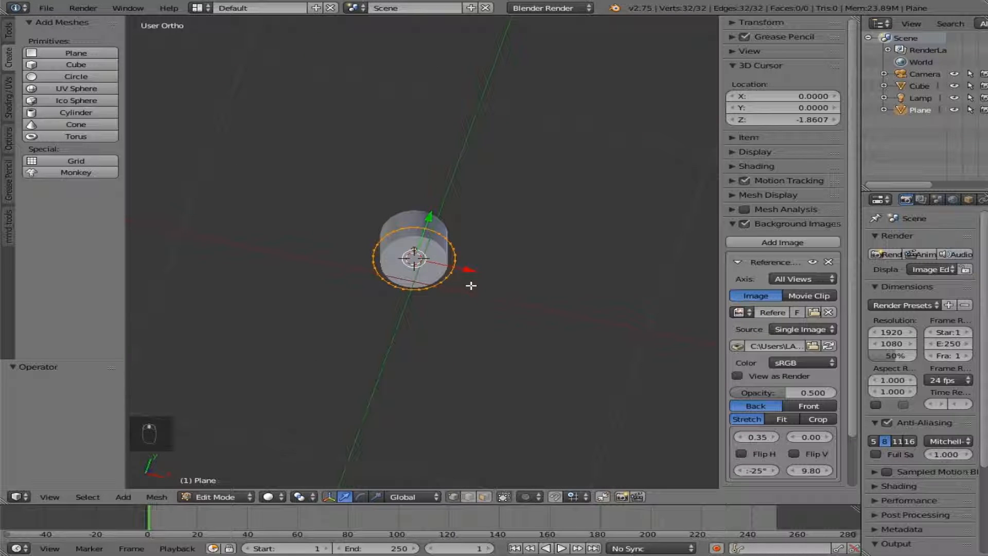
- Select all of the circle's vertices, fill them with a face and inspect it up close around the cylinder
key("a")
key("b")
left_click_drag(316, 182, 469, 326)
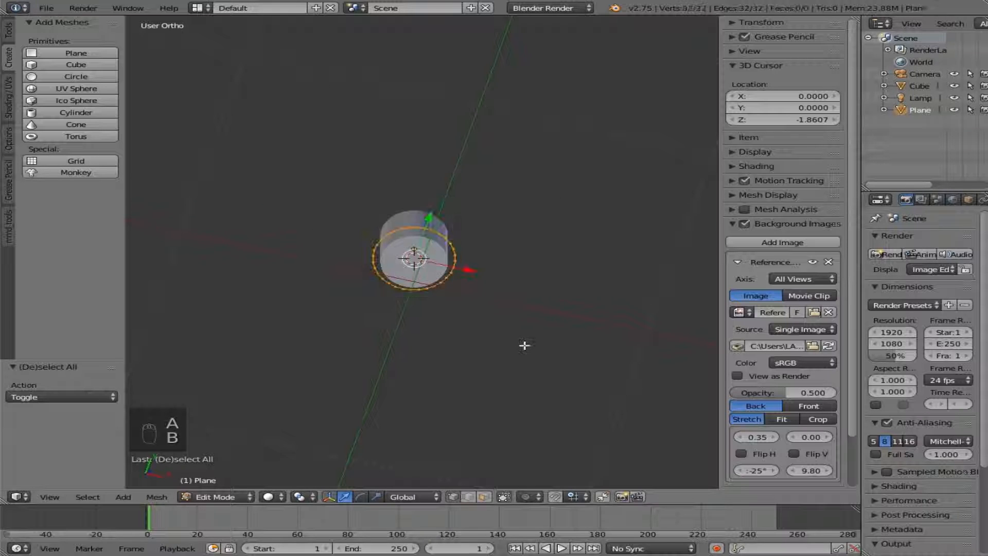
key("a")
key("a")
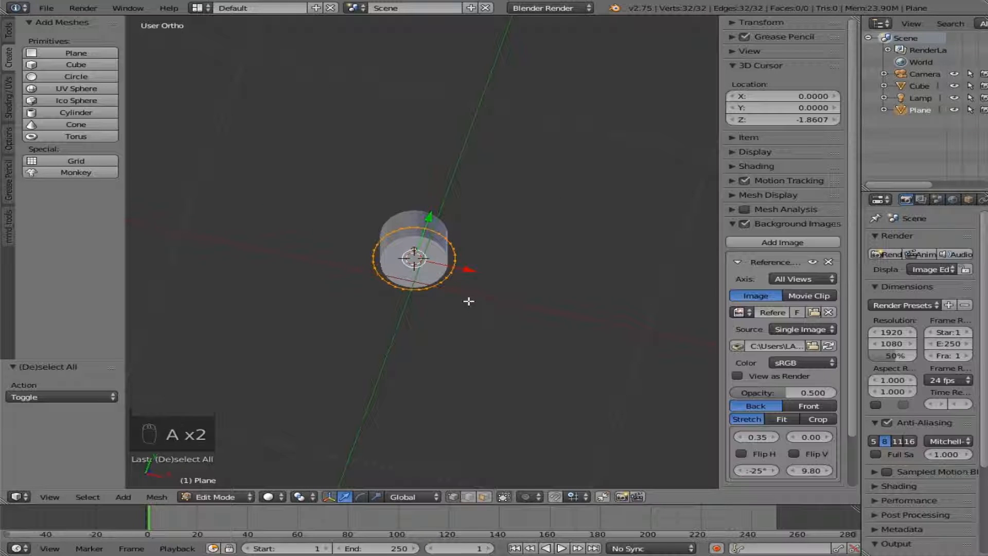
key("f")
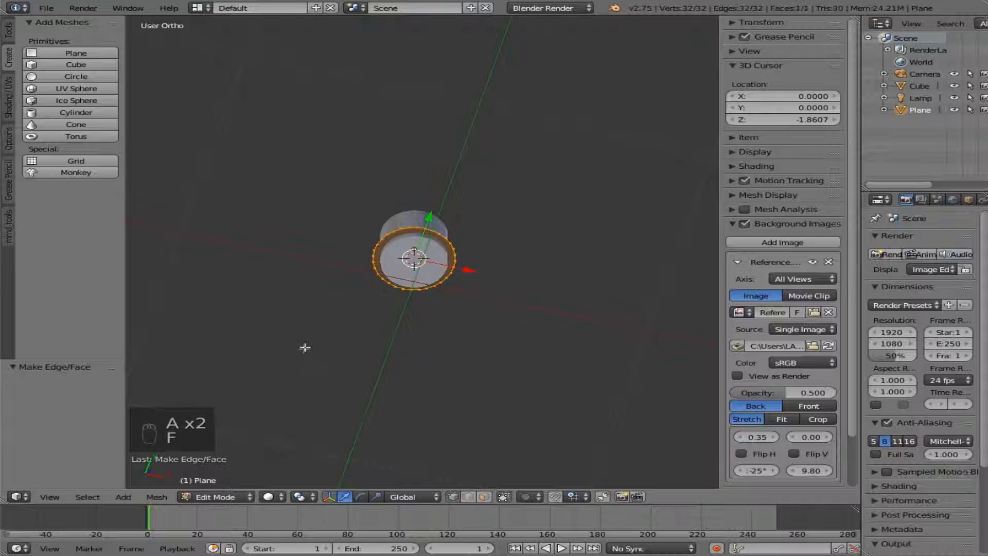
scroll(314, 334, "up", 4)
middle_click_drag(324, 315, 411, 278)
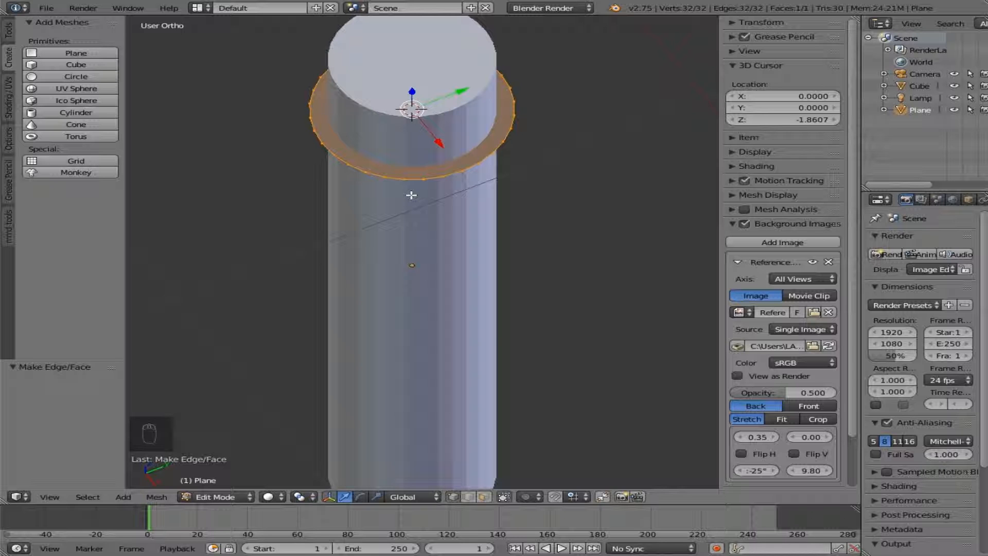
- In front view, extrude the filled circle about 0.279 upward along the Z axis to form the collar around the grip's upper end
key("KP_1")
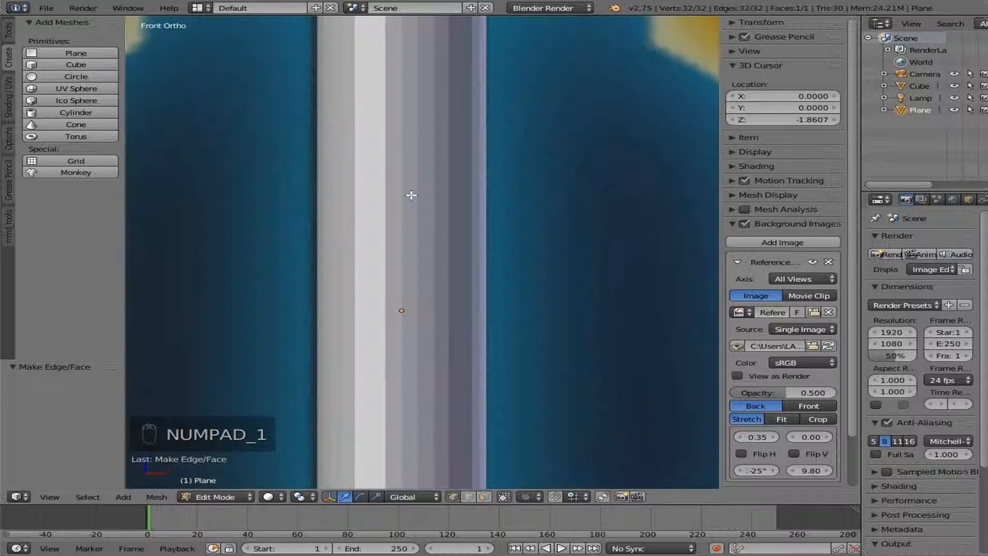
scroll(414, 192, "down", 4)
middle_click_drag(408, 181, 406, 236)
key("KP_1")
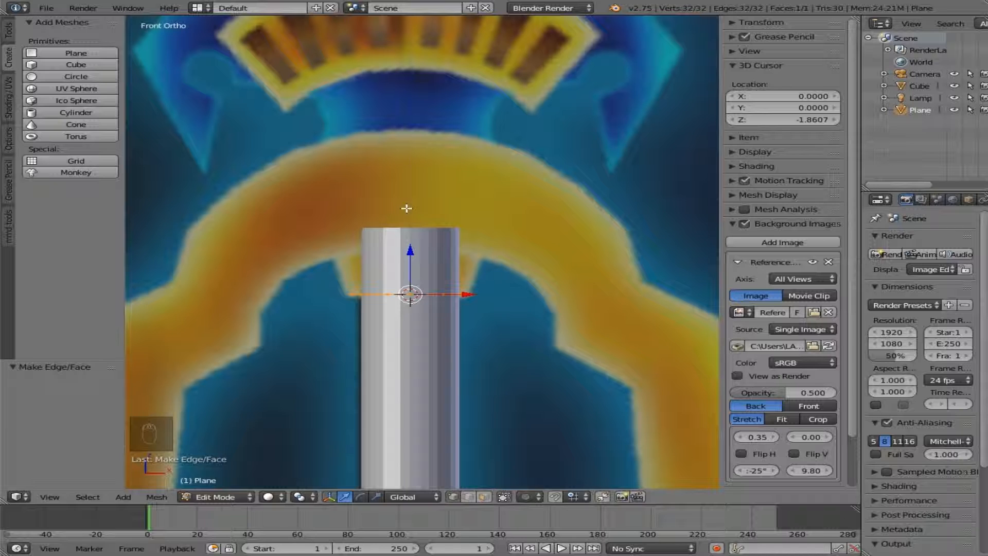
key("e")
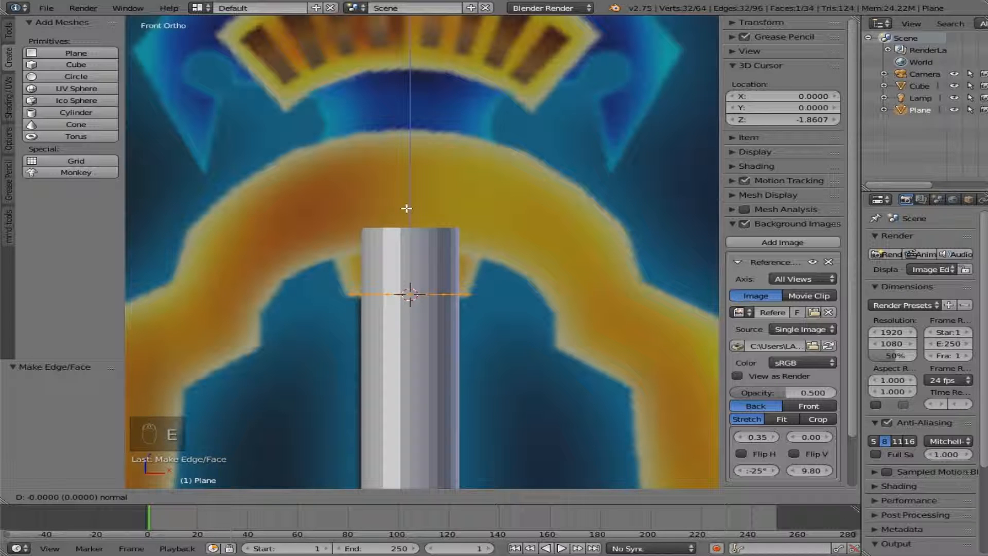
middle_click(407, 208)
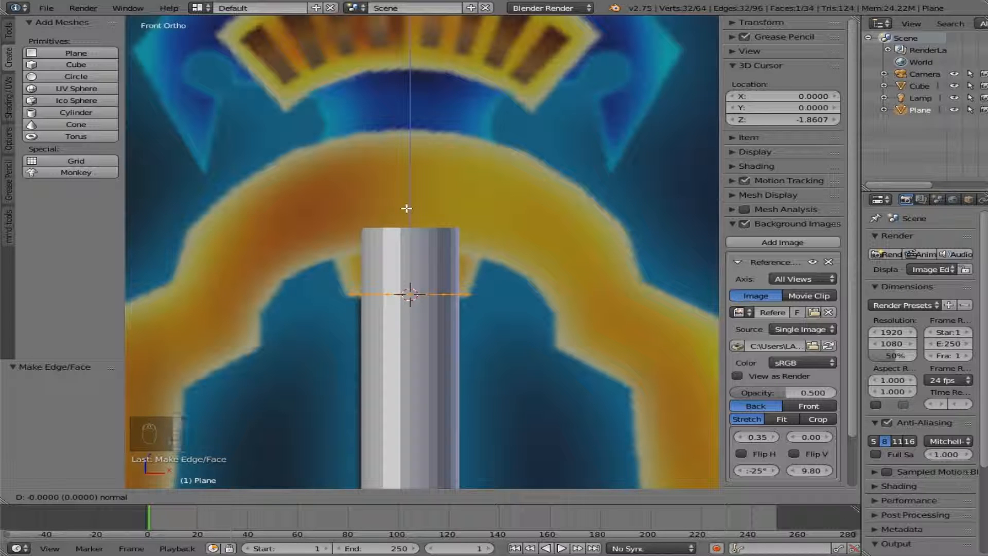
middle_click(407, 147)
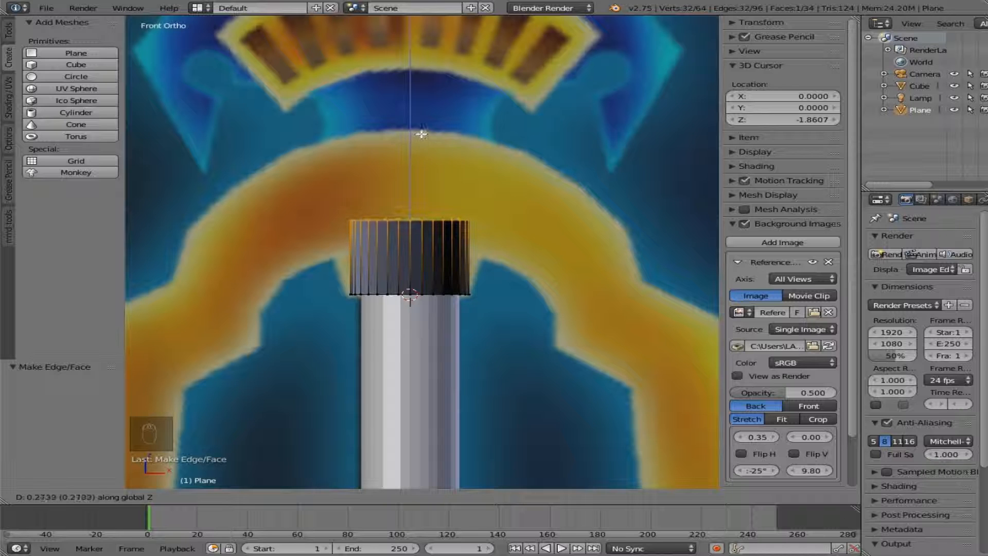
left_click(418, 137)
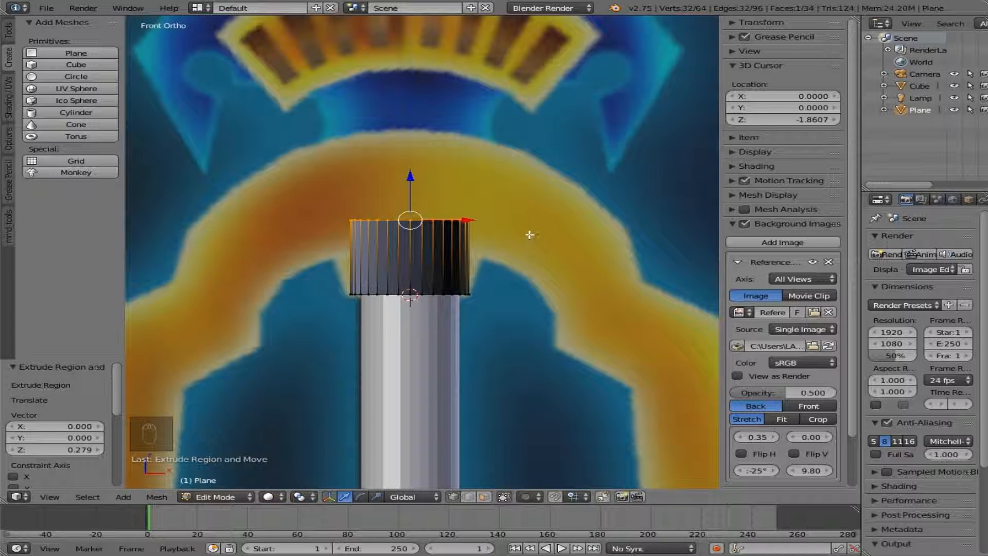
- Scale up the collar's top face so its sides flare outward, and deselect everything
key("s")
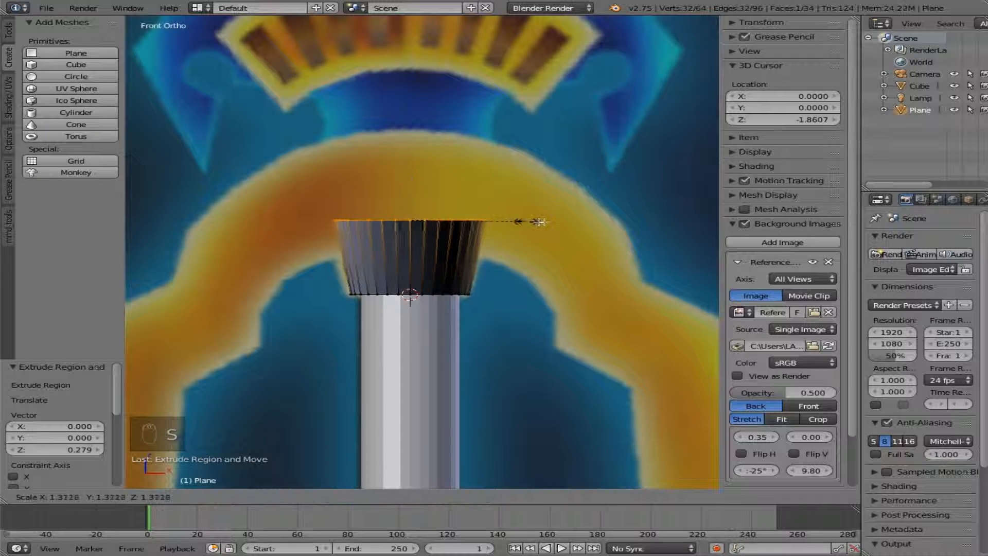
left_click(557, 221)
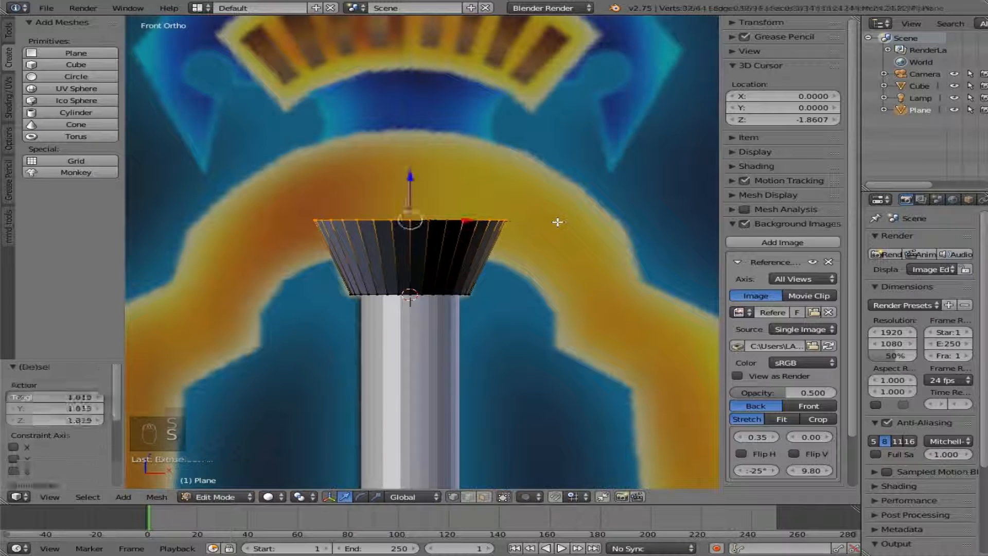
key("a")
- Select the entire flared collar and duplicate it in place
scroll(530, 230, "down", 3)
scroll(452, 232, "up", 4)
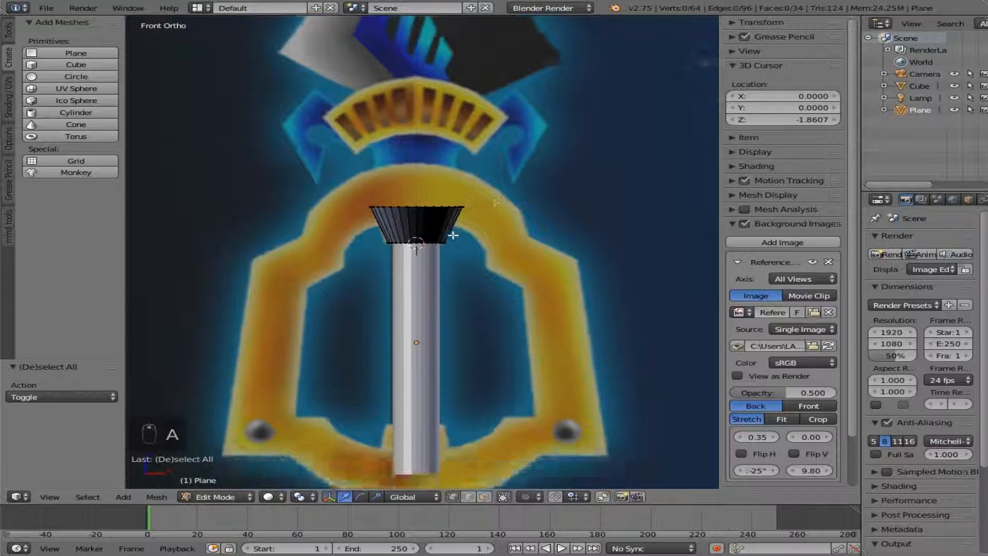
scroll(452, 235, "down", 3, "ctrl")
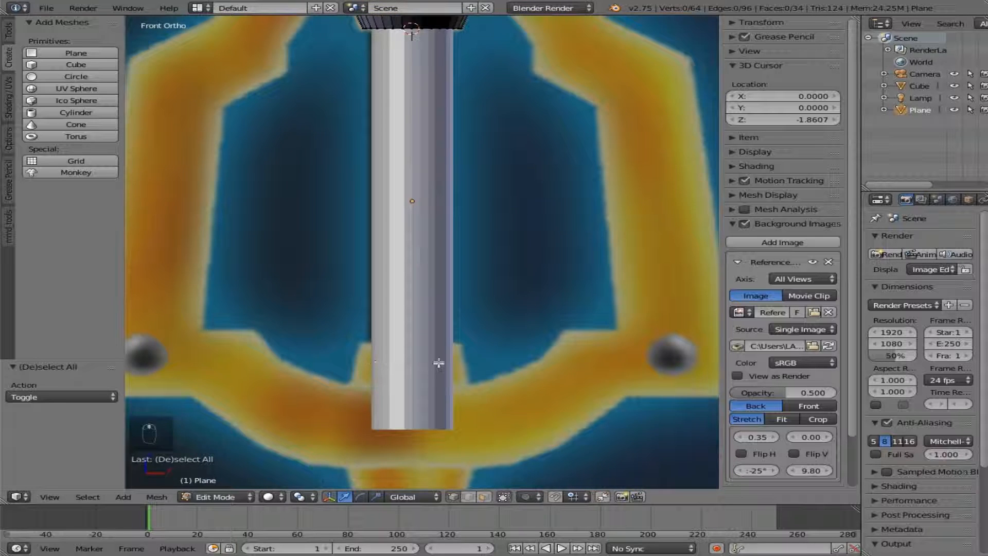
scroll(437, 364, "down", 3)
scroll(438, 88, "up", 3)
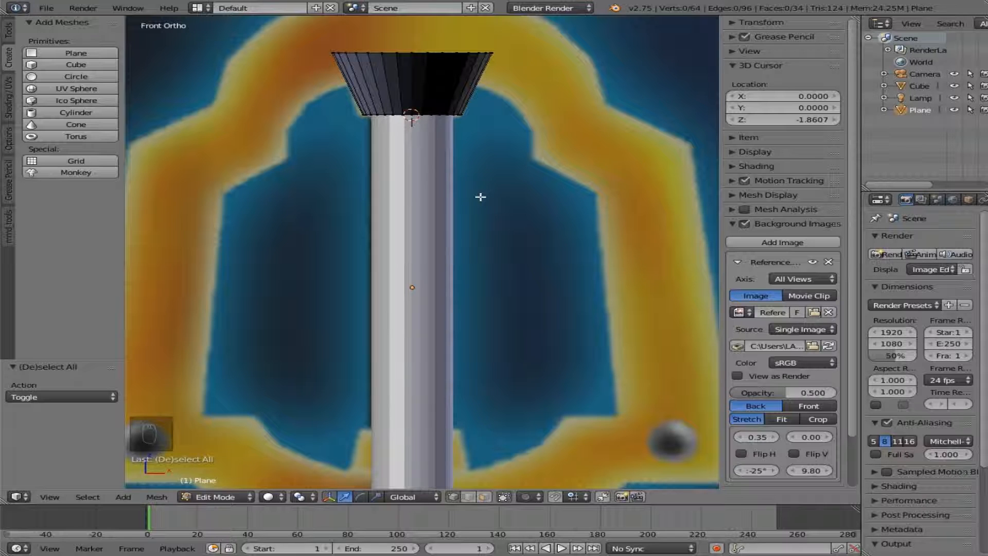
key("a")
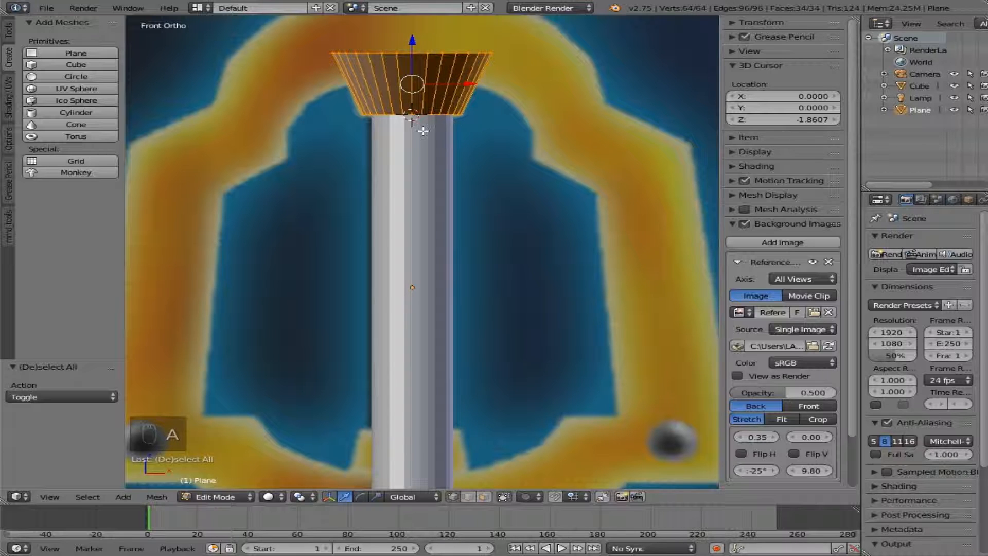
key("shift+d")
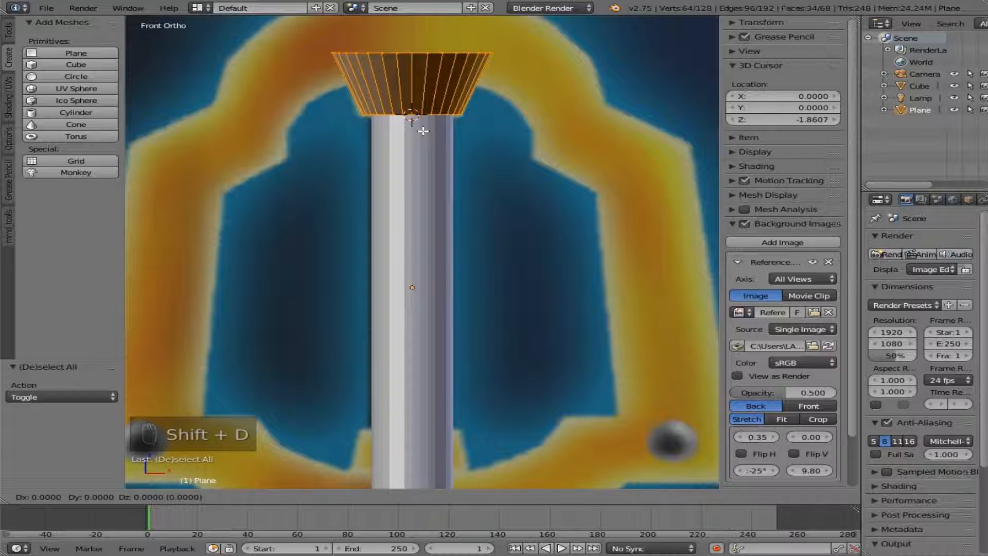
right_click(423, 131)
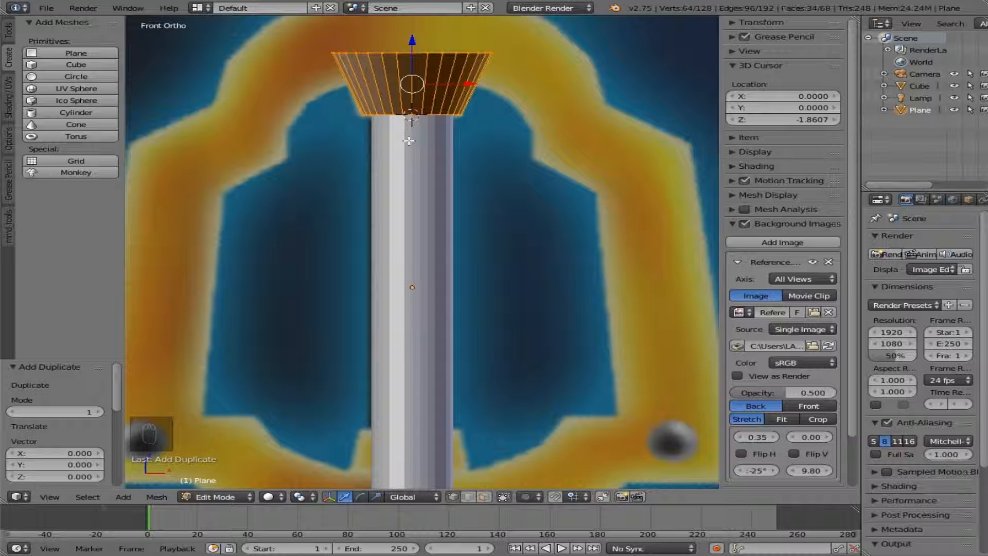
- Mirror the duplicated collar along the global Z axis
left_click(155, 497)
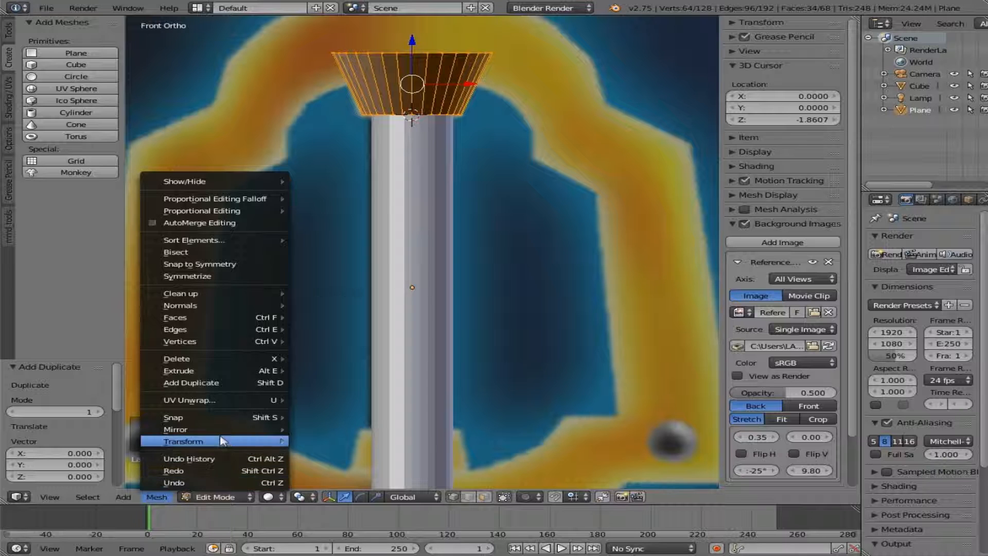
mouse_move(233, 431)
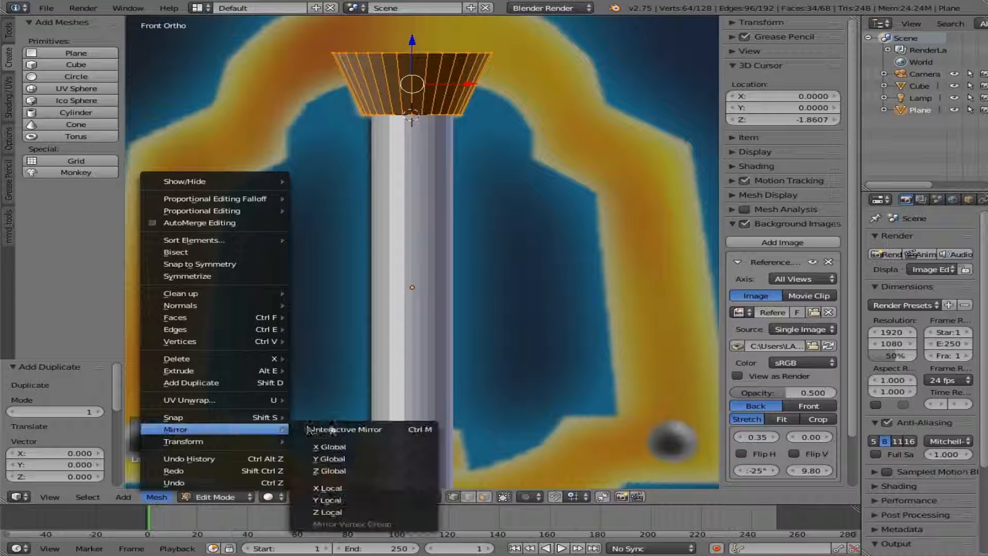
left_click(368, 471)
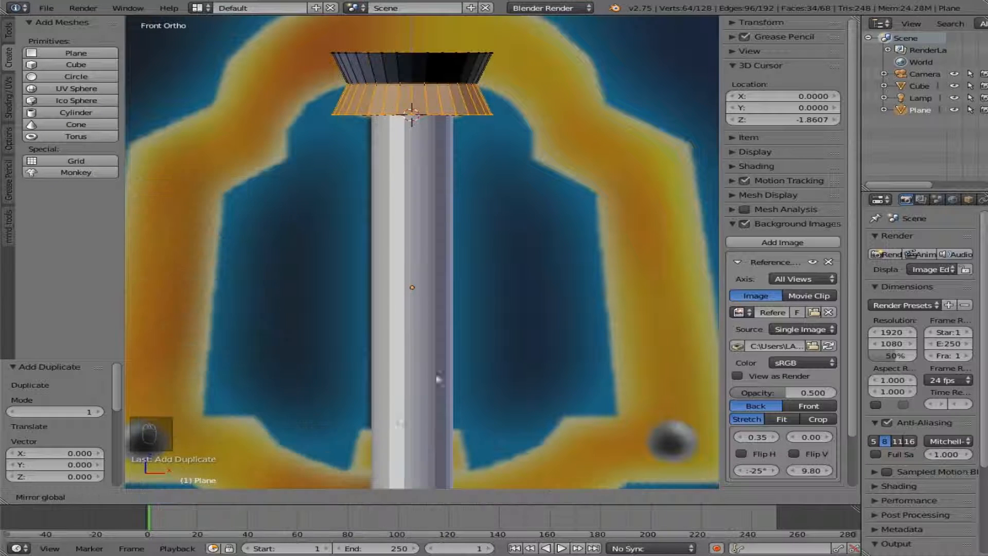
left_click(504, 234)
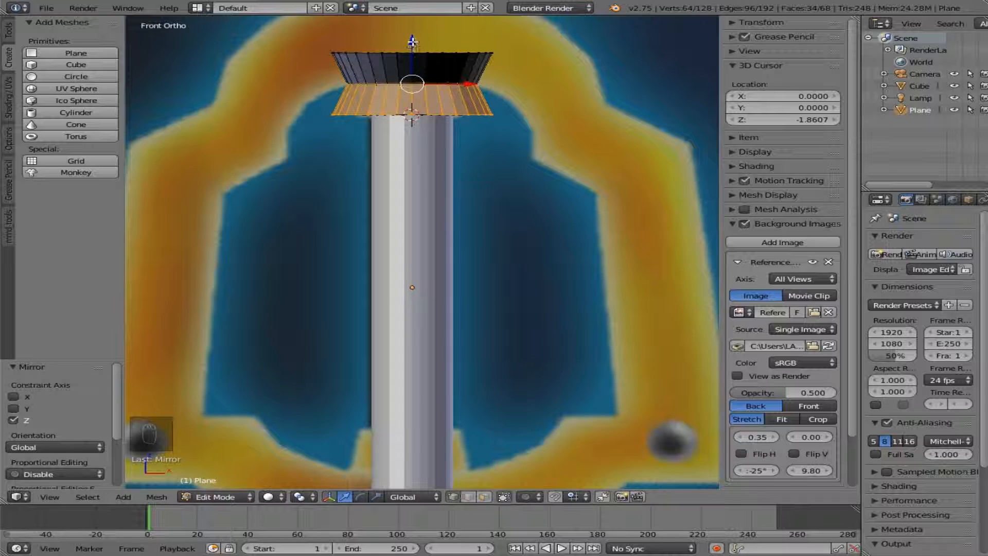
- Move the mirrored collar about 0.686 down the grip along the Z axis
key("g")
key("z")
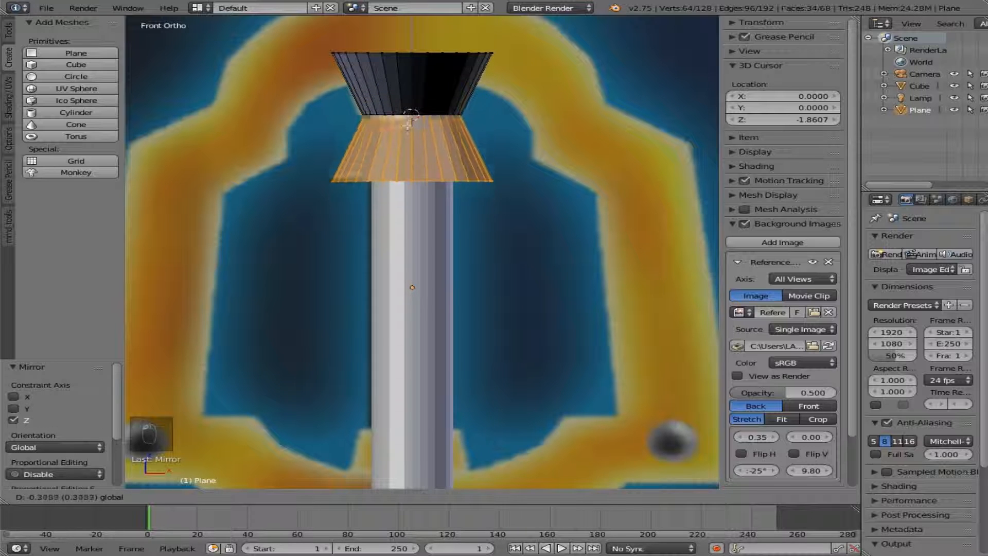
left_click(407, 200)
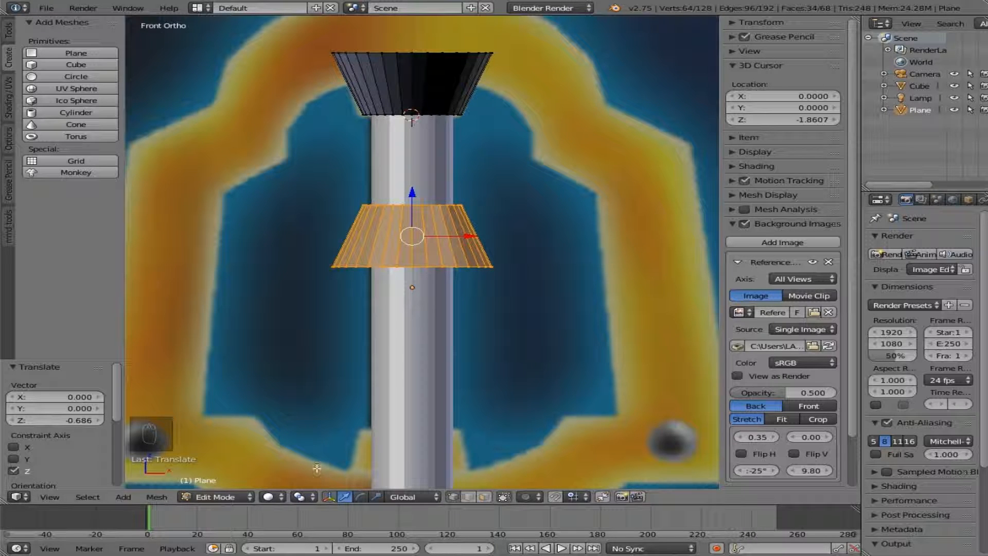
- Toggle the 3D manipulator off and on, switch it to rotation and try rotating the mirrored collar
left_click(329, 497)
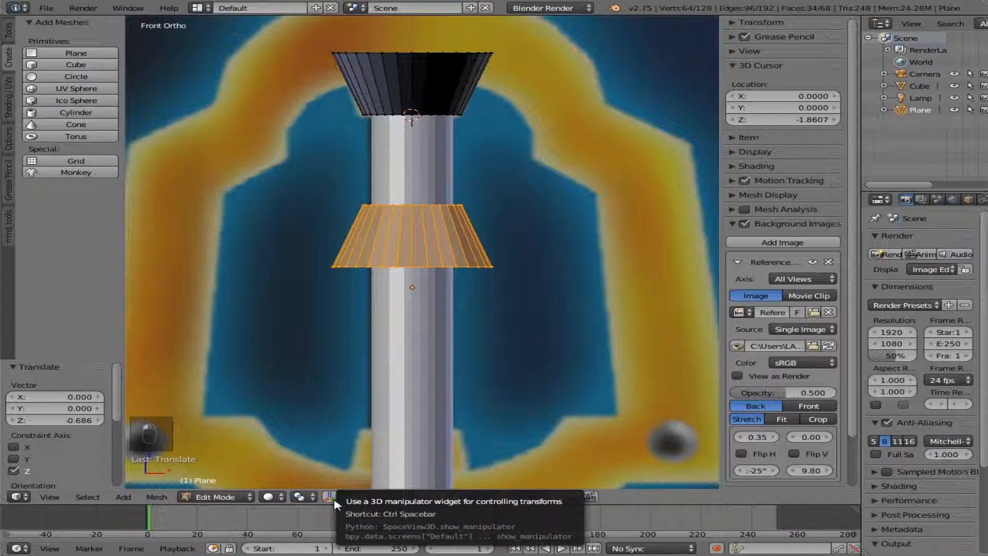
left_click(330, 497)
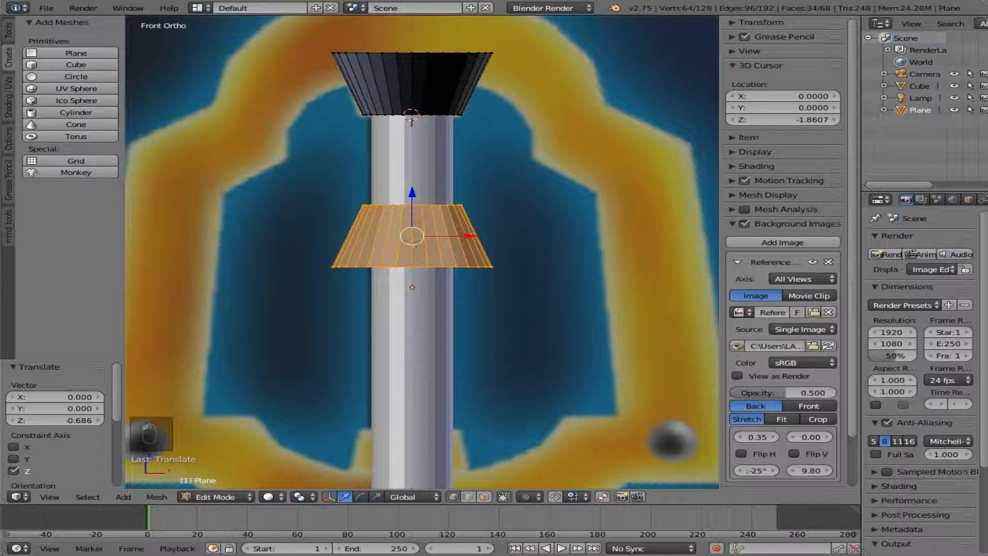
left_click(360, 497)
left_click(468, 236)
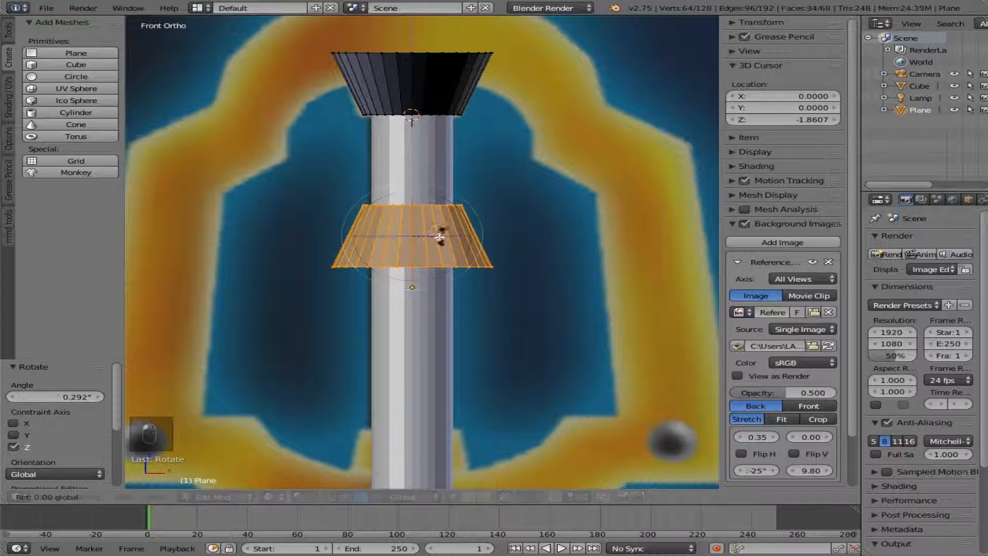
left_click_drag(478, 237, 534, 246)
- Undo the trial rotations and the downward move of the mirrored collar
key("ctrl+z")
key("ctrl+z")
key("ctrl+z")
key("ctrl+z")
key("ctrl+z")
key("ctrl+z")
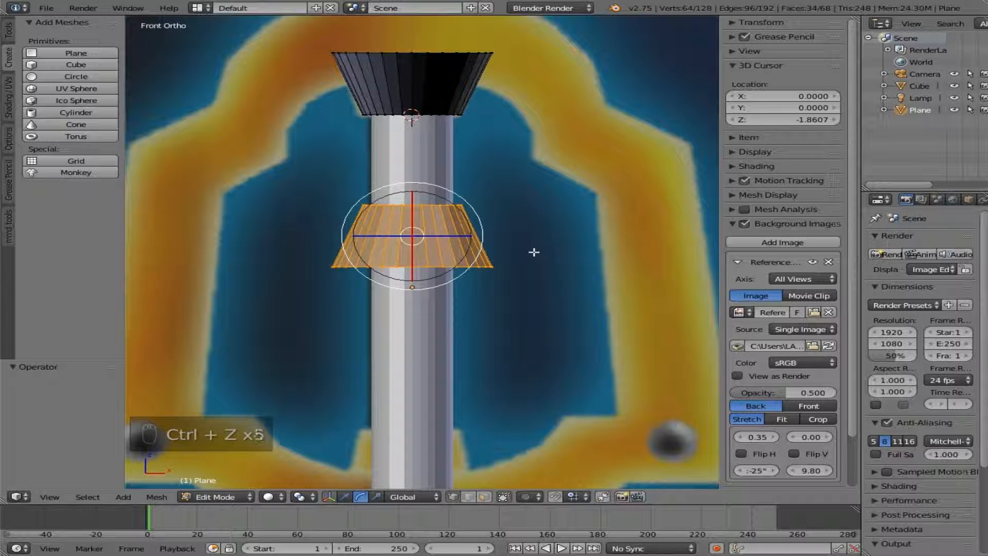
- Try widening the mirrored collar along X with the scale manipulator, and undo the resizing
left_click(377, 497)
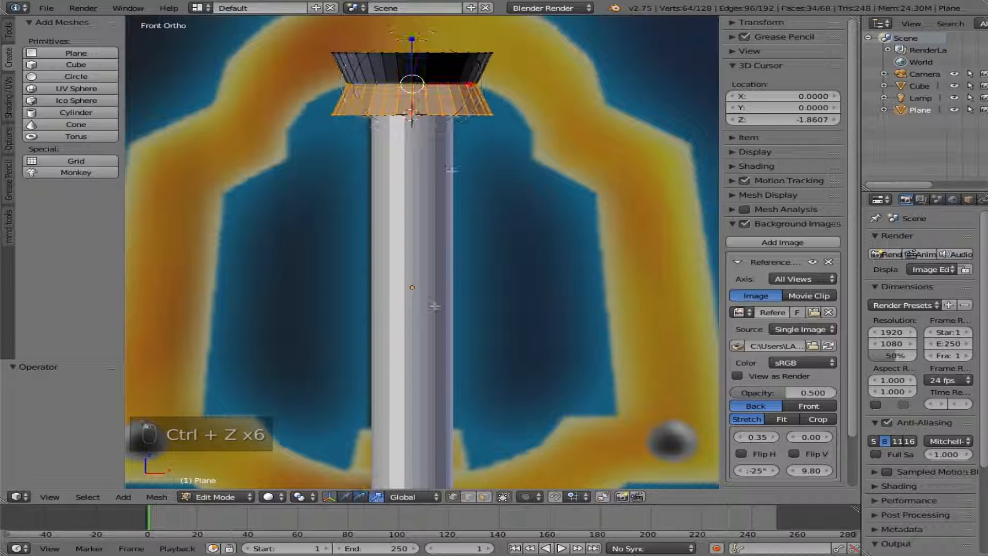
mouse_move(471, 85)
left_mouse_down()
mouse_move(507, 84)
mouse_move(486, 84)
left_mouse_up()
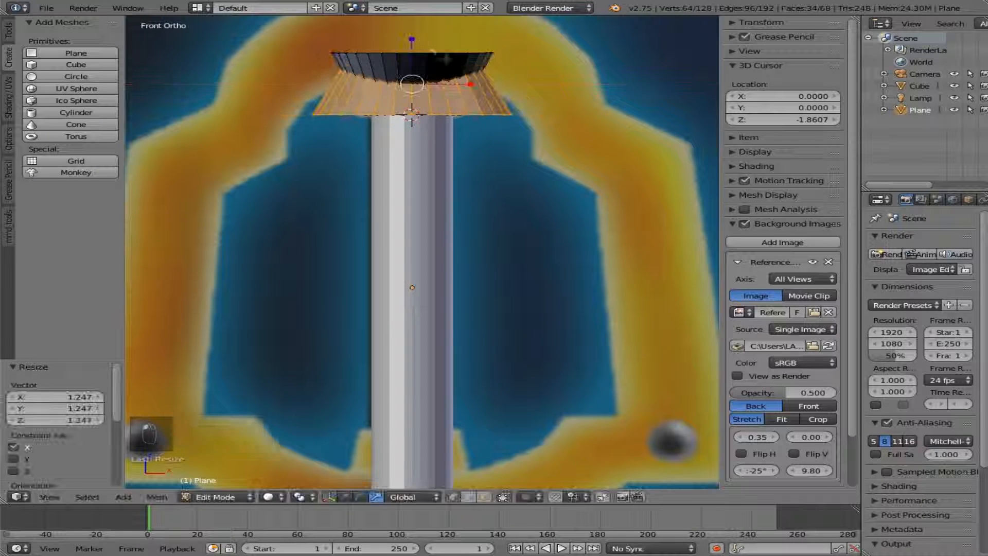
key("ctrl+z")
key("ctrl+z")
key("ctrl+z")
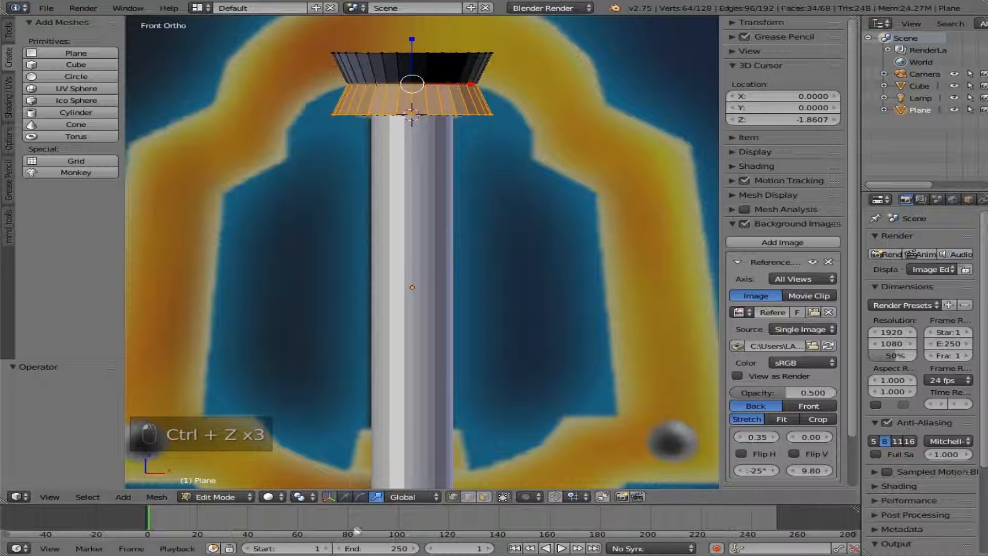
- With the translate manipulator, move the mirrored collar down along Z by about 1.305 and a further 0.389 to the grip's lower end
left_click(345, 497)
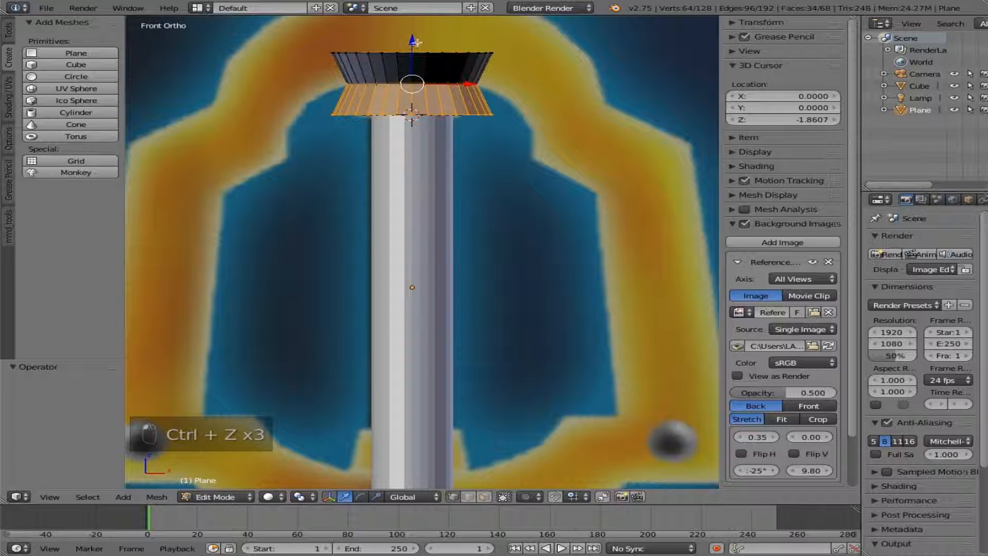
left_click_drag(410, 42, 412, 288)
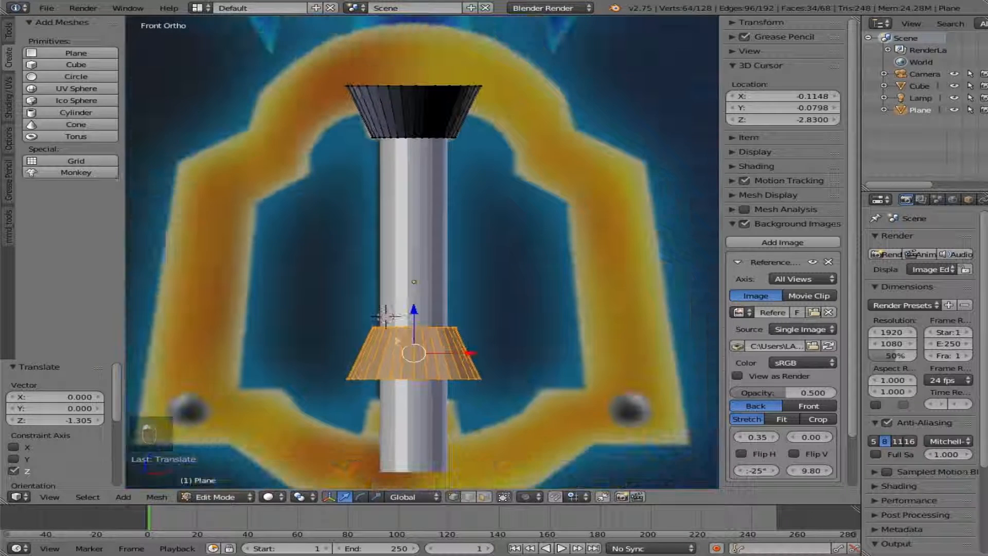
left_click_drag(414, 309, 411, 379)
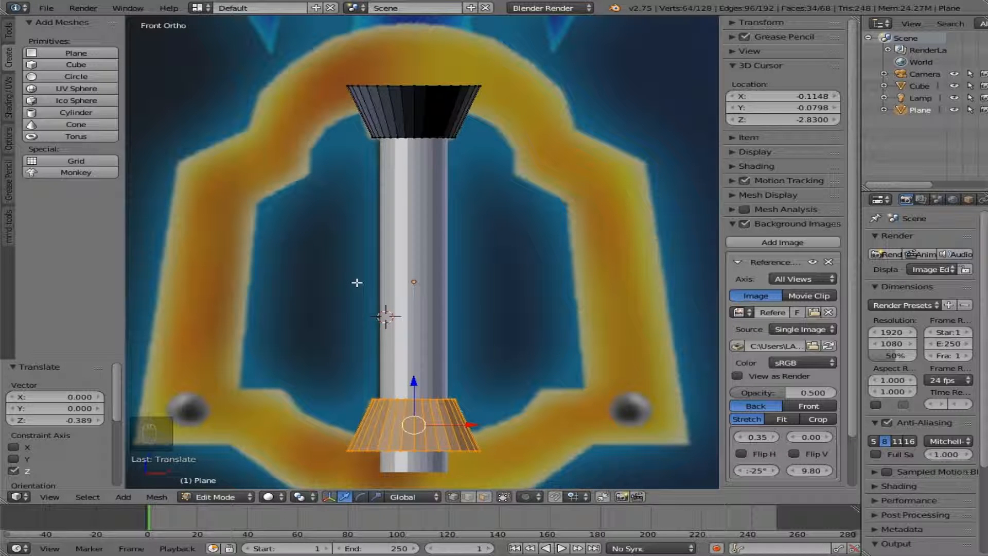
- Return to Object Mode and rename the object containing both collars to "Handle Guard"
key("Tab")
key("a")
key("a")
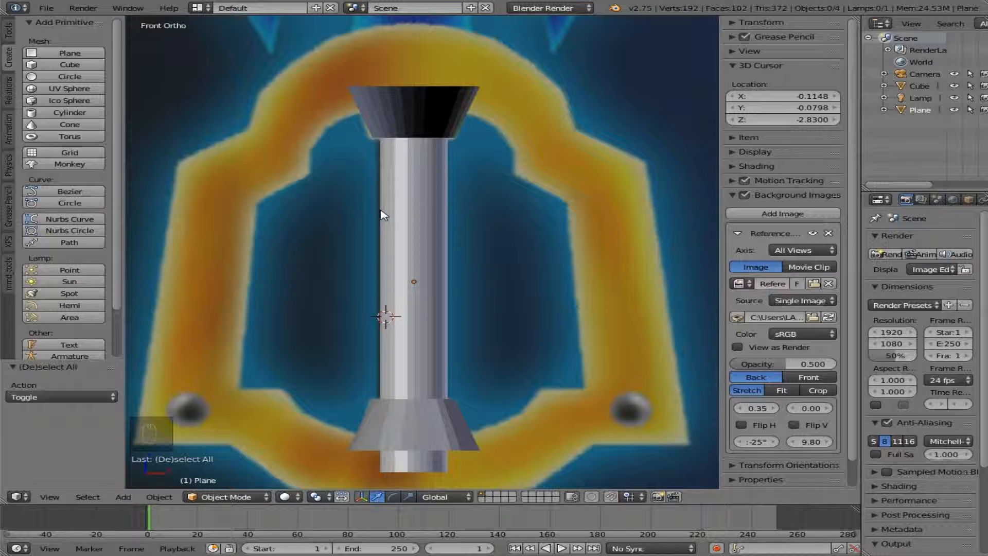
right_click(436, 106)
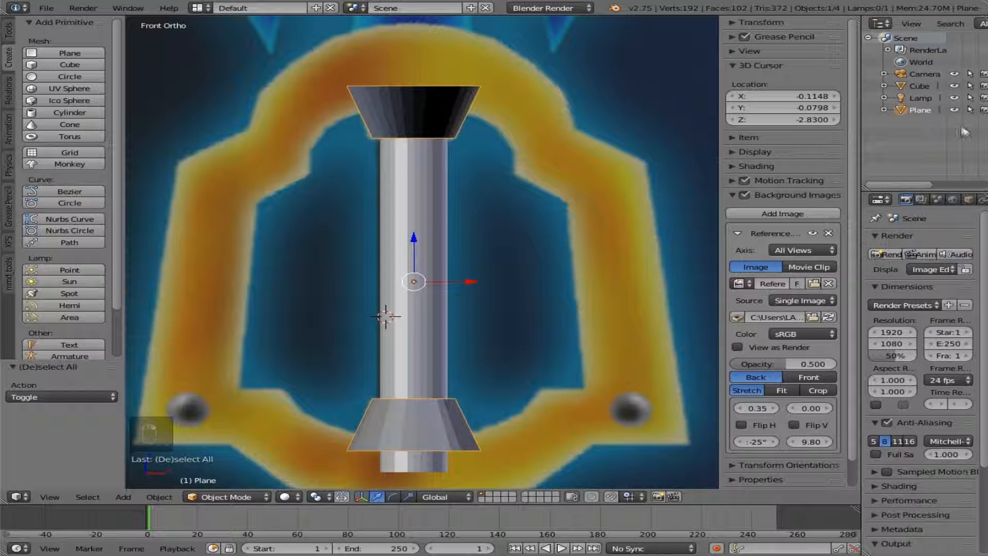
double_click(921, 110)
type("Handle")
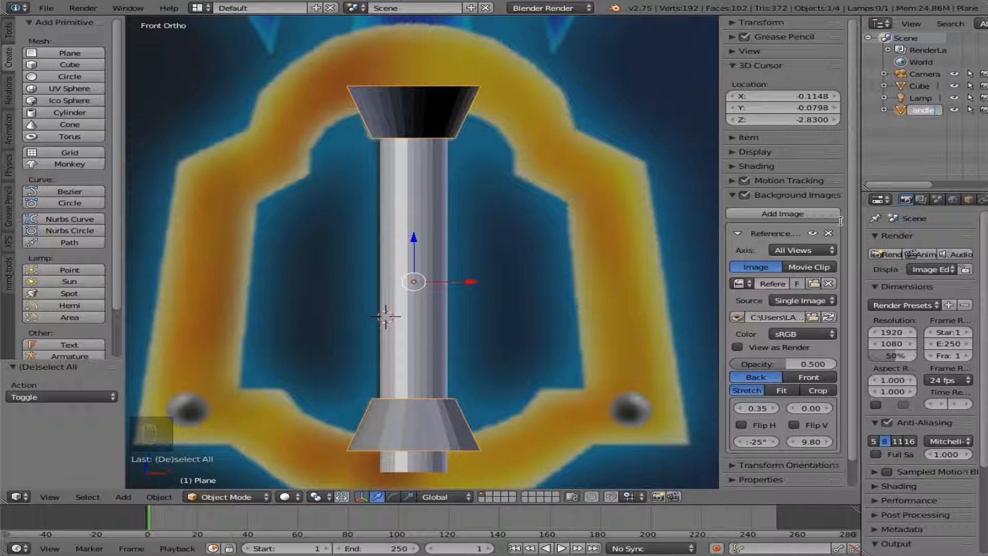
key("Return")
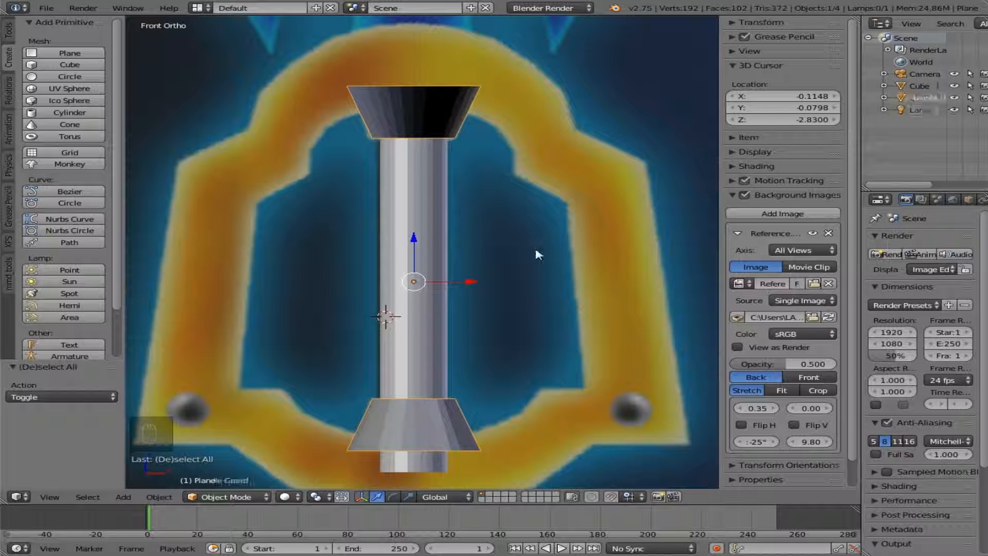
- Select the cylinder grip and rename its object to "Handle"
right_click(392, 202)
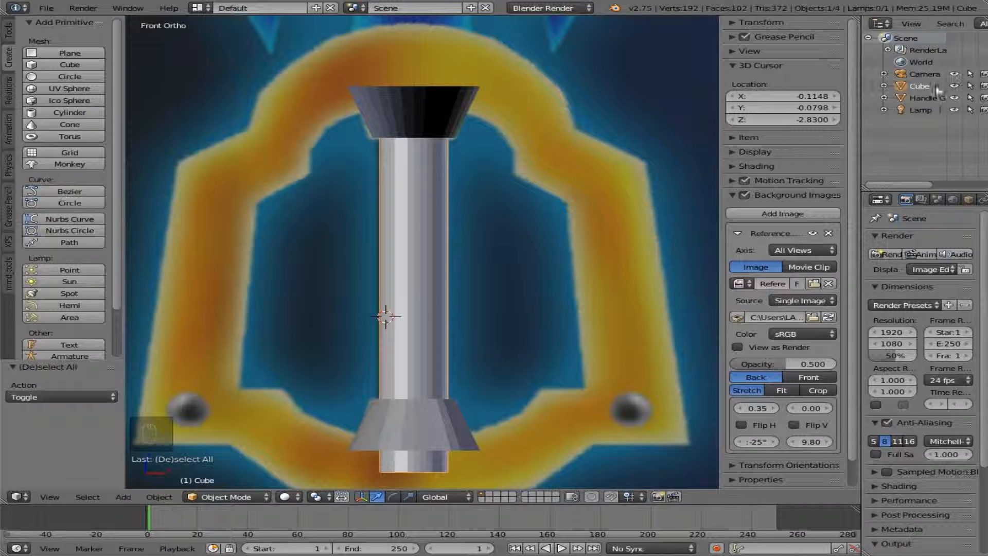
double_click(919, 86)
type("Handle")
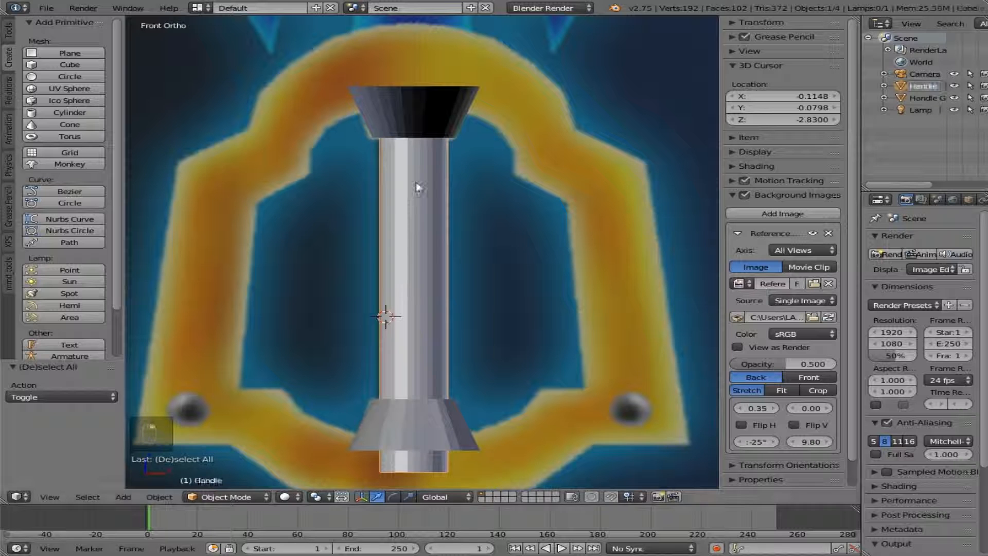
key("Return")
- Alternate the selection between the guard and the handle to check them as separate objects, ending with the handle selected
right_click(437, 98)
right_click(436, 171)
right_click(432, 123)
right_click(436, 178)
right_click(435, 130)
right_click(432, 174)
right_click(421, 186)
right_click(421, 186)
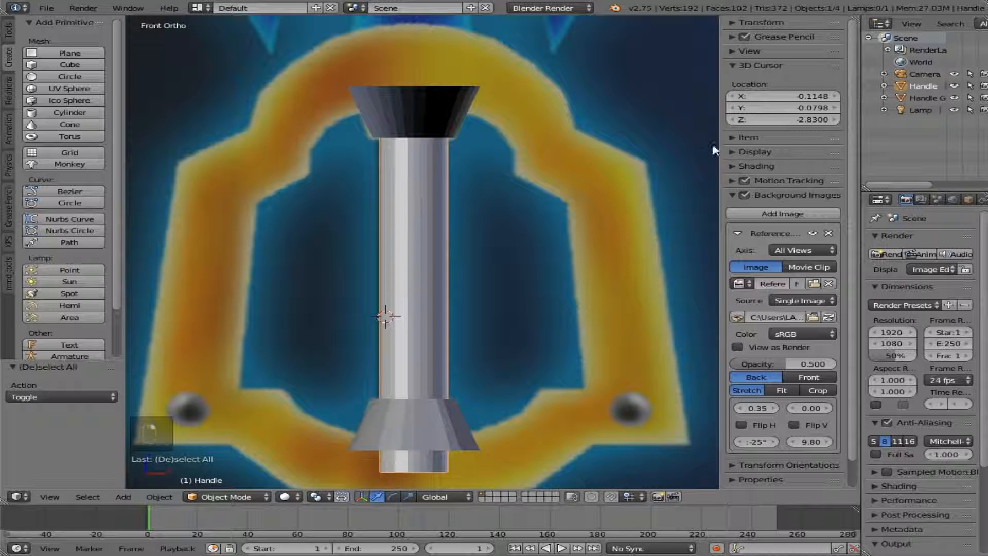